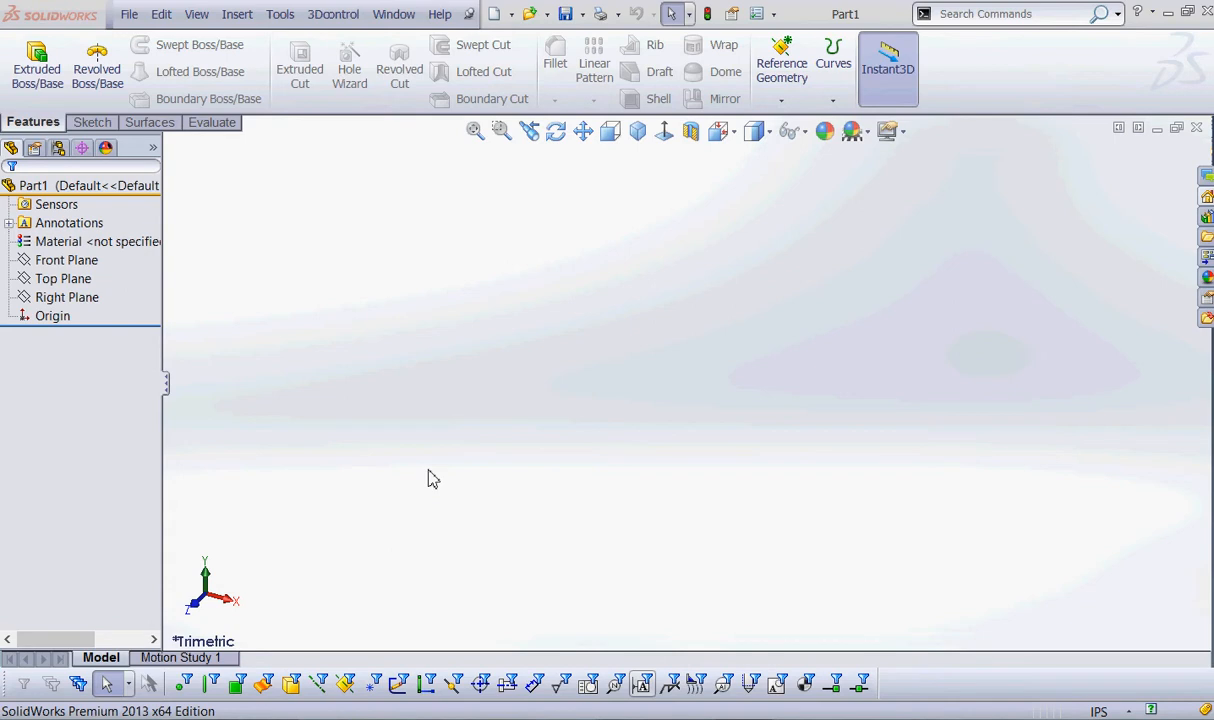
- Open a new sketch on the Top Plane
left_click(63, 279)
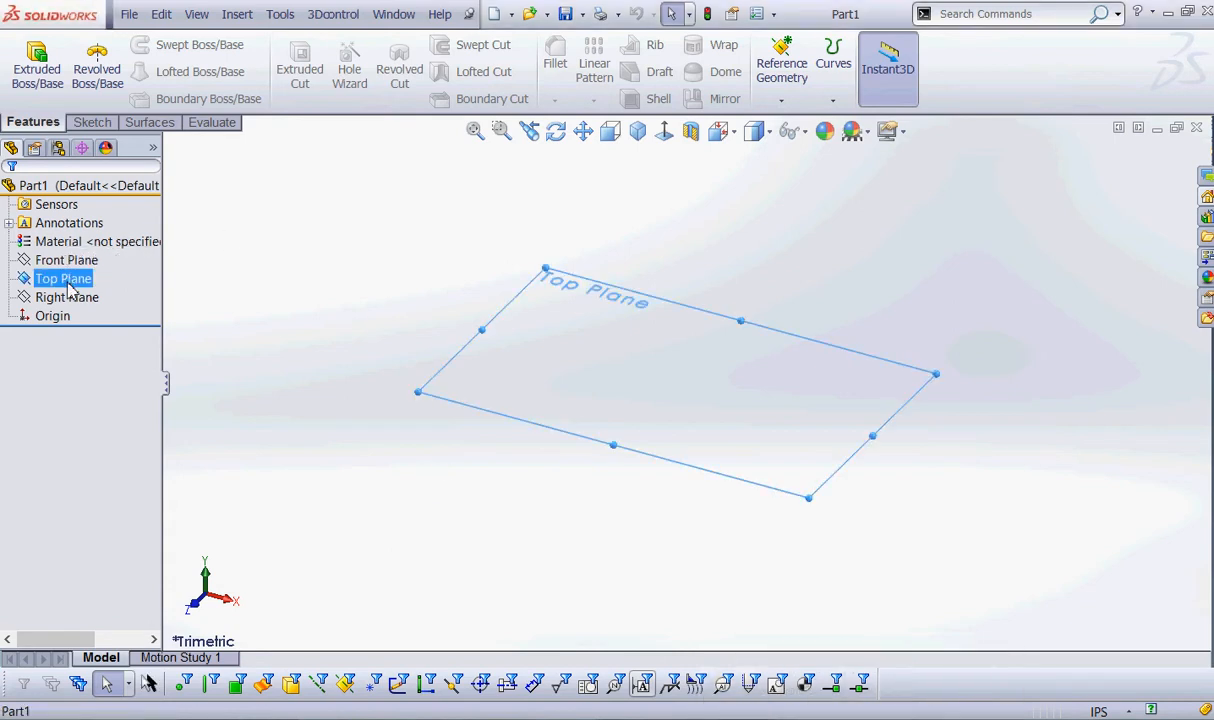
right_click(70, 288)
left_click(80, 272)
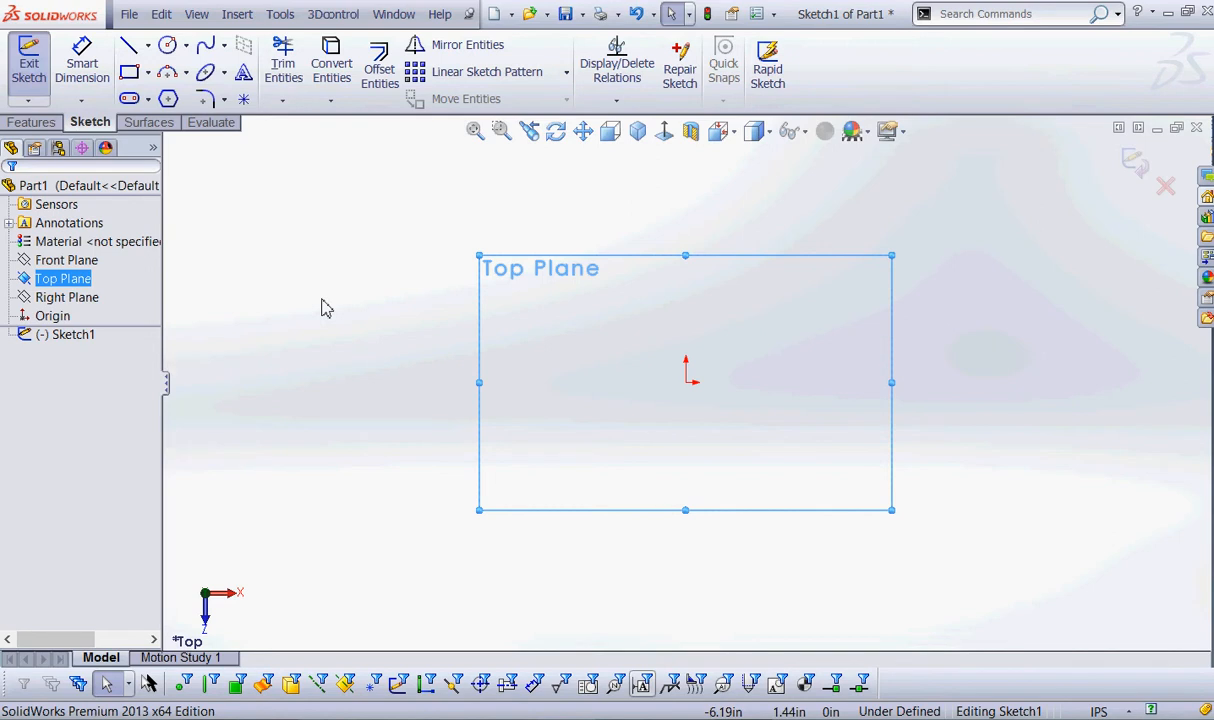
- Sketch a center rectangle about 5.40 in wide and 2.15 in high, centred on the origin
left_click(147, 73)
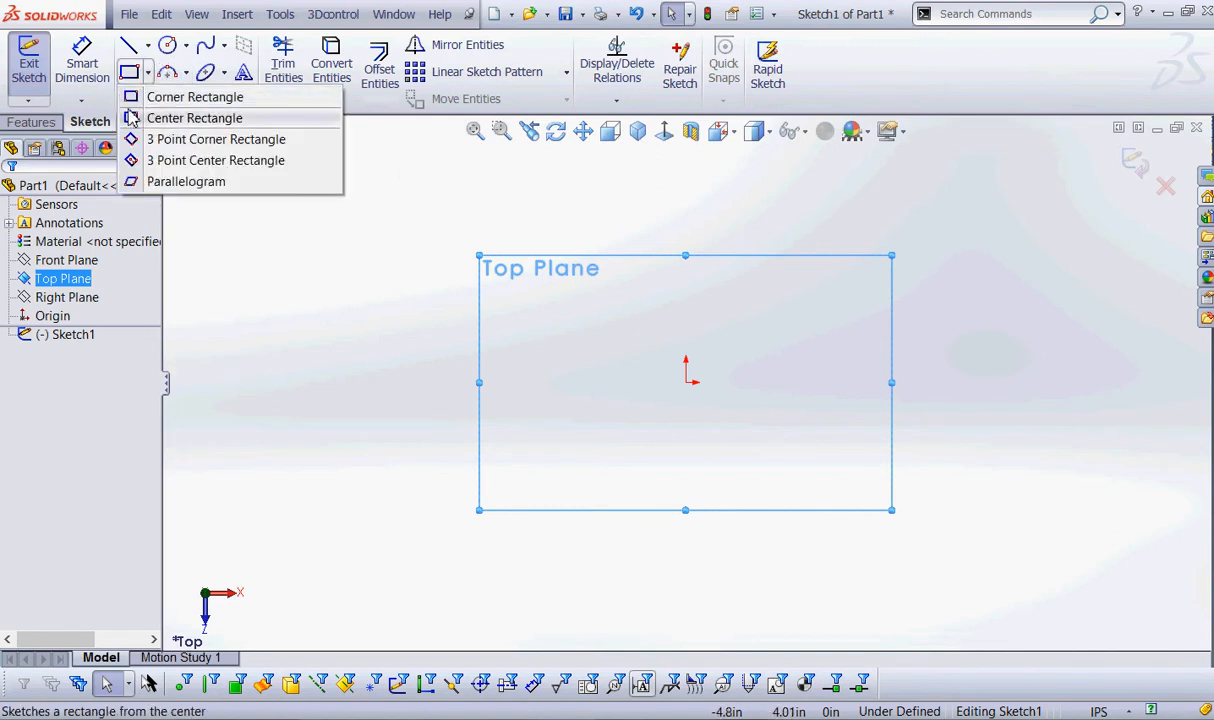
left_click(195, 118)
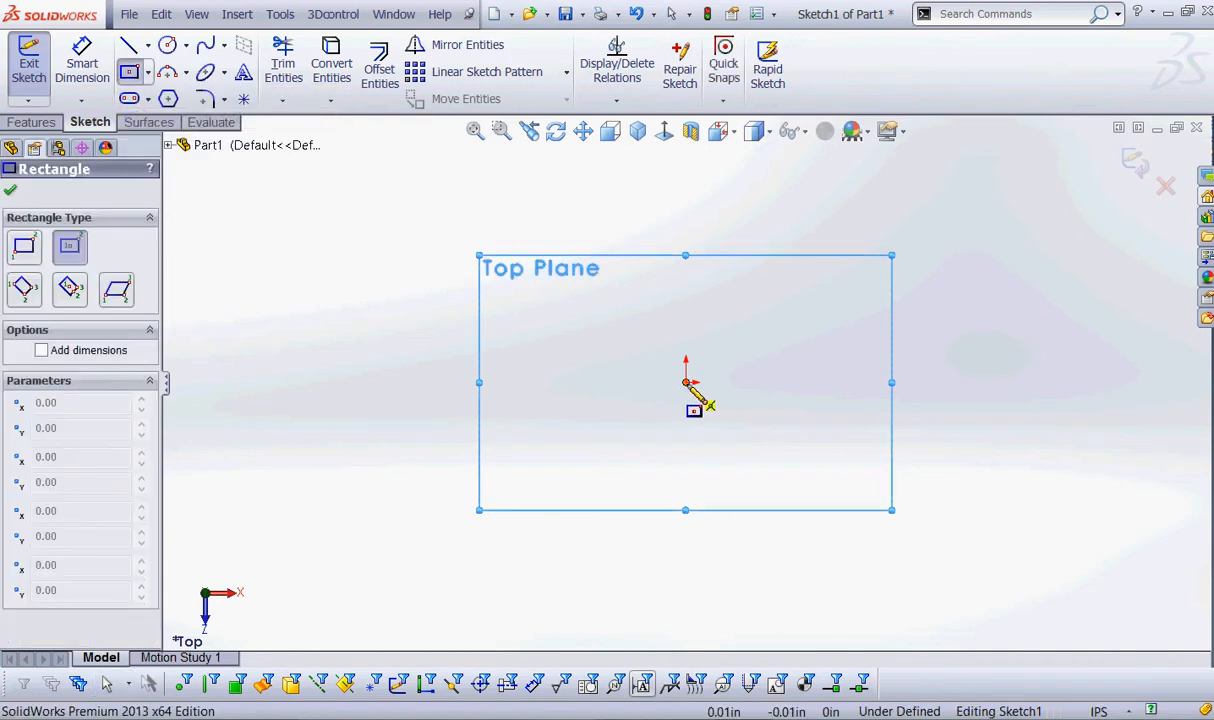
left_click(686, 382)
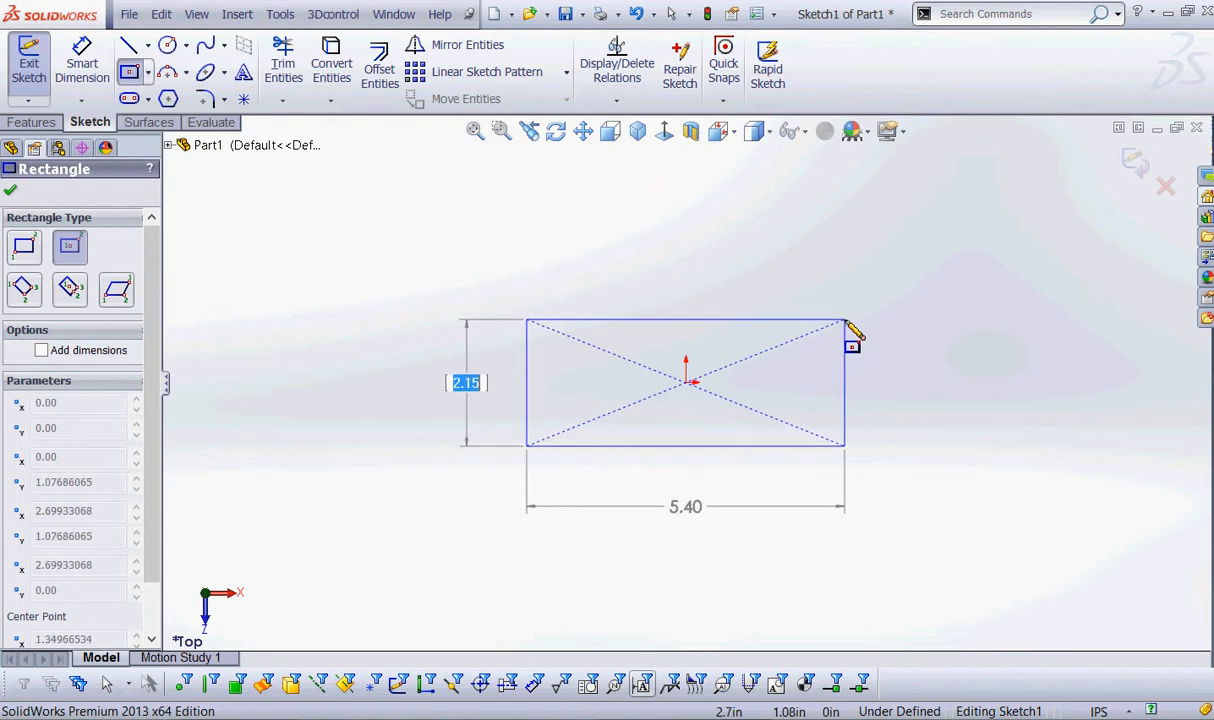
left_click(845, 320)
key("Return")
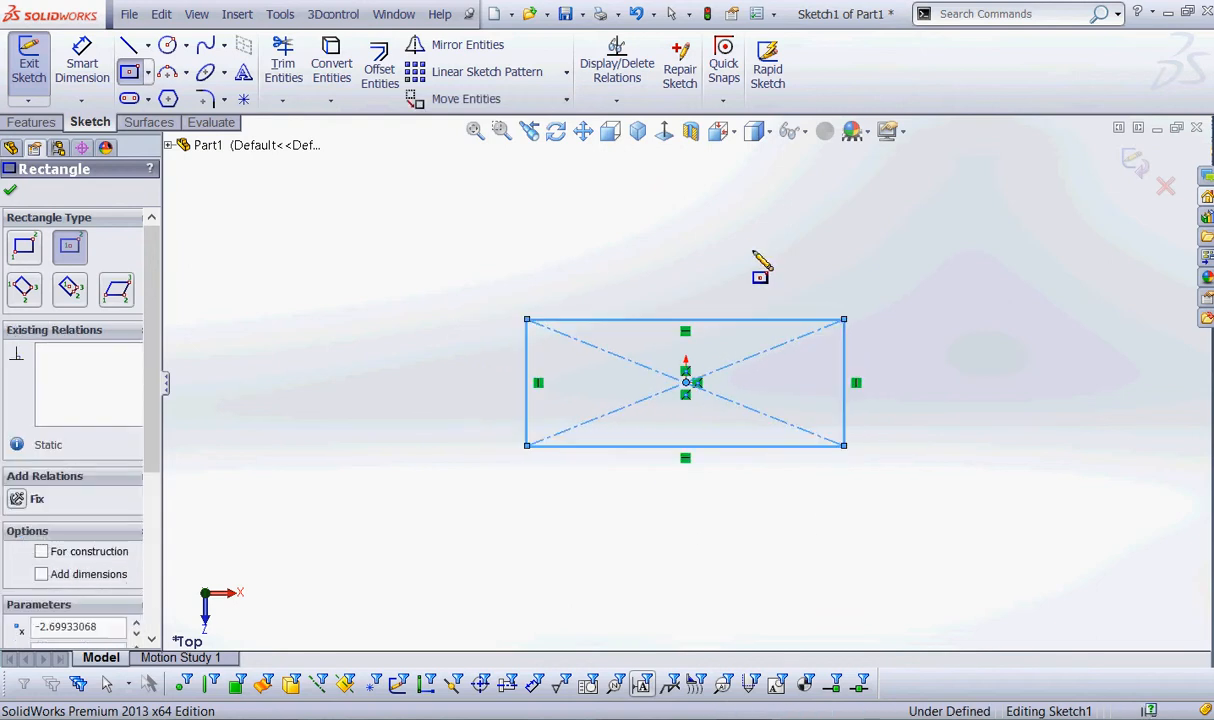
- Dimension the rectangle's lower horizontal edge and set its length to 4.0 in
right_click(760, 258)
left_click(847, 156)
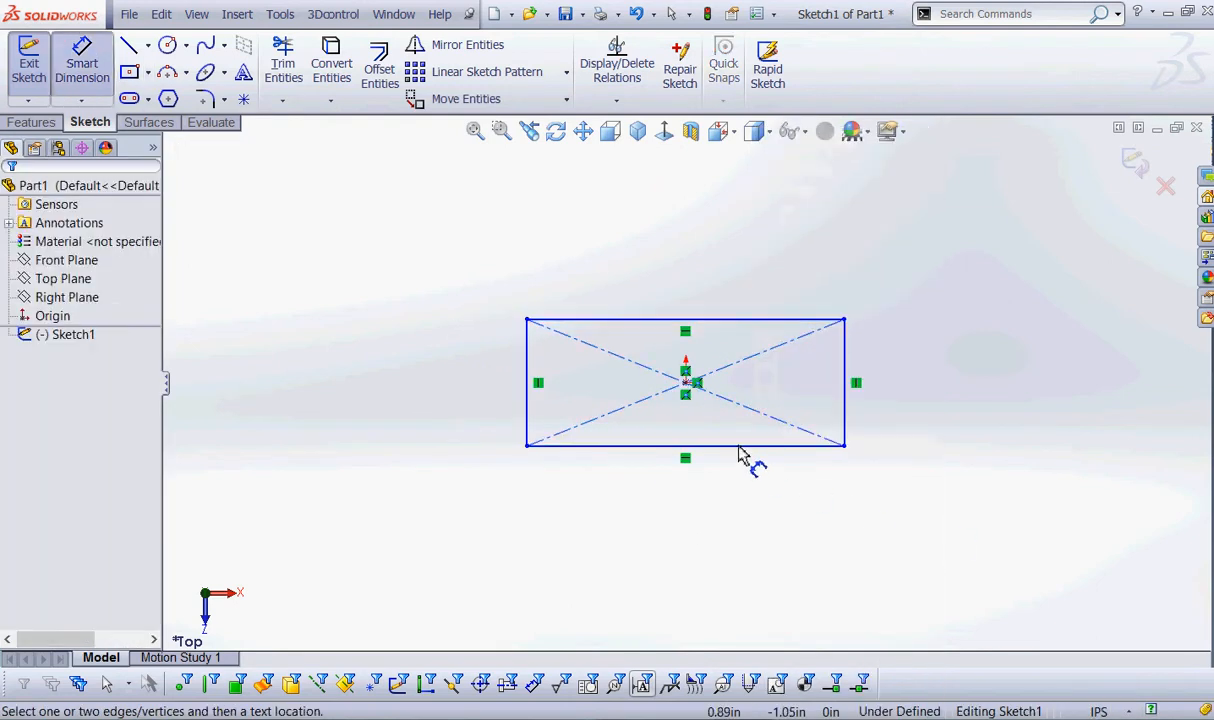
left_click(700, 445)
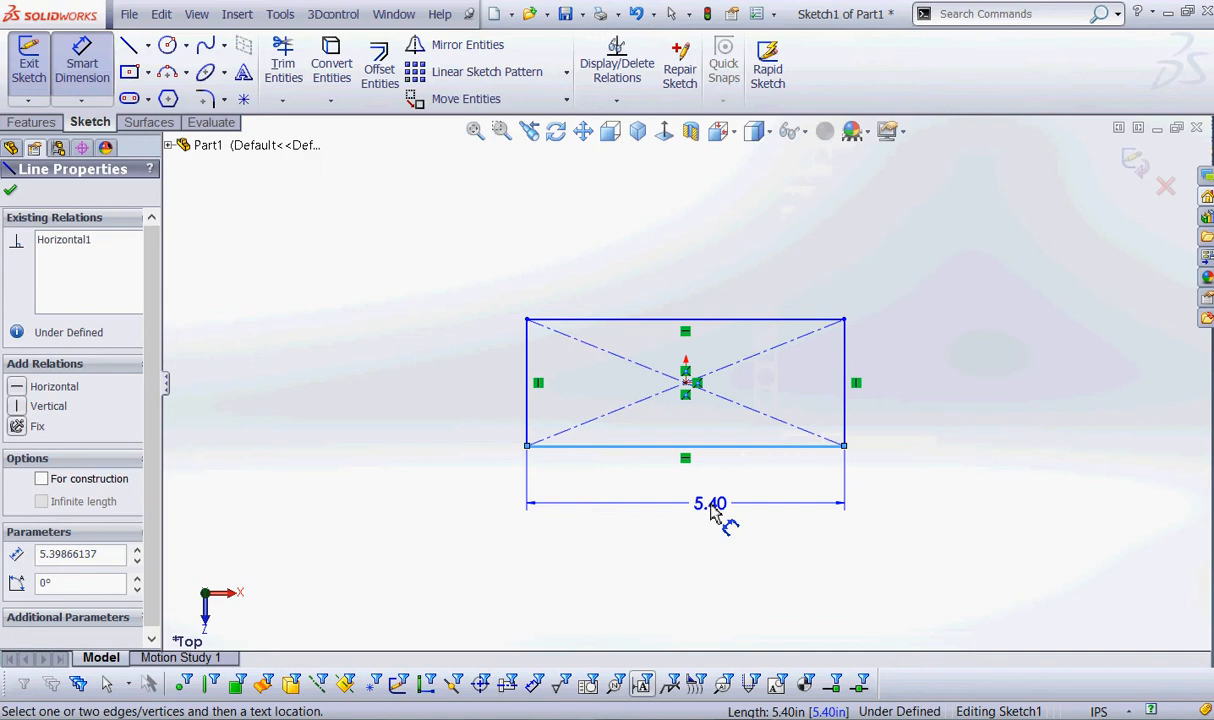
left_click(716, 518)
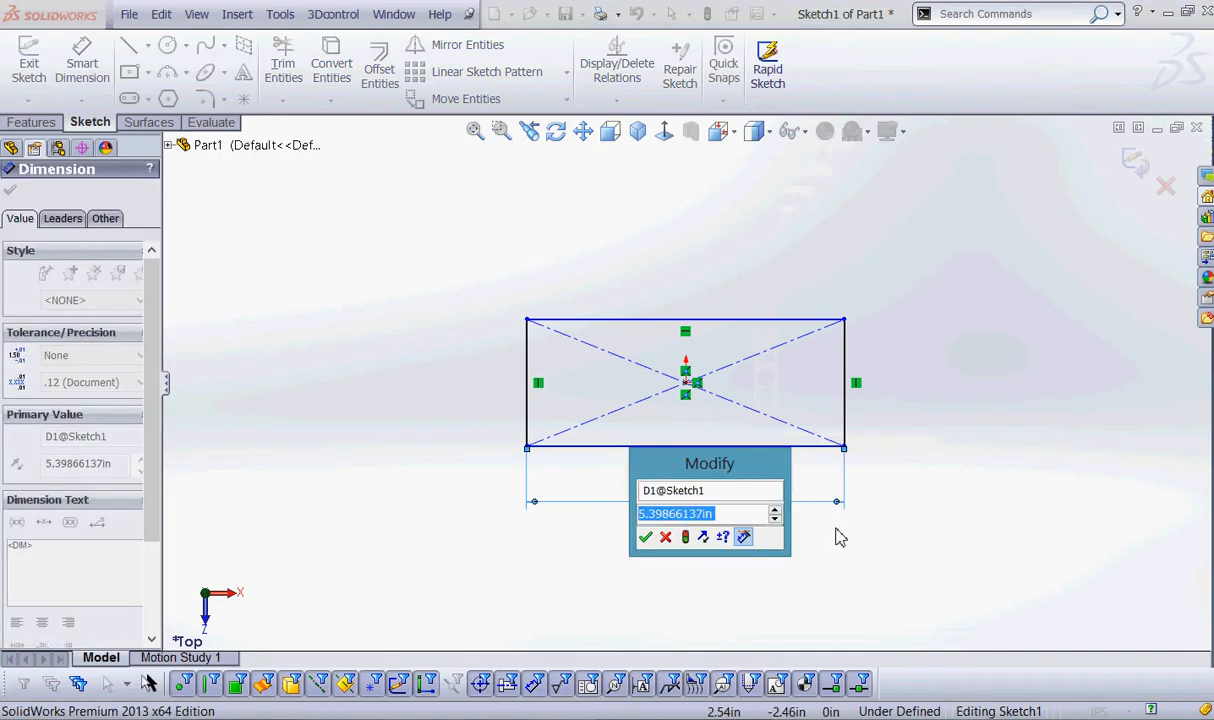
type("4.0")
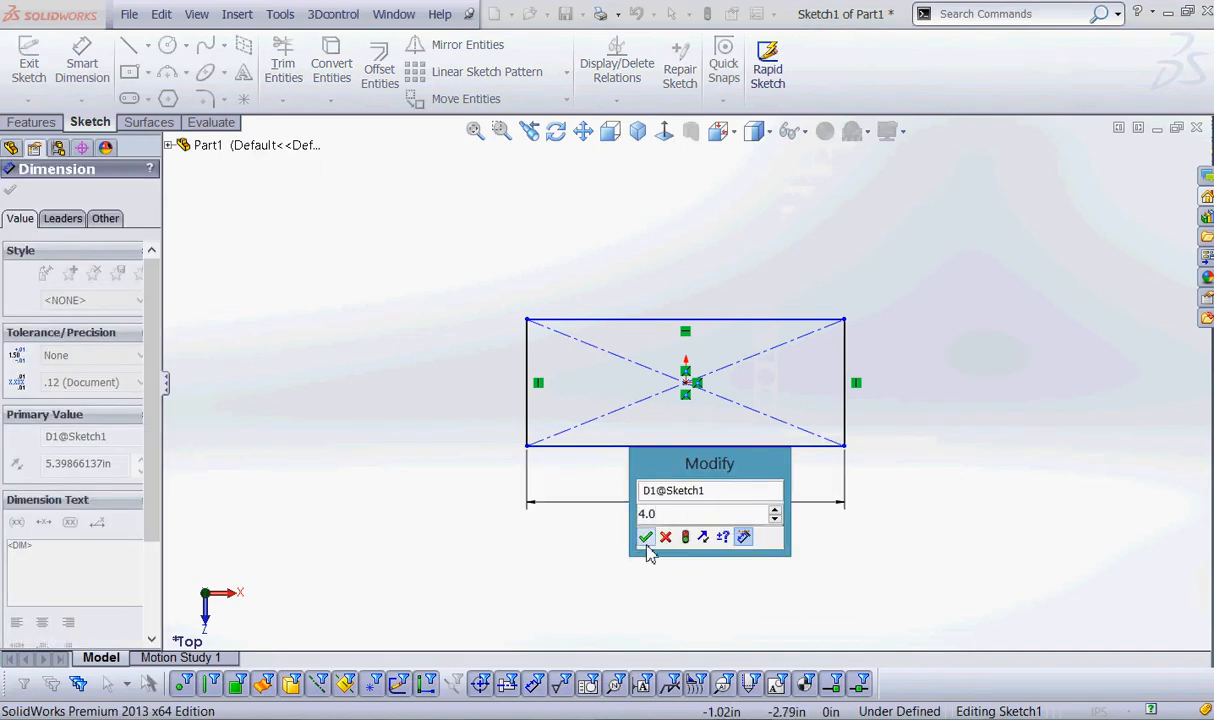
left_click(646, 537)
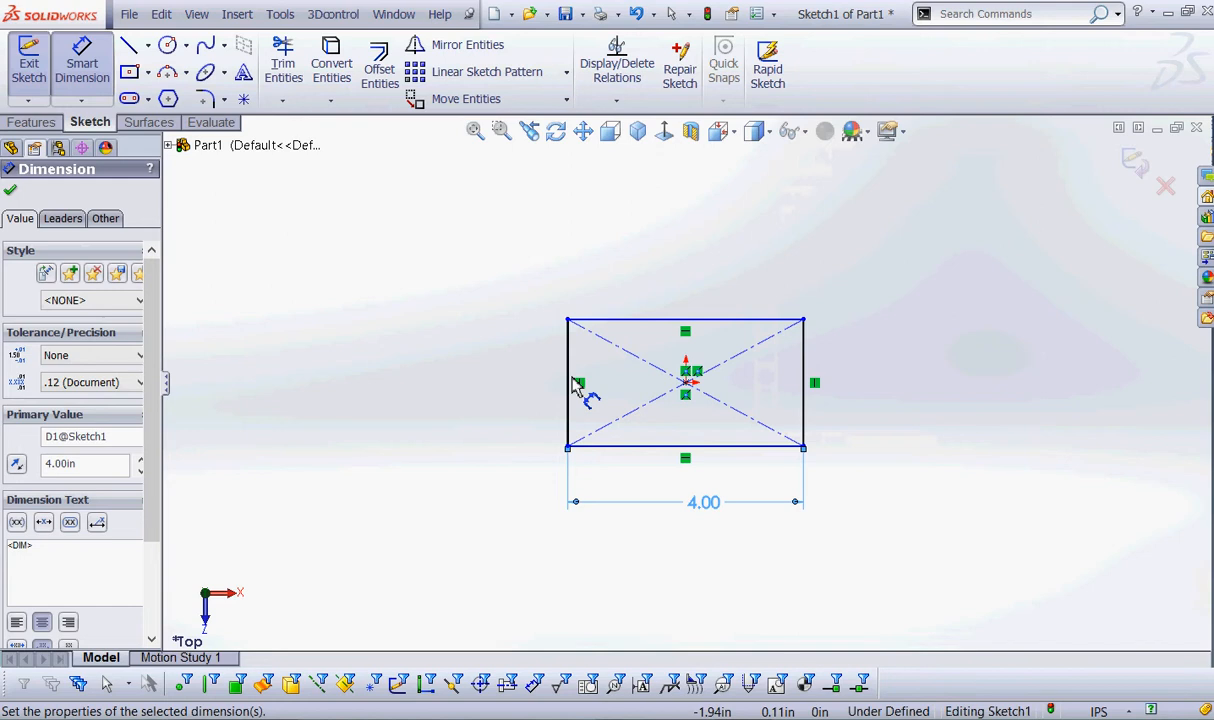
- Dimension the rectangle's left vertical edge at 2.0 in and finish dimensioning
left_click(574, 385)
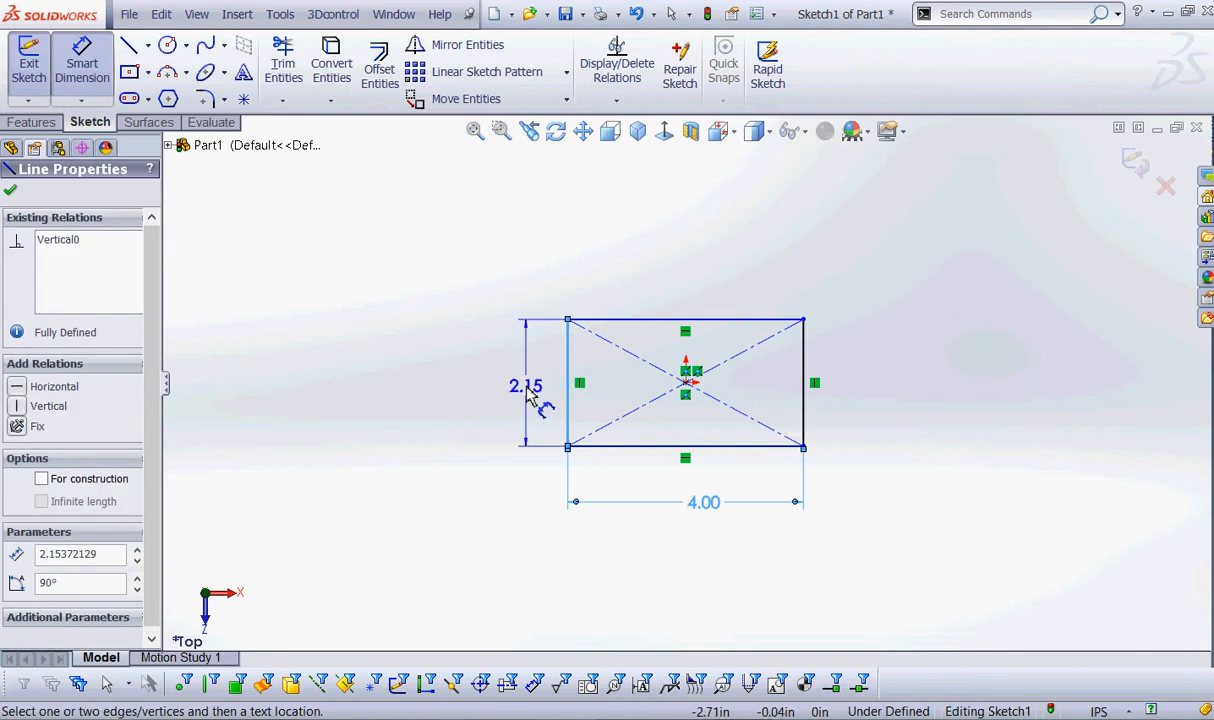
left_click(528, 391)
type("2.0")
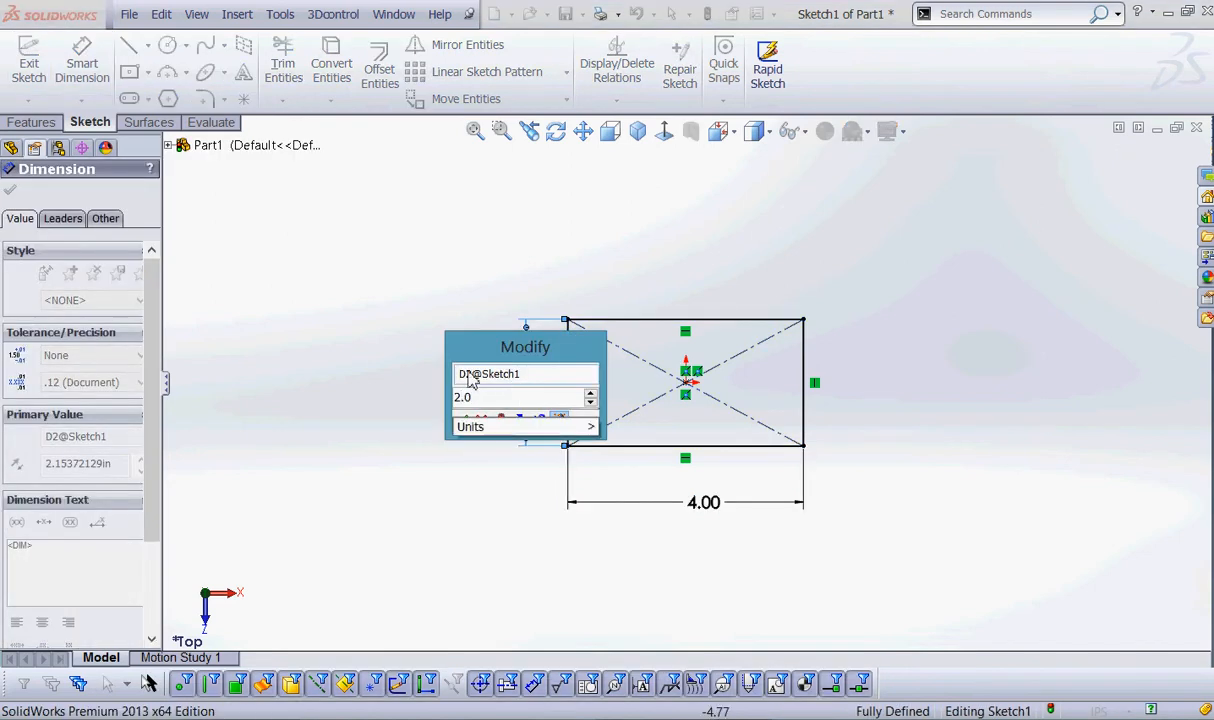
left_click(462, 418)
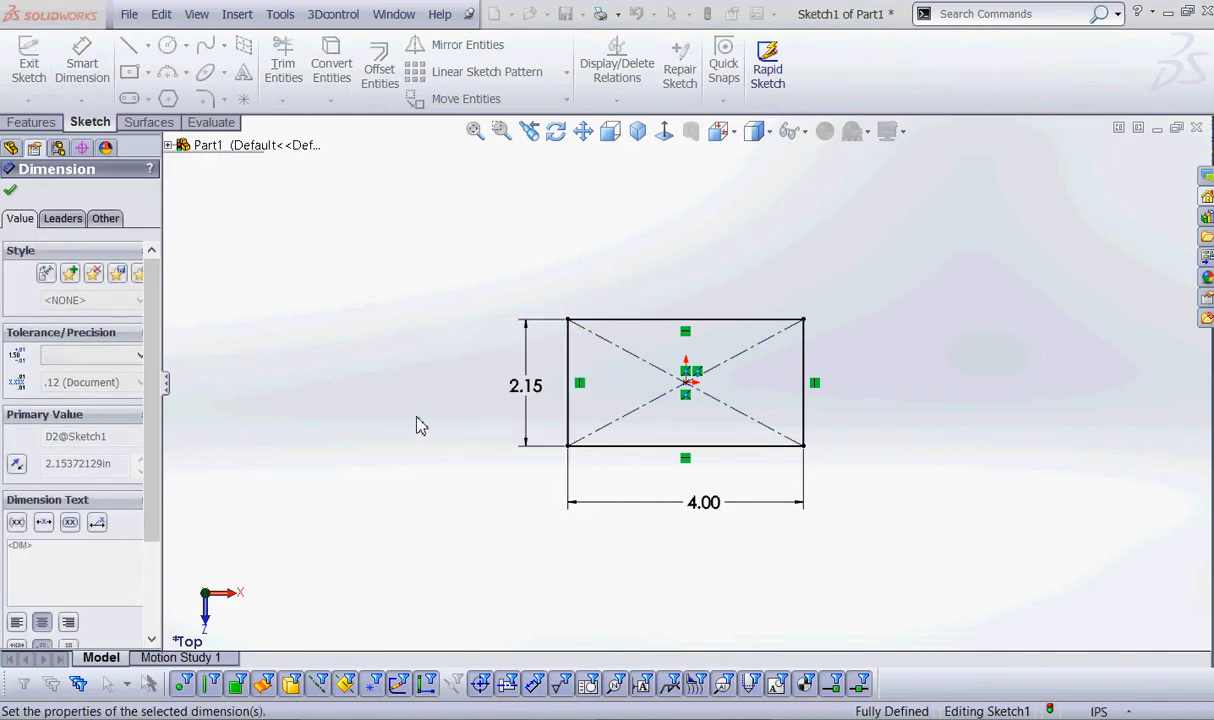
right_click(437, 252)
left_click(472, 211)
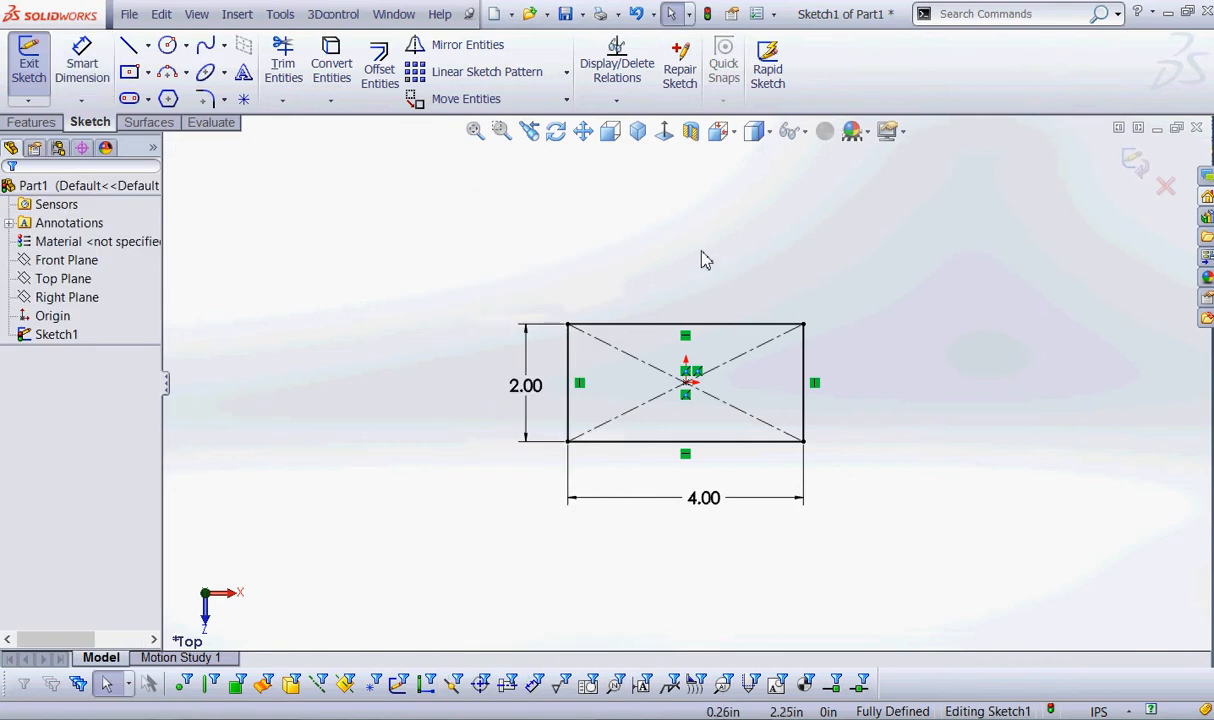
- Sketch a horizontal centerline from the origin to about 3.9 in right, extending past the rectangle's right edge
left_click(148, 46)
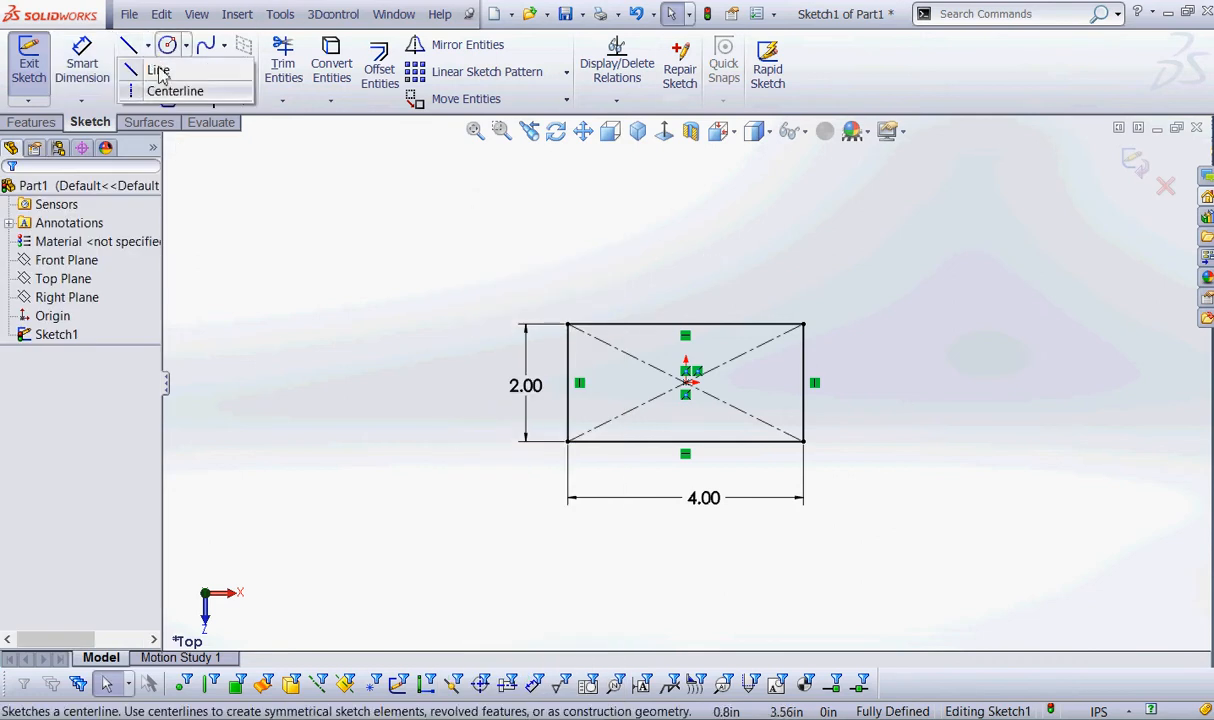
left_click(160, 93)
left_click(686, 383)
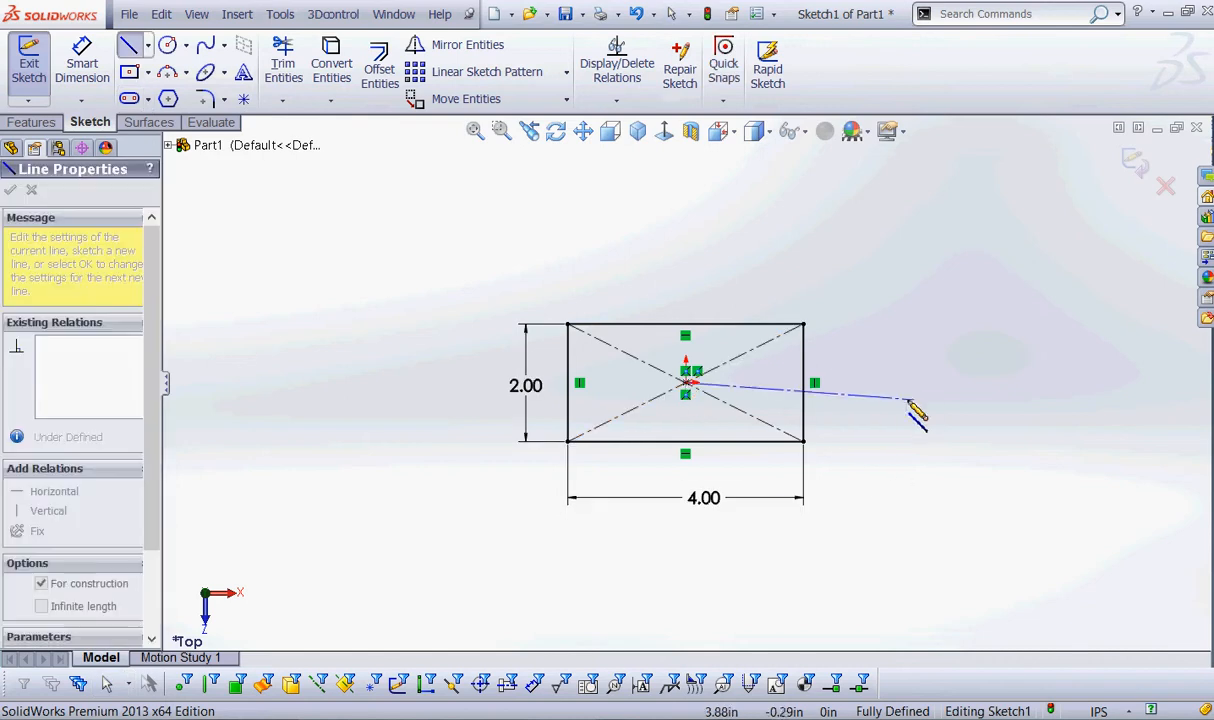
left_click(917, 383)
right_click(938, 317)
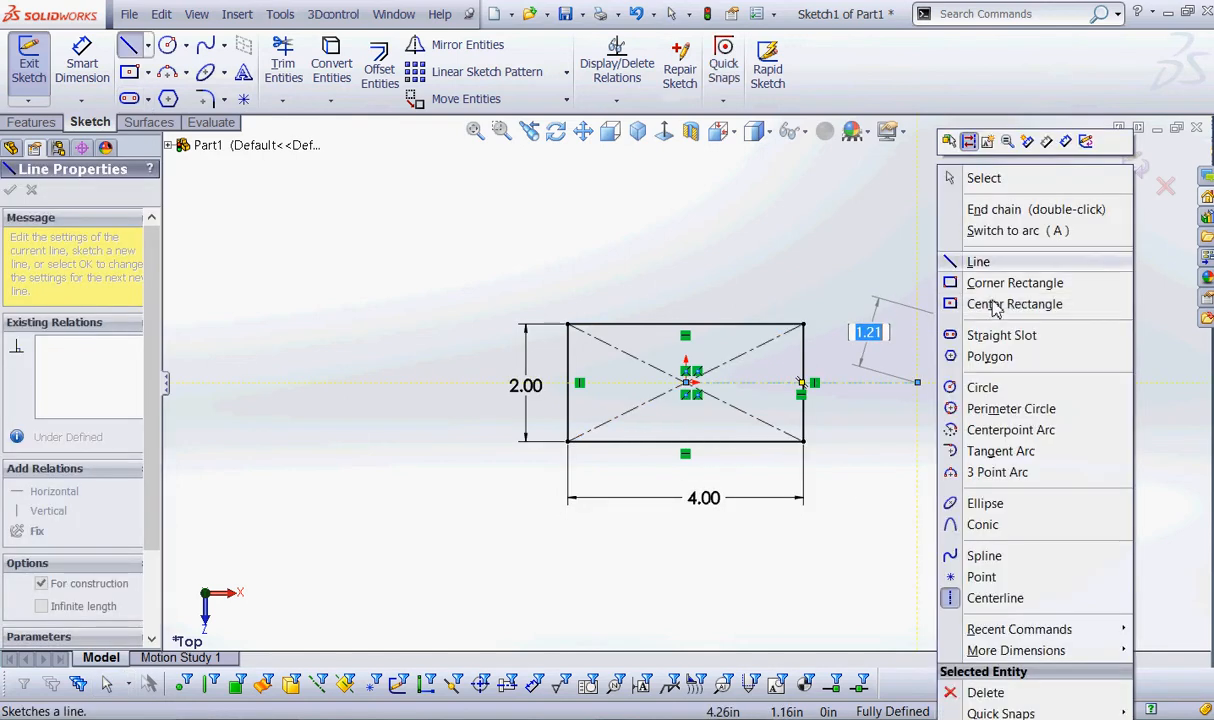
left_click(967, 176)
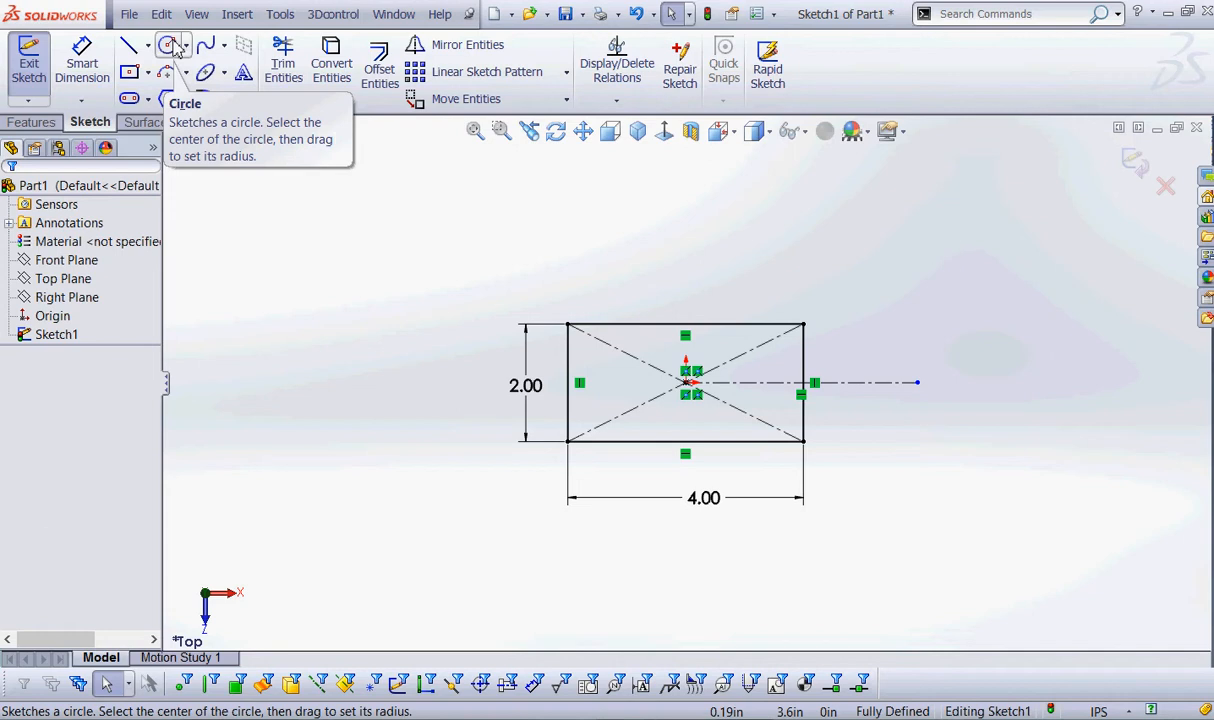
- Sketch a circle about 0.8 in in diameter, centred about 1.51 in directly above the origin, clear of the rectangle's upper edge
left_click(171, 46)
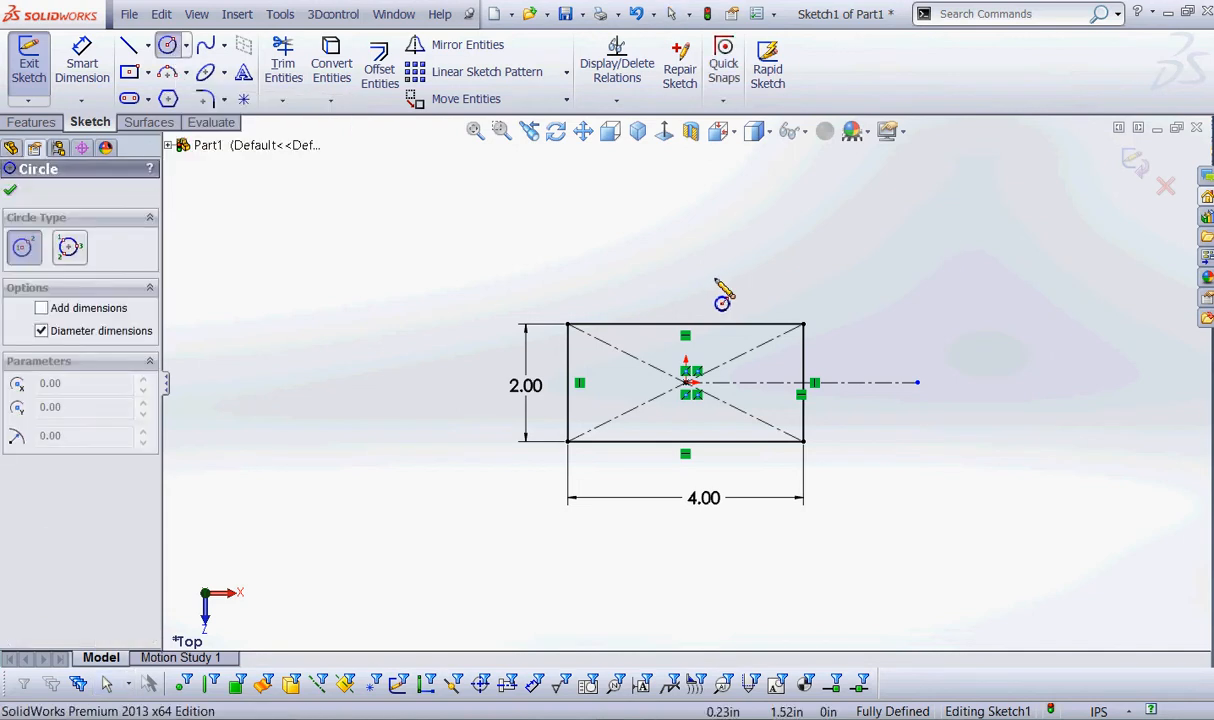
left_click(686, 293)
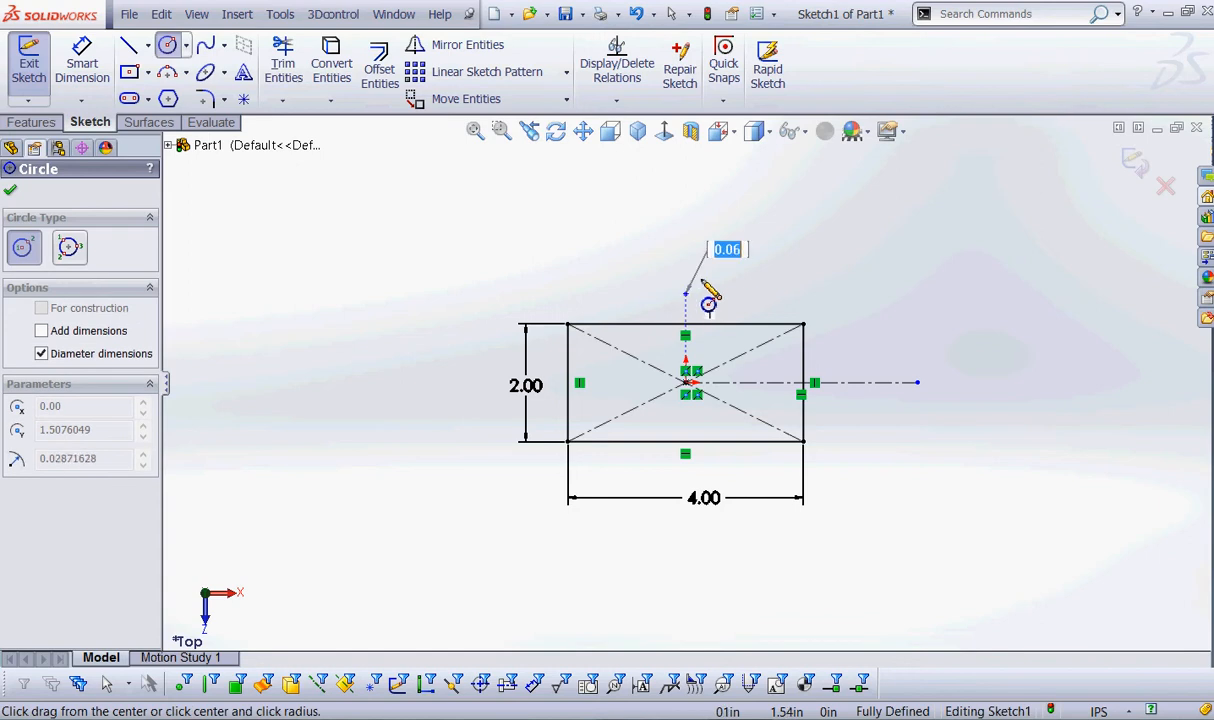
left_click(716, 294)
- Sketch a vertical line from near the circle's right quadrant down to the rectangle's upper edge
right_click(640, 188)
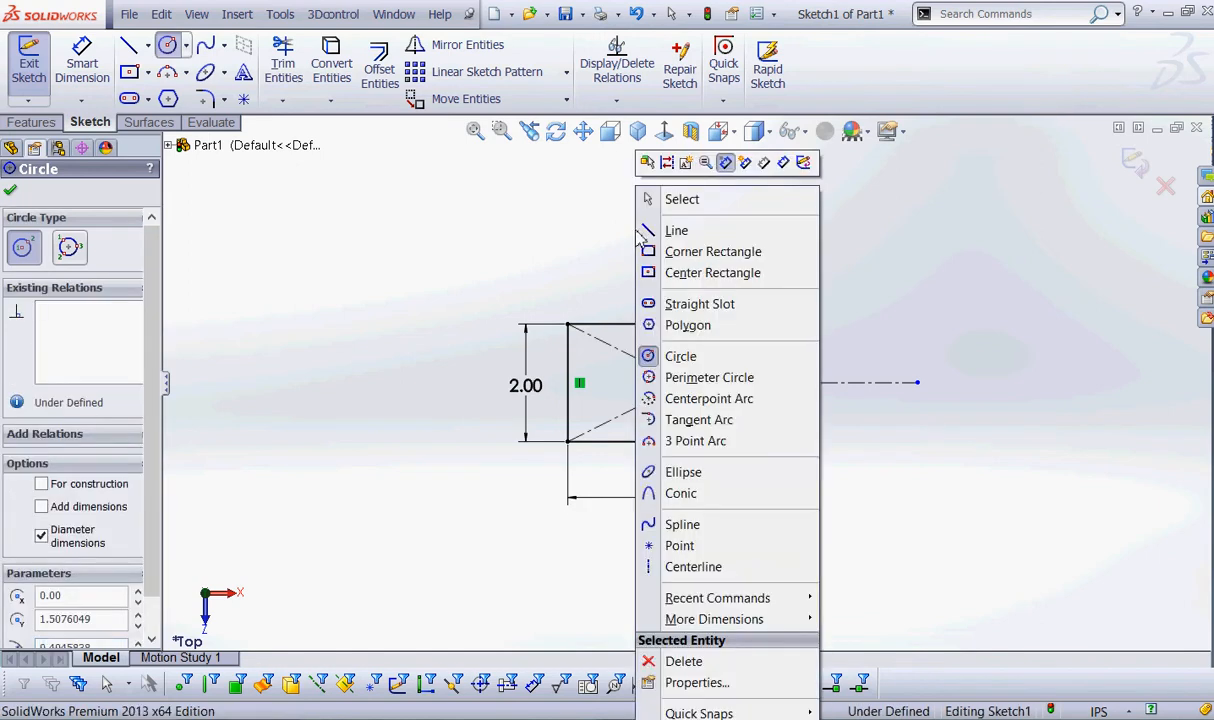
left_click(677, 230)
scroll(745, 300, "down", 5)
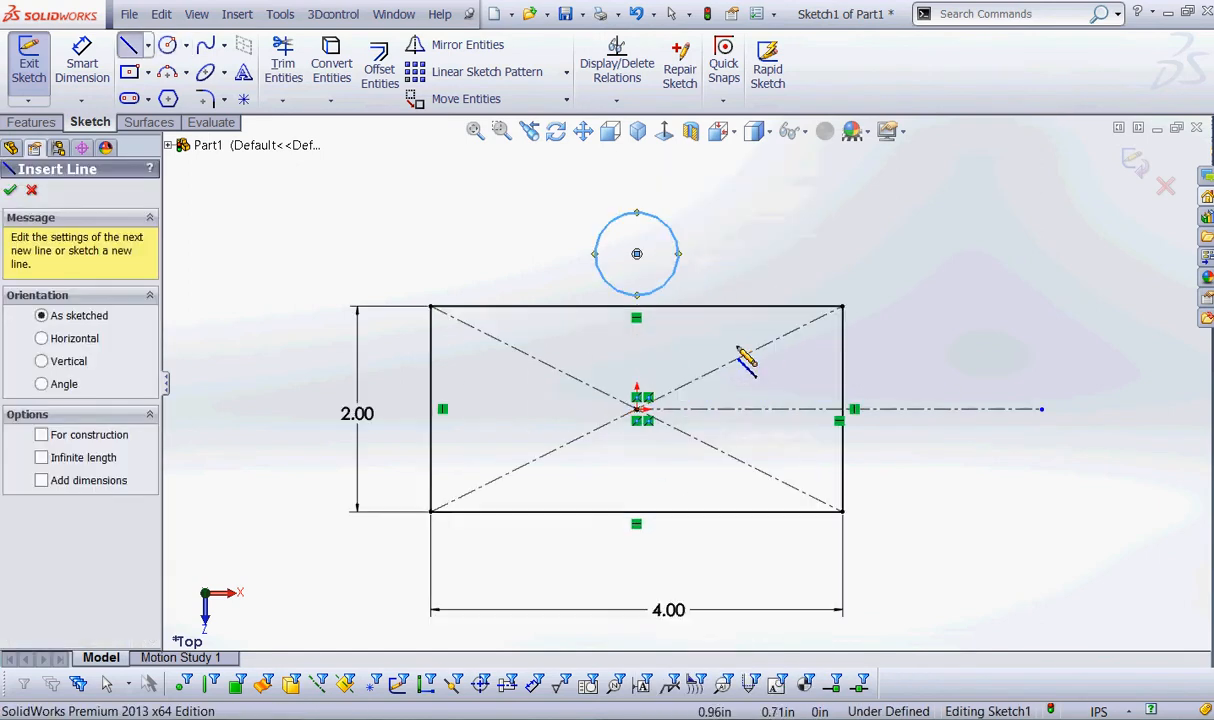
left_click(654, 248)
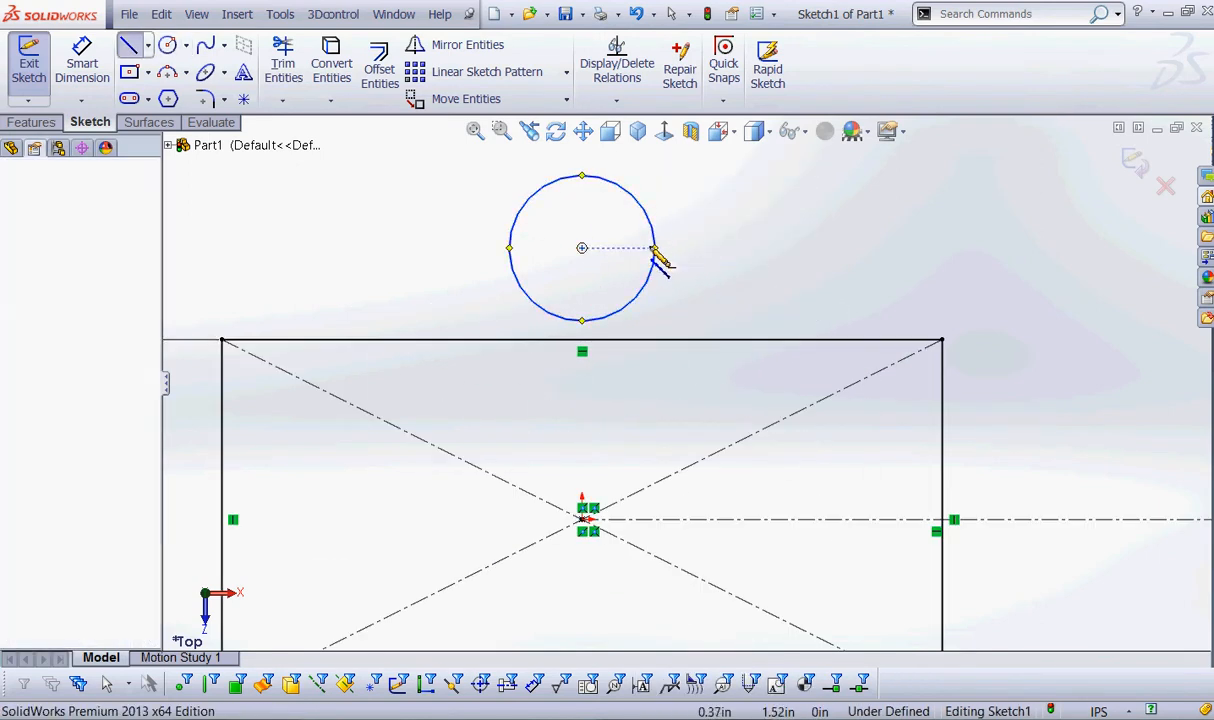
left_click(648, 340)
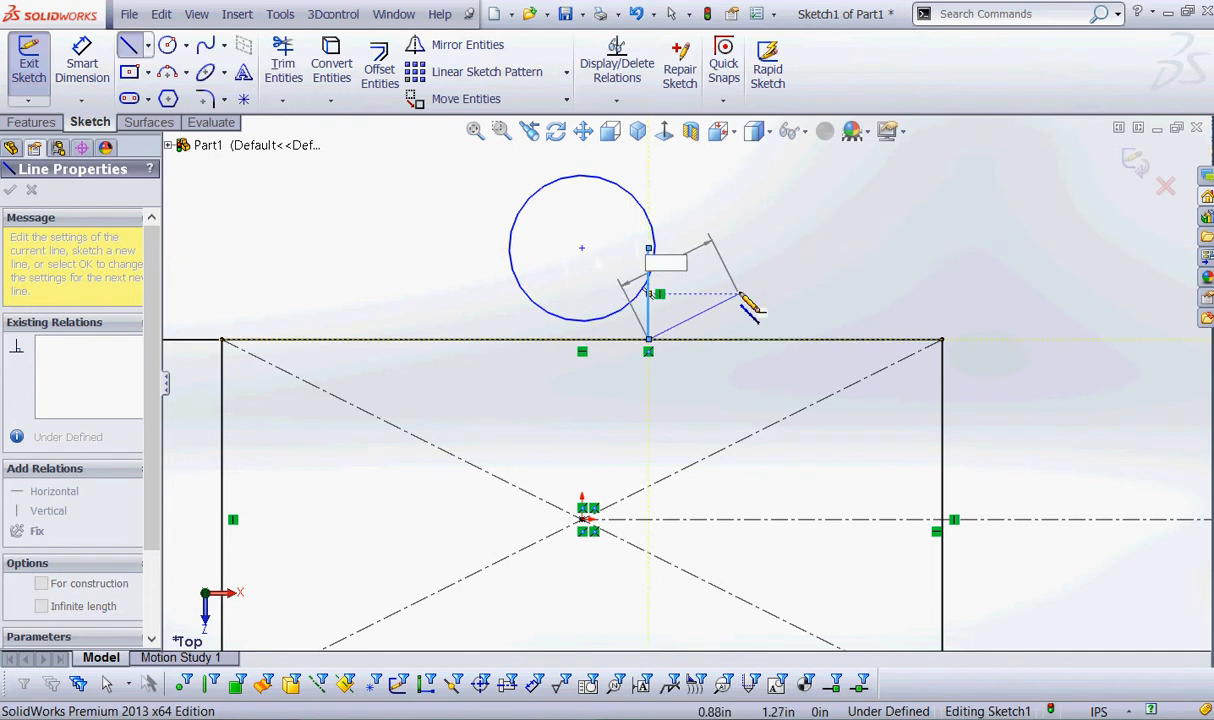
right_click(712, 240)
left_click(783, 170)
- Sketch a vertical line from the circle's left quadrant down to the rectangle's upper edge
right_click(446, 250)
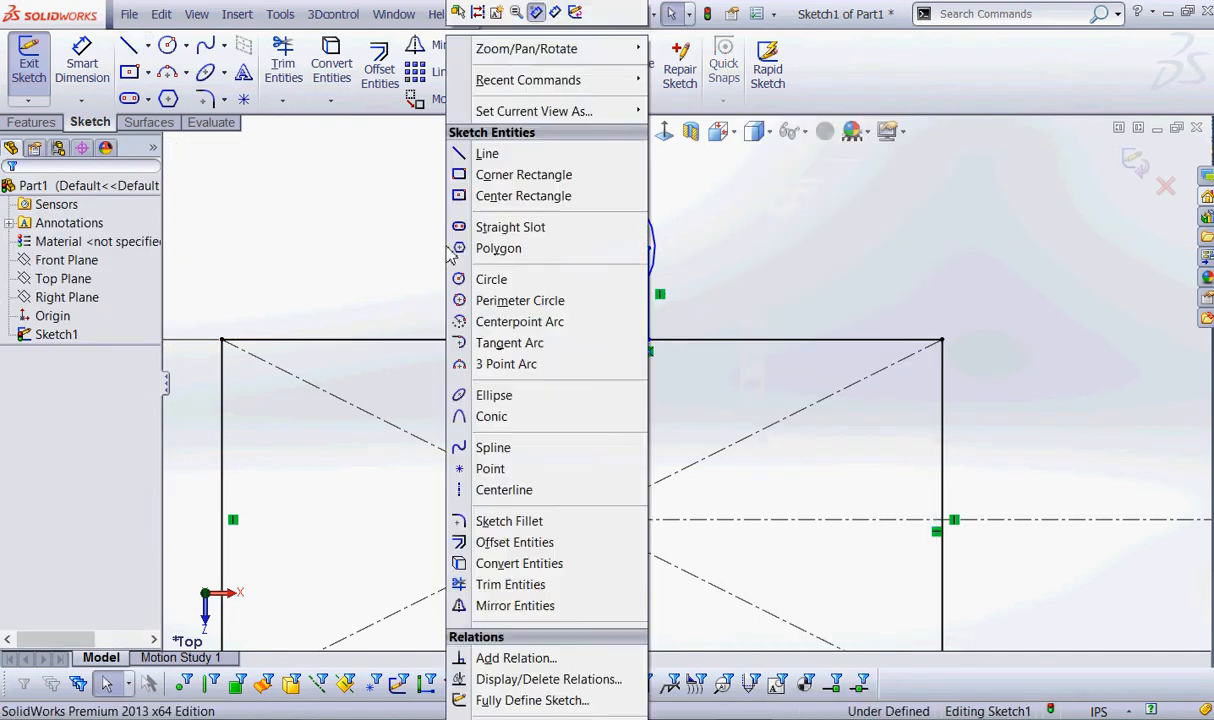
left_click(546, 156)
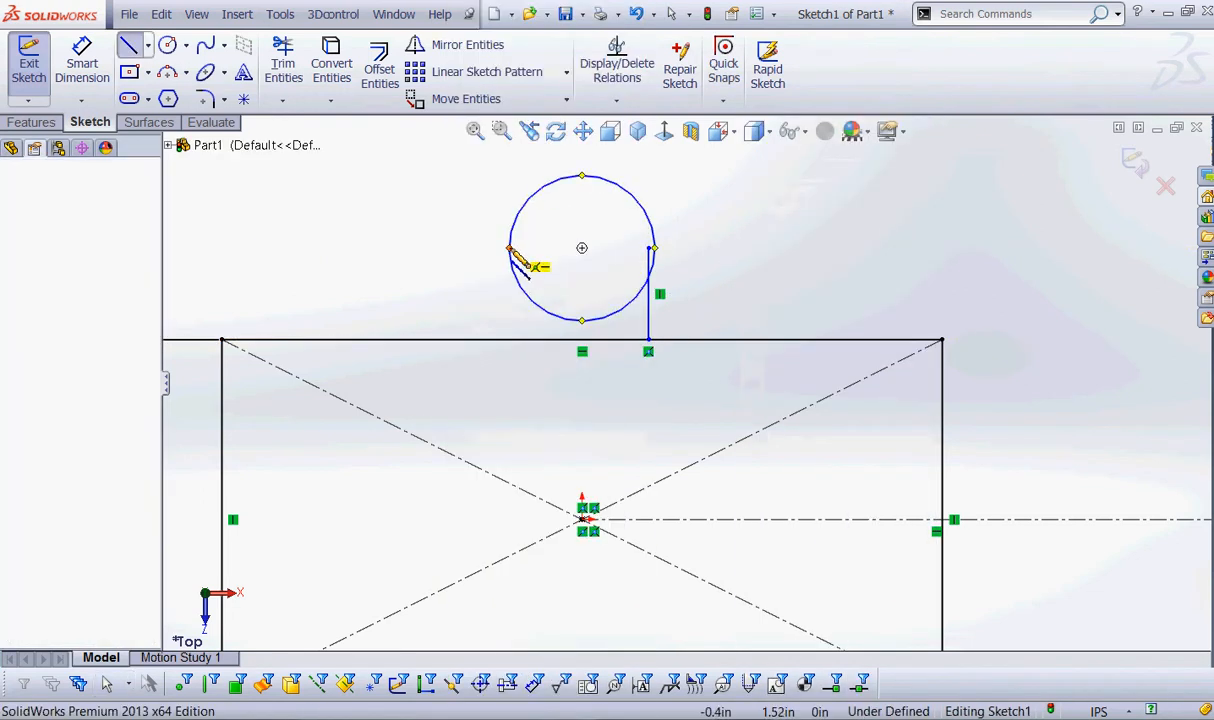
left_click(510, 248)
left_click(510, 340)
right_click(415, 250)
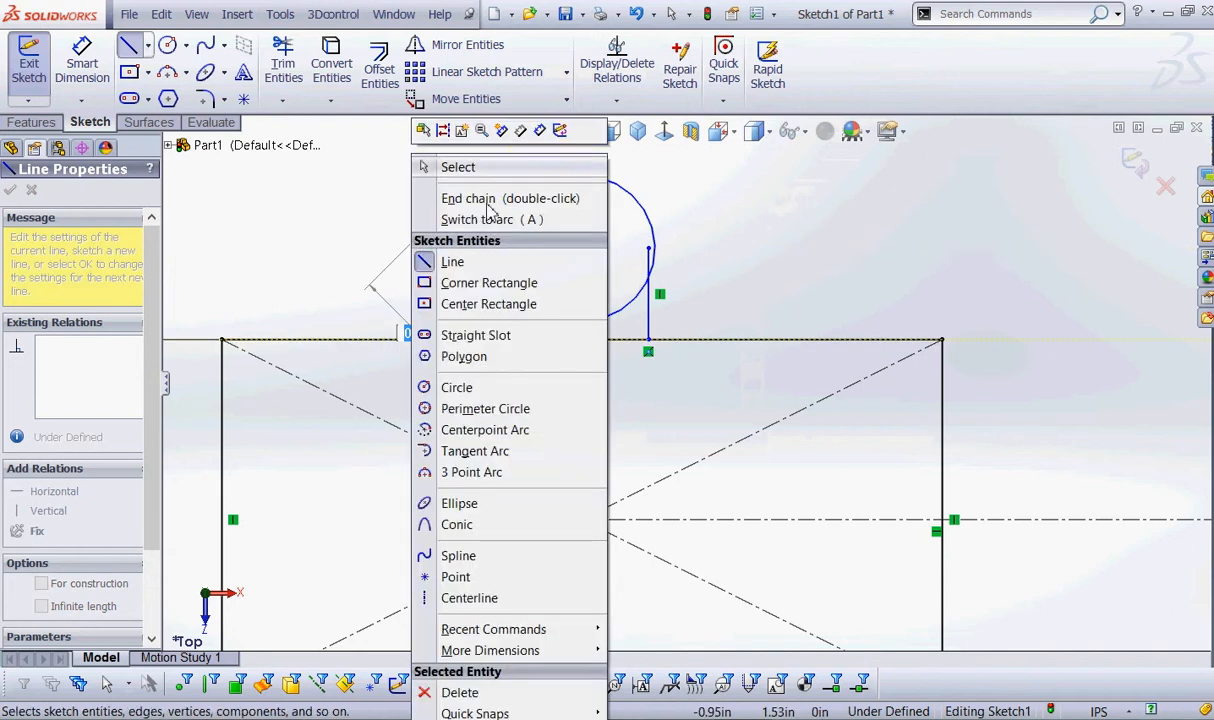
left_click(447, 165)
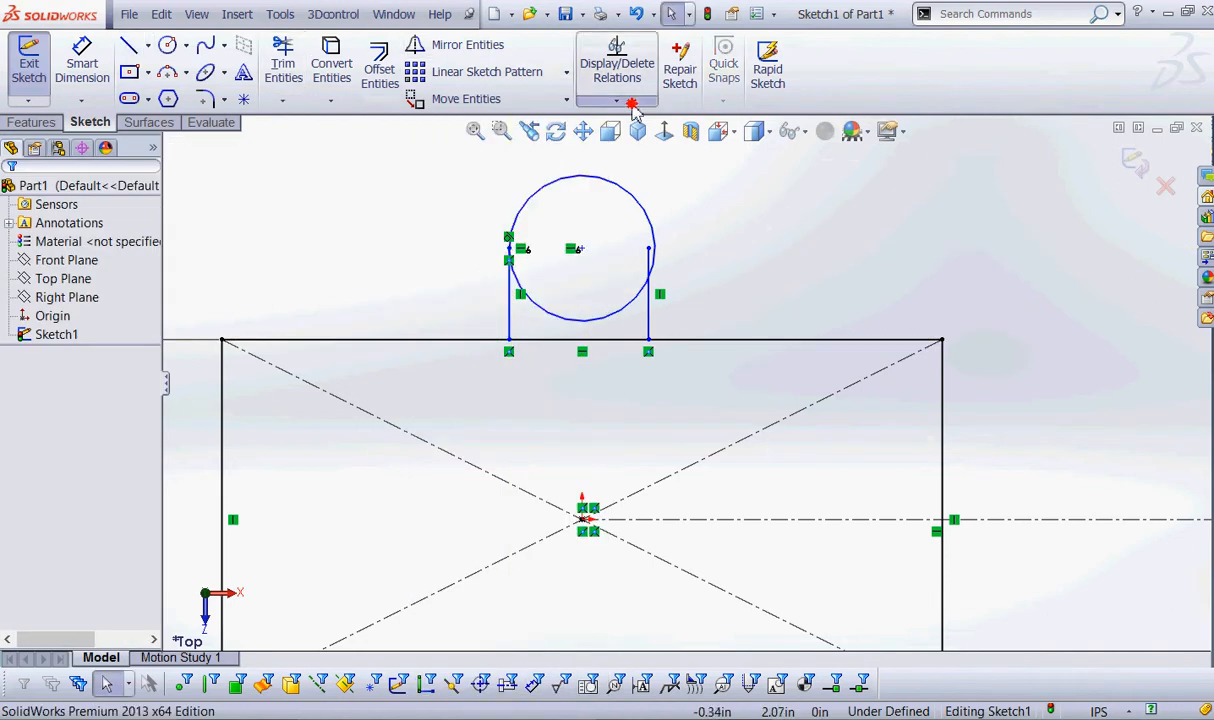
- Add a coincident relation between the right vertical line's upper endpoint and the circle
left_click(616, 100)
left_click(636, 141)
left_click(651, 228)
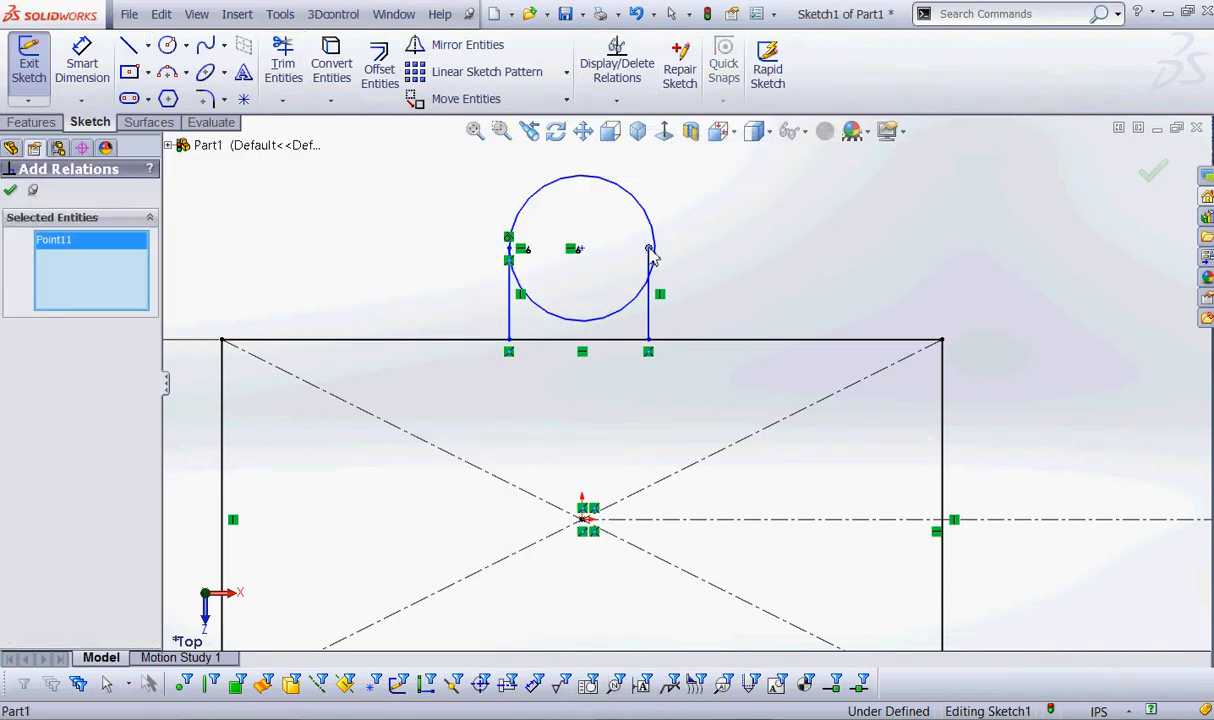
left_click(652, 236)
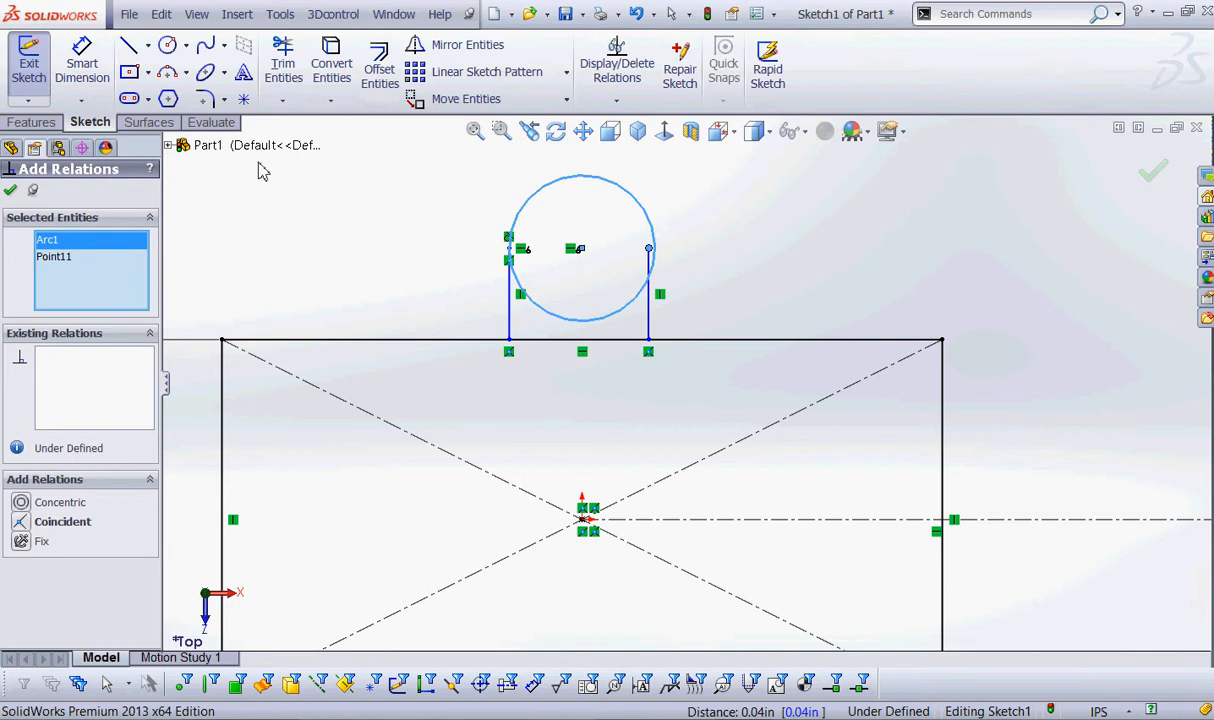
left_click(24, 520)
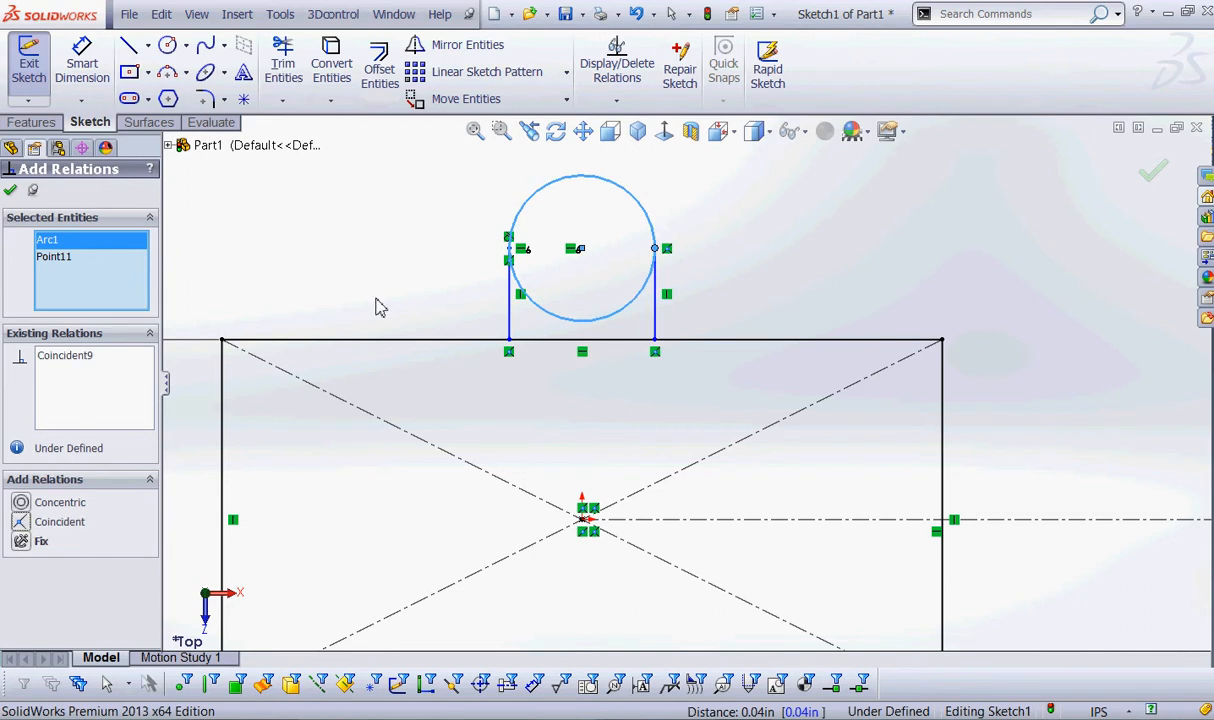
left_click(10, 189)
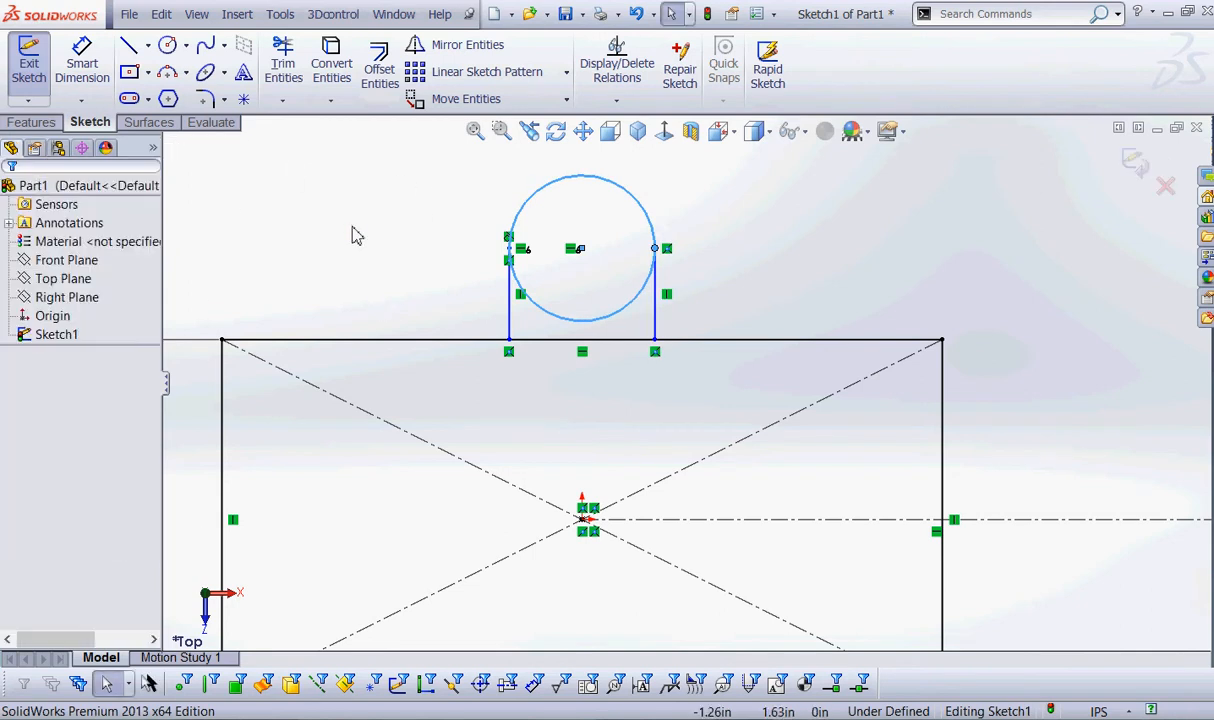
- Power-trim the circle's lower half and the segment of the rectangle's upper edge between the two vertical lines
left_click(283, 63)
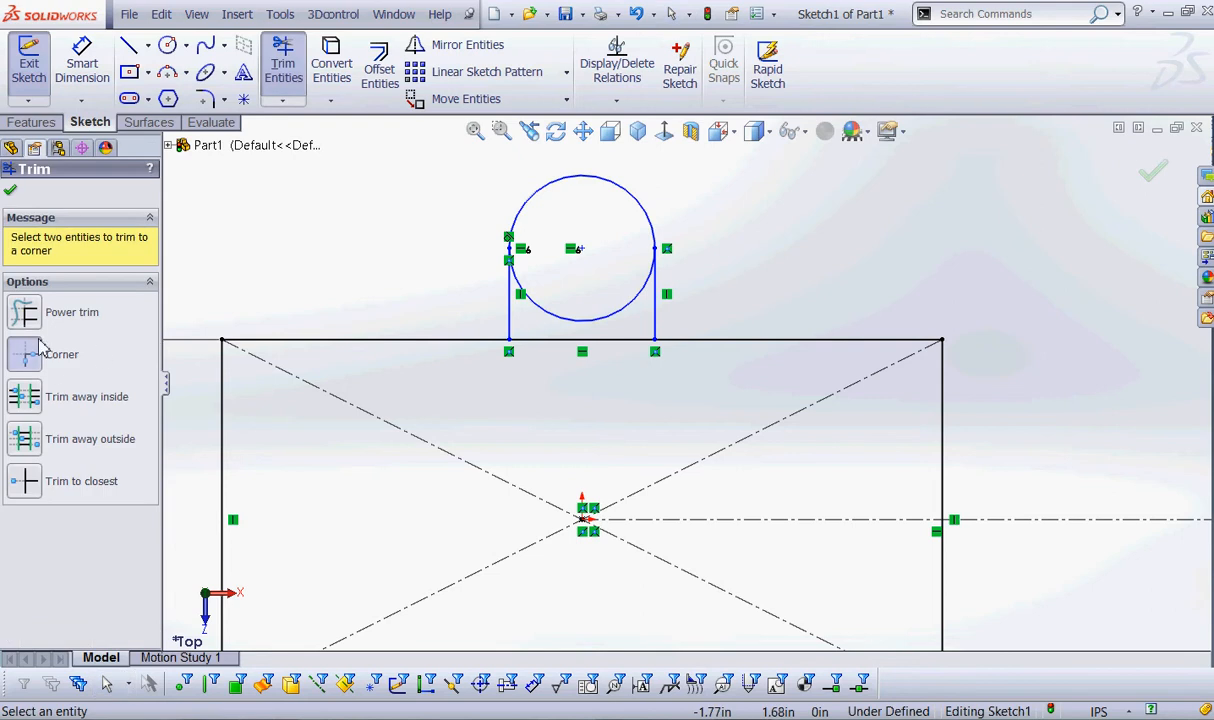
left_click_drag(570, 278, 555, 371)
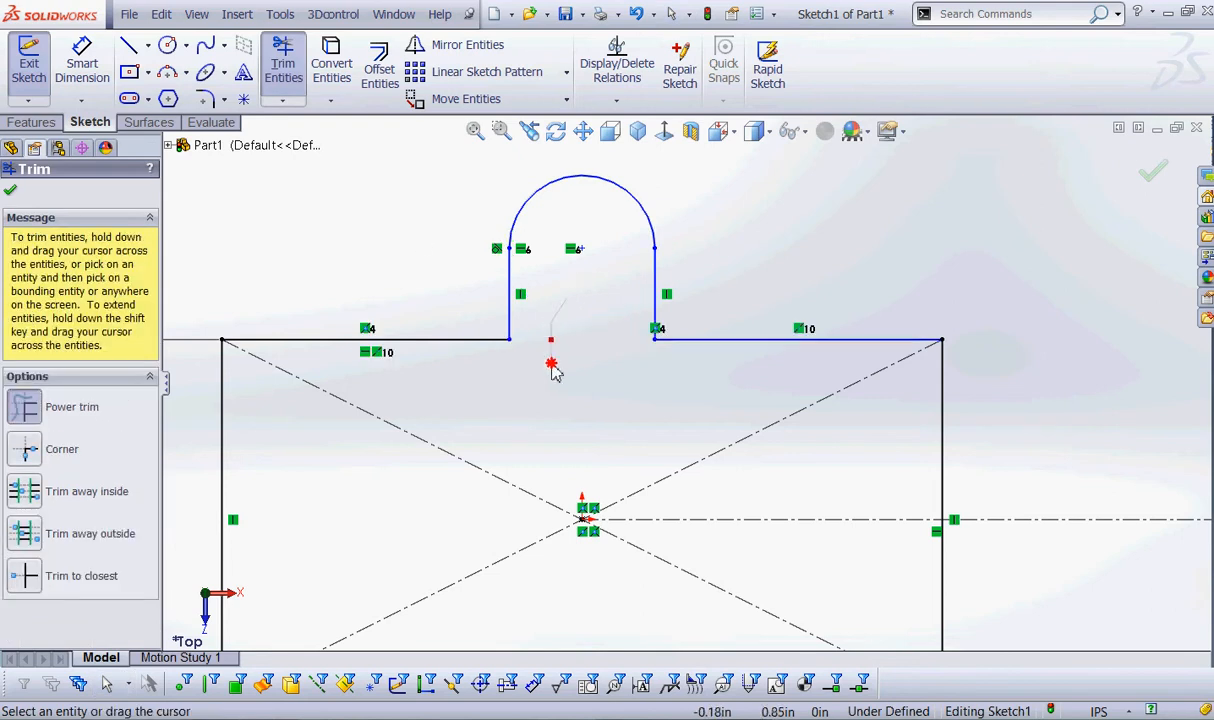
- Add a tangent relation between the tab's arc and its right vertical line
left_click(10, 190)
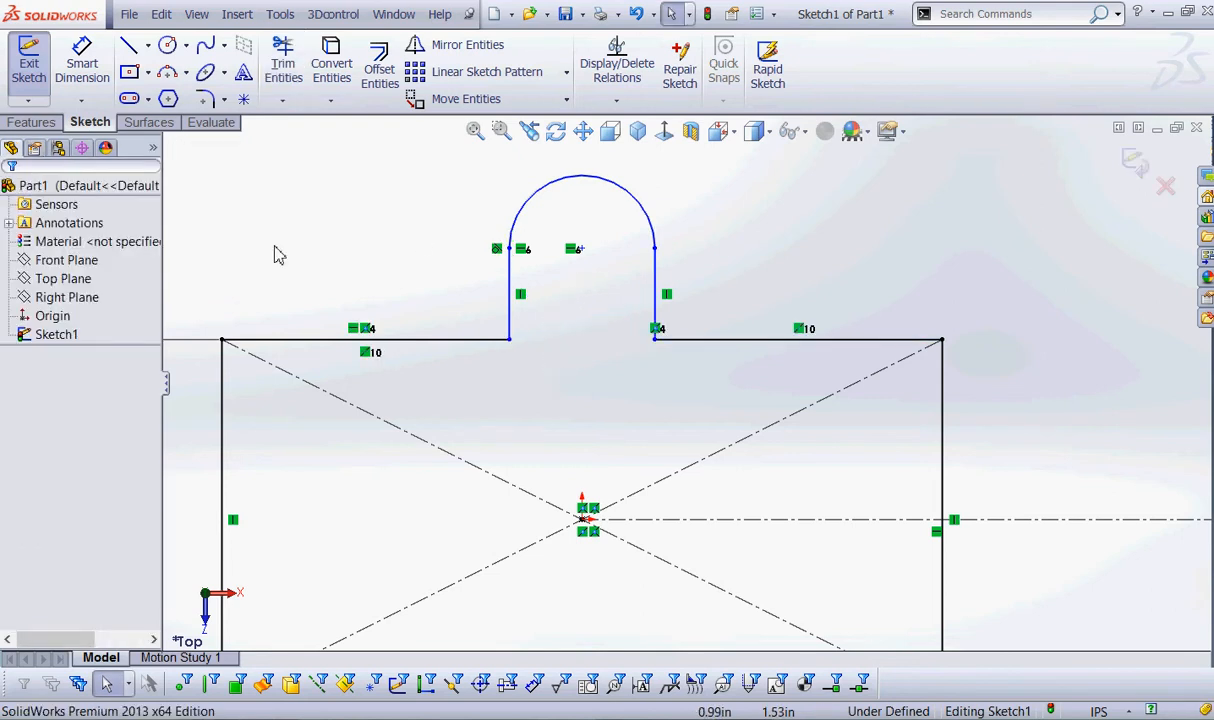
left_click(619, 104)
left_click(650, 138)
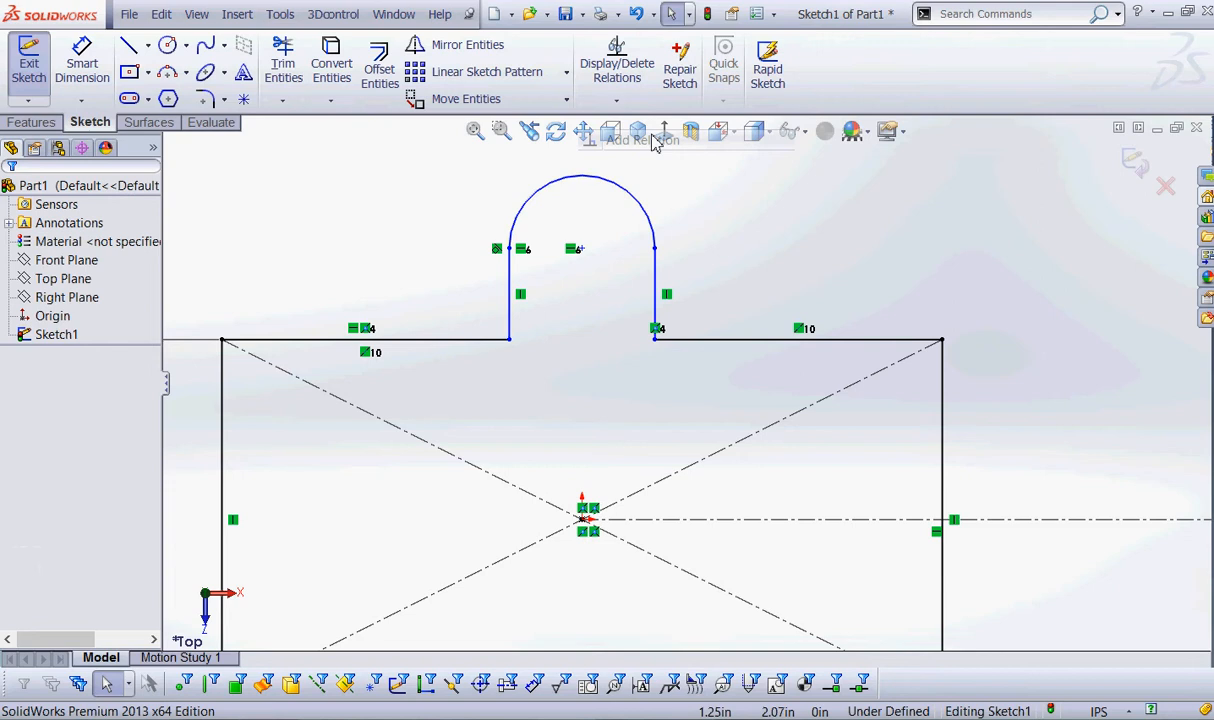
left_click(643, 208)
left_click(656, 285)
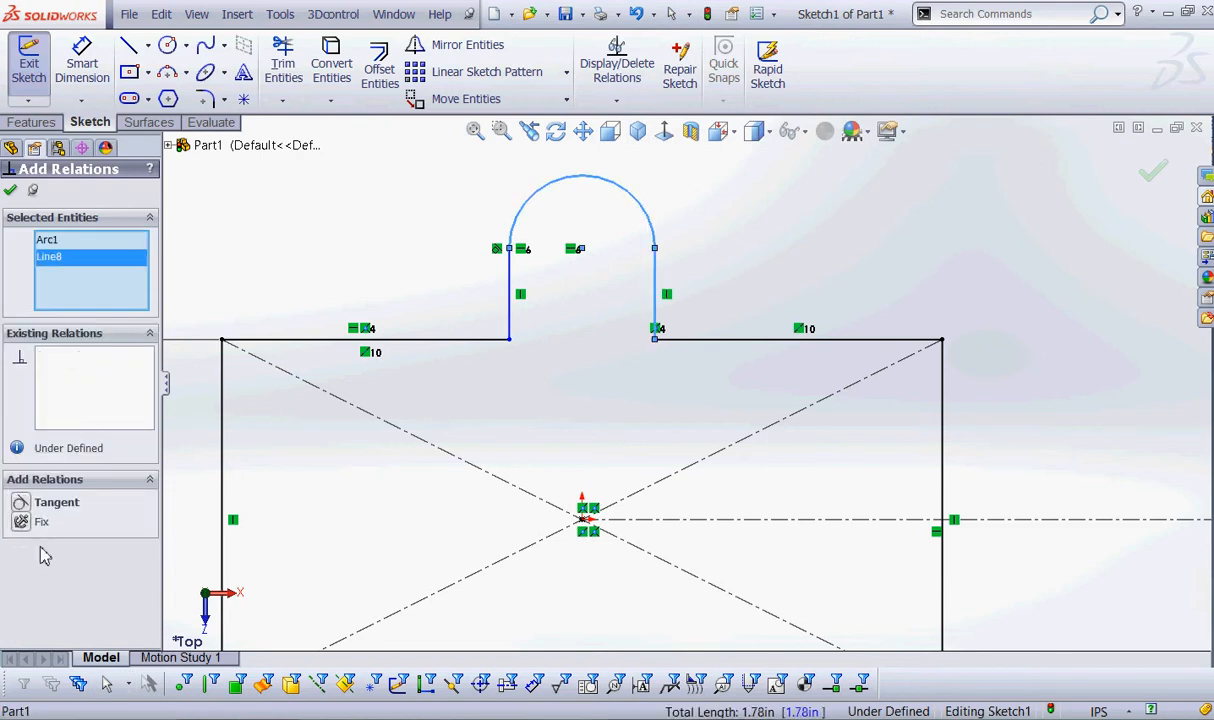
left_click(22, 506)
- Add a vertical relation between the tab arc's centre point and the rectangle's centre point
right_click(92, 264)
left_click(125, 288)
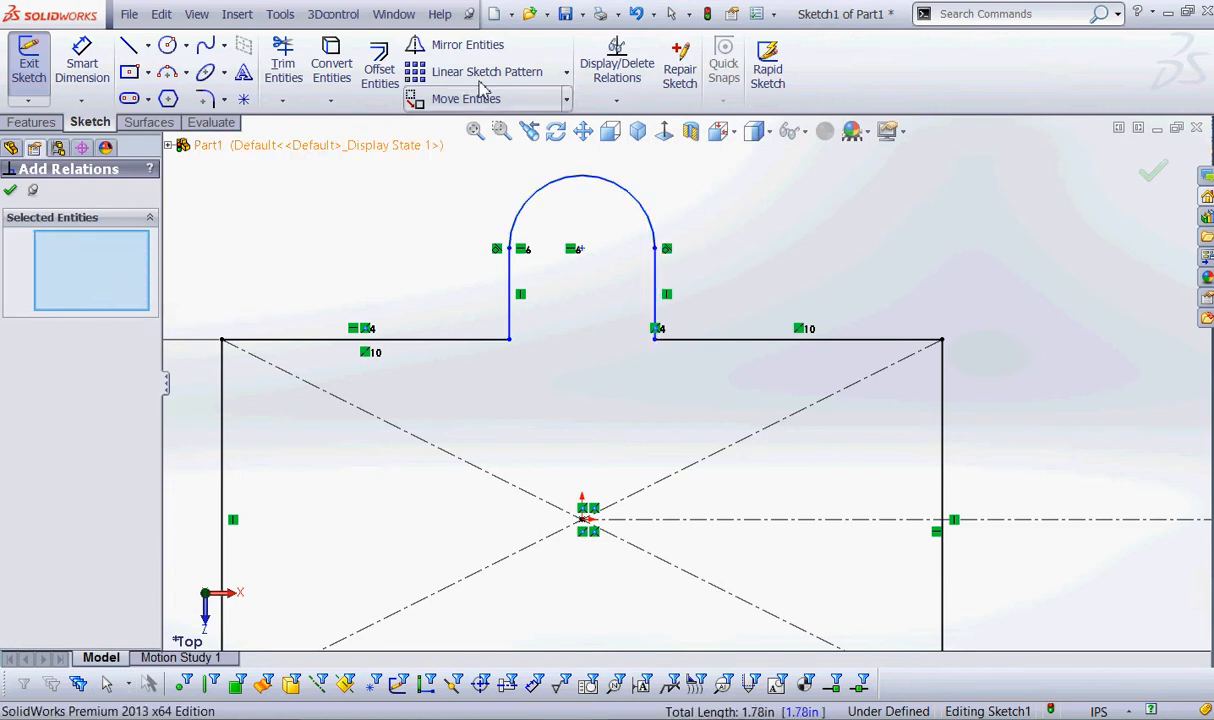
left_click(577, 249)
left_click(600, 519)
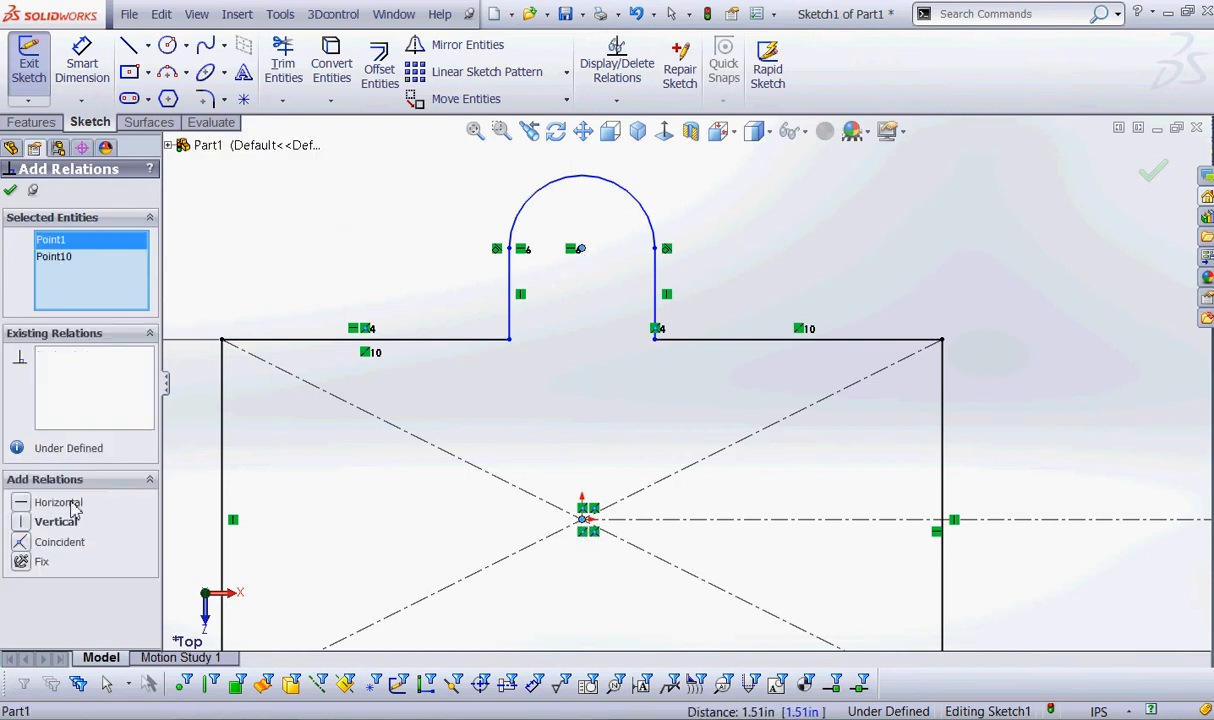
left_click(22, 521)
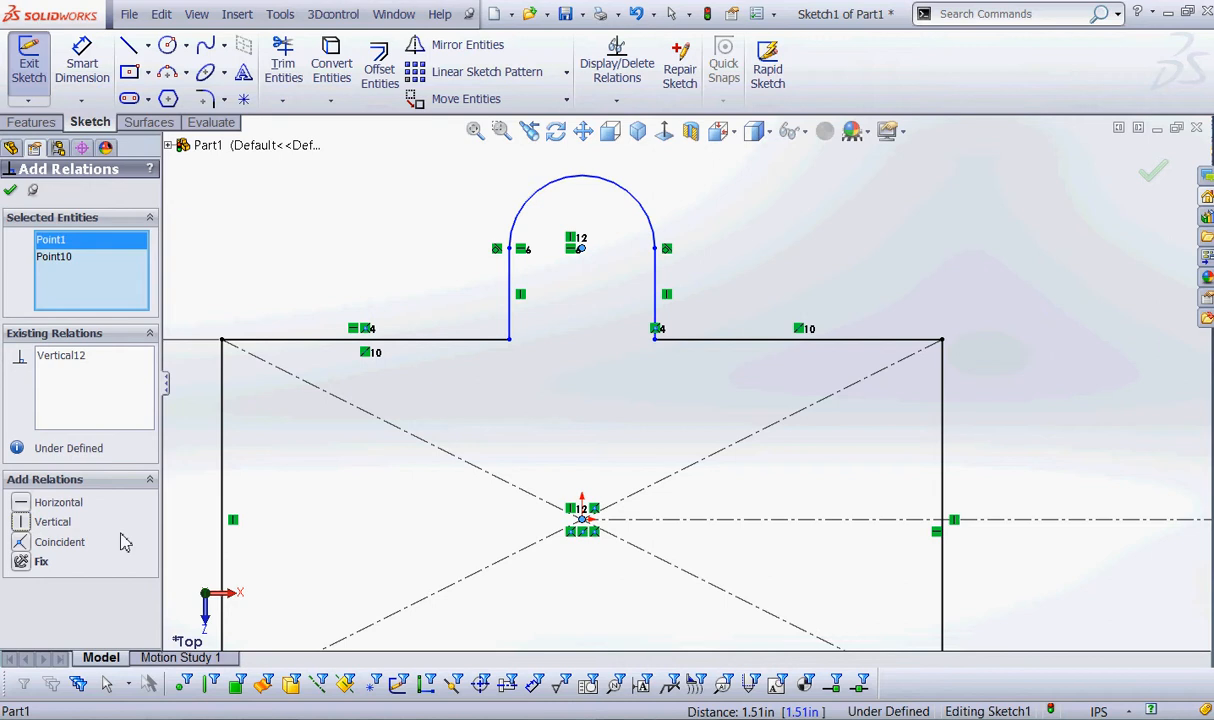
left_click(10, 189)
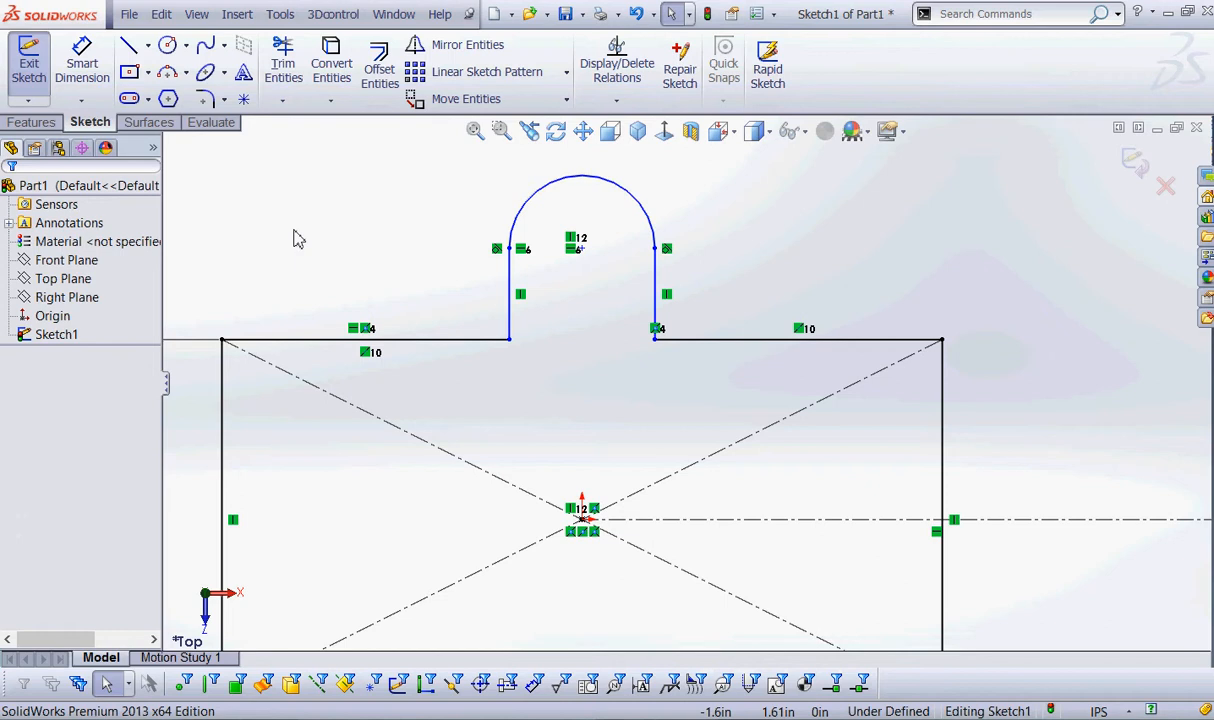
- Dimension the tab arc's radius at 0.375 in
left_click(83, 66)
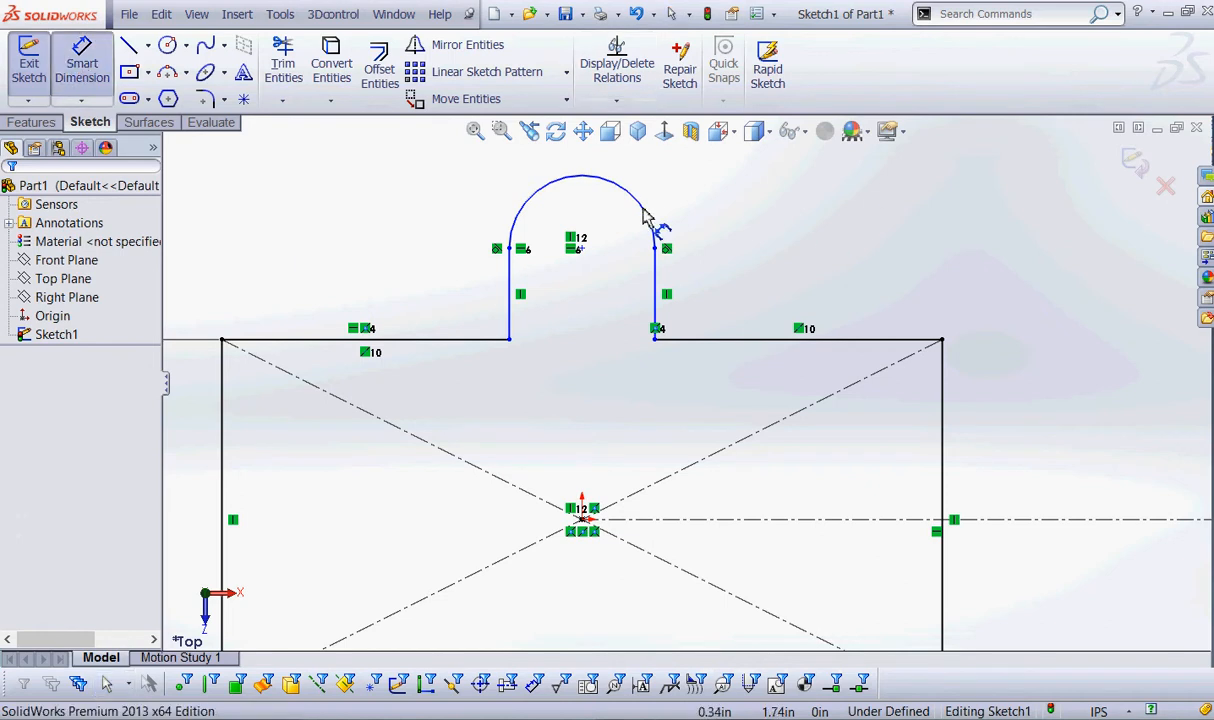
left_click(645, 218)
left_click(726, 203)
type(".")
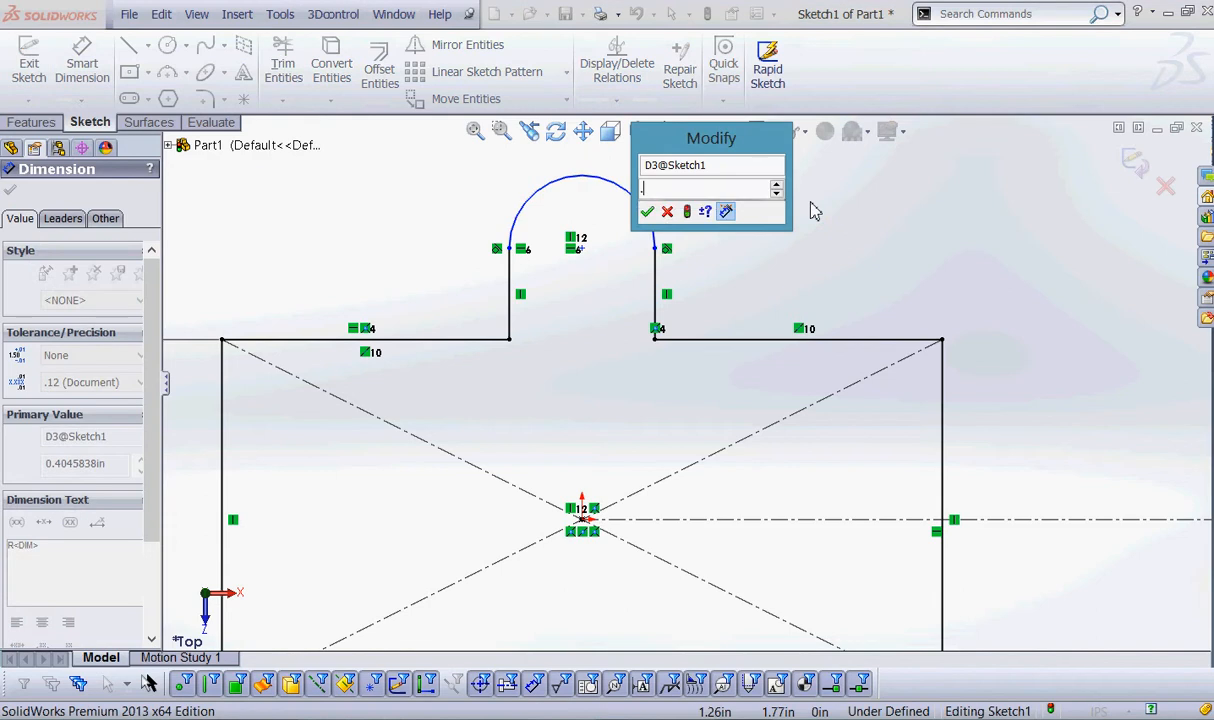
type("375")
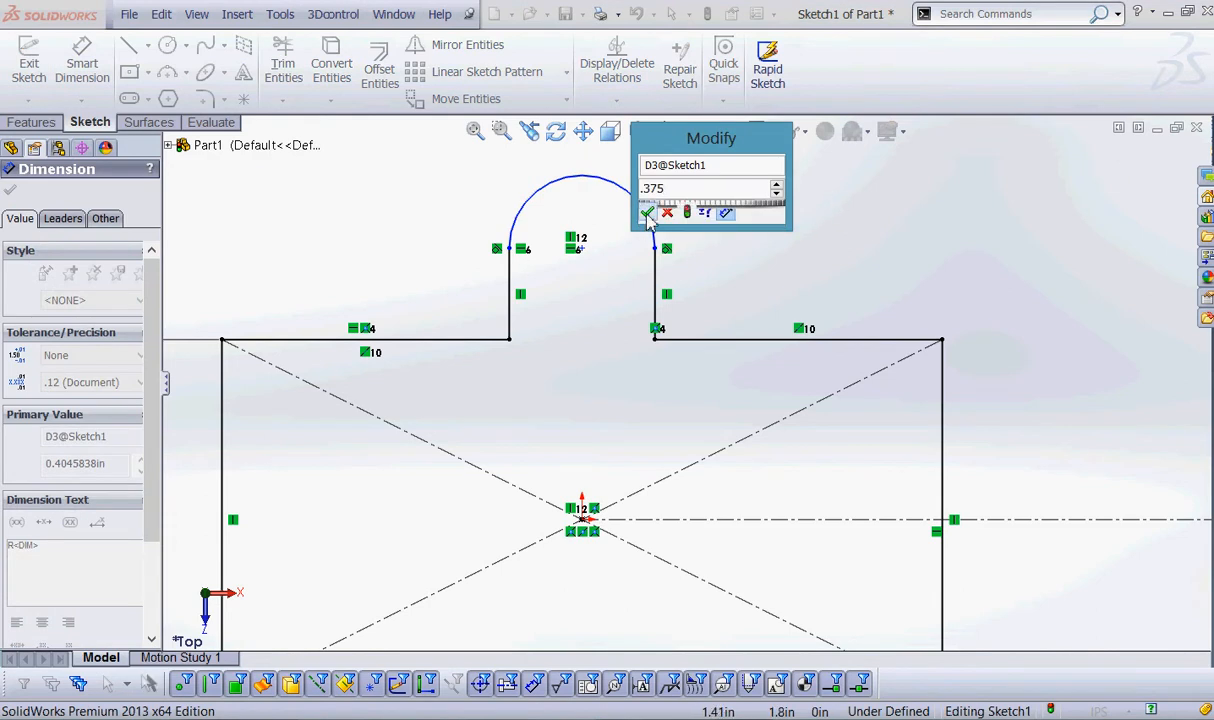
key("Return")
right_click(768, 186)
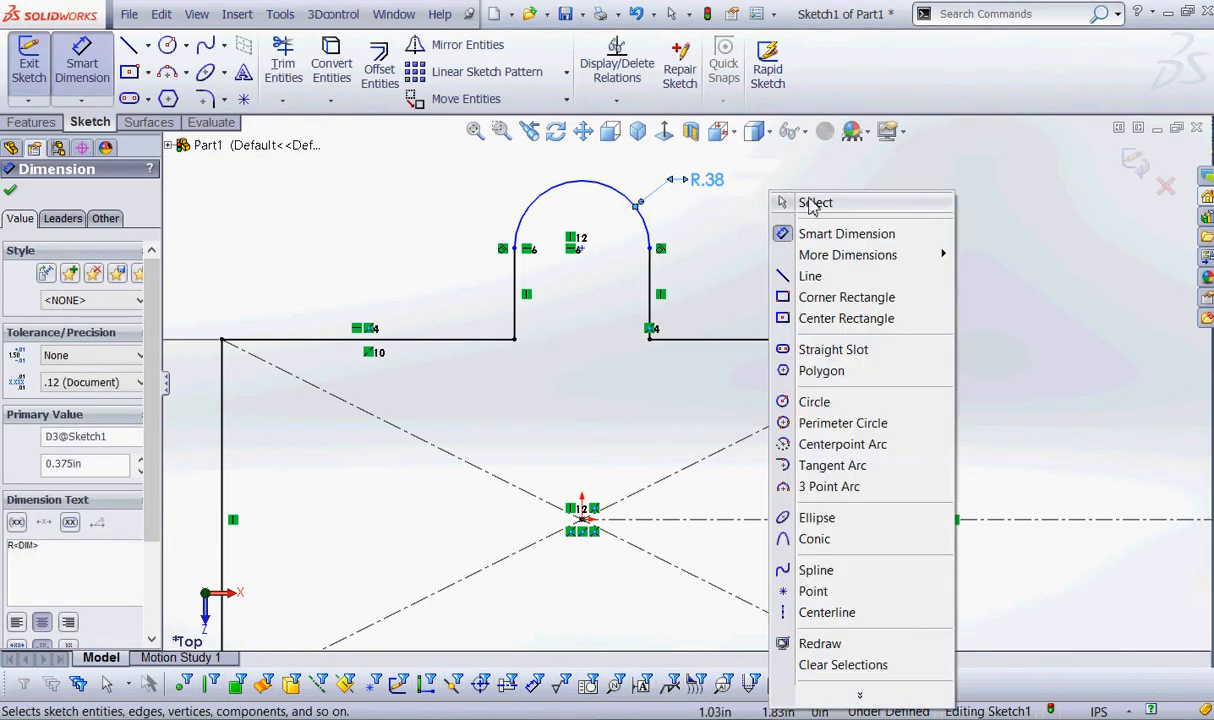
left_click(802, 198)
- Mirror a copy of the tab's arc and two vertical lines about the horizontal centerline
scroll(788, 260, "down", 2)
scroll(788, 266, "up", 5)
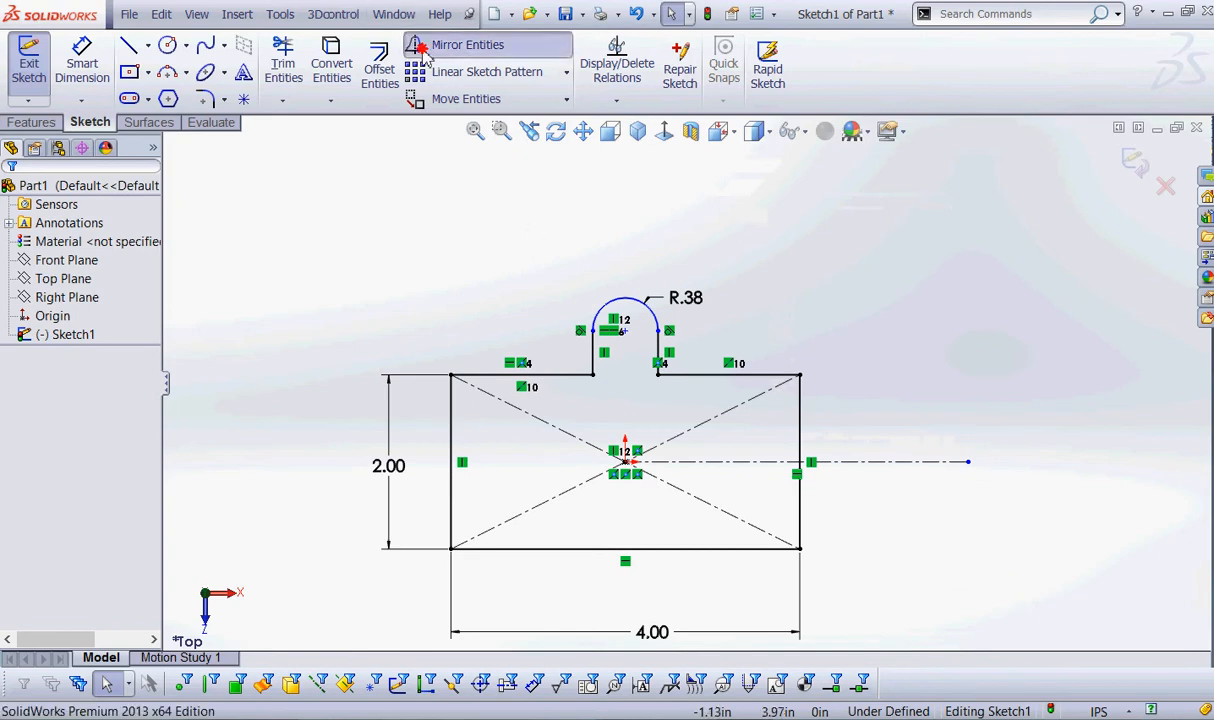
left_click(460, 45)
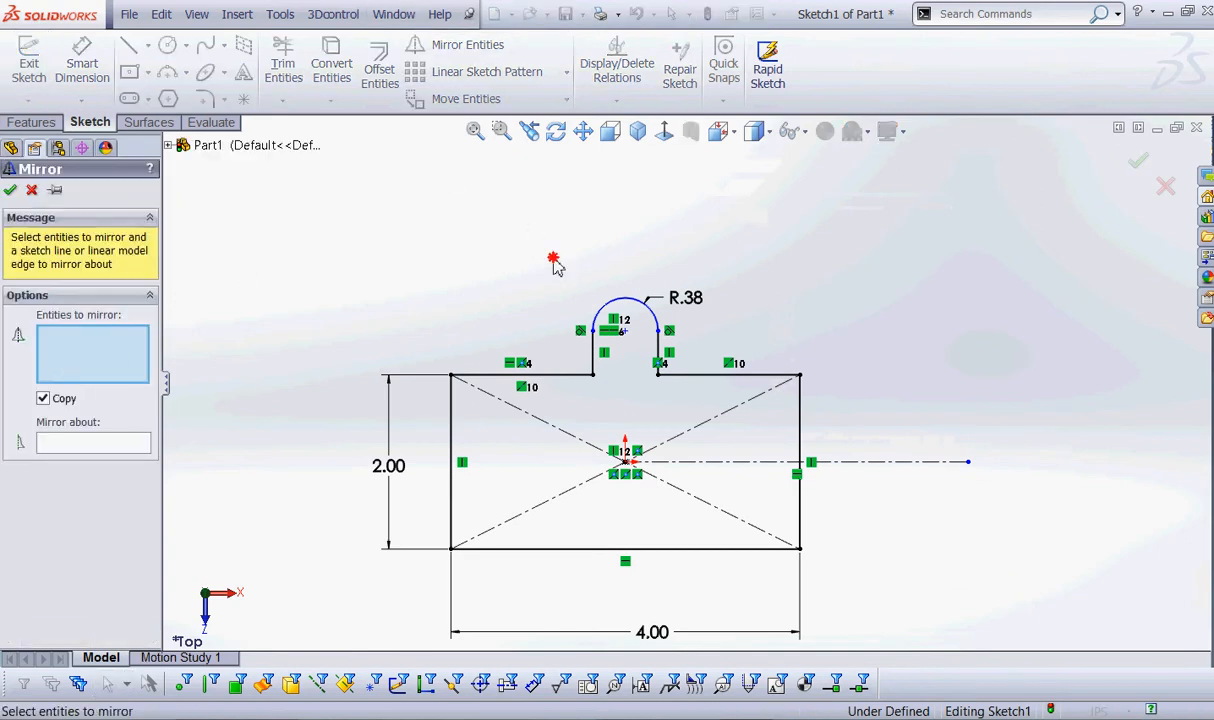
left_click_drag(553, 258, 722, 407)
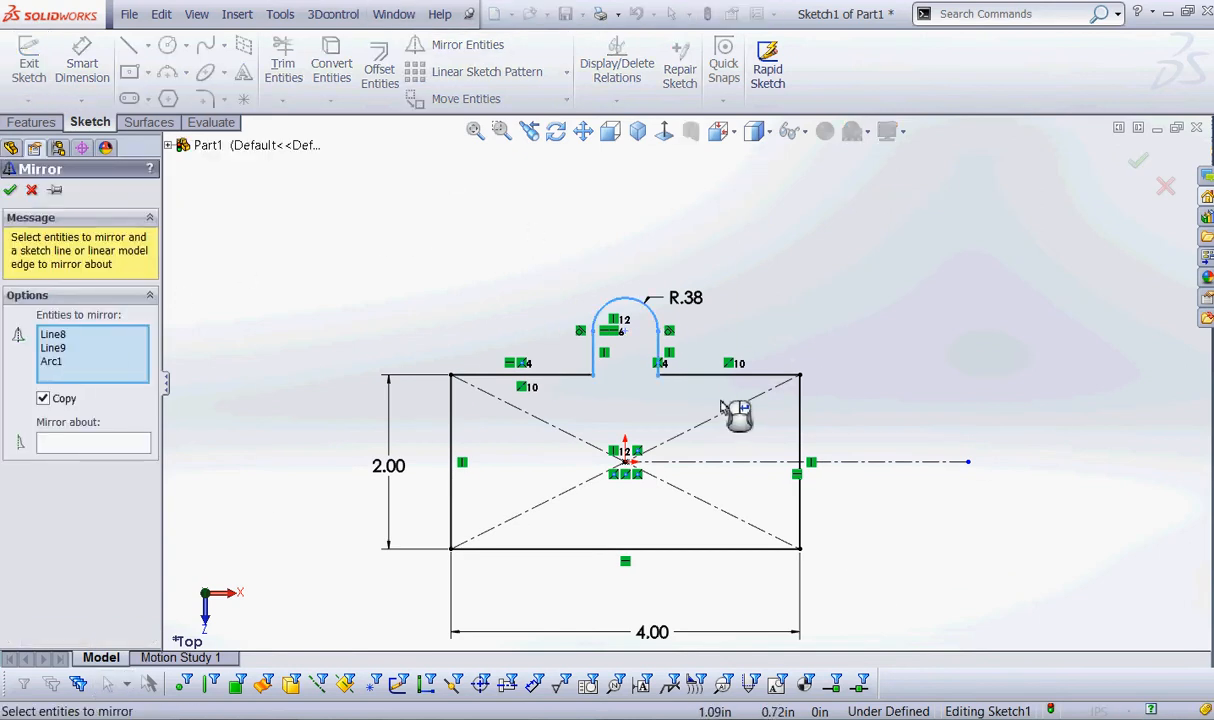
left_click(64, 440)
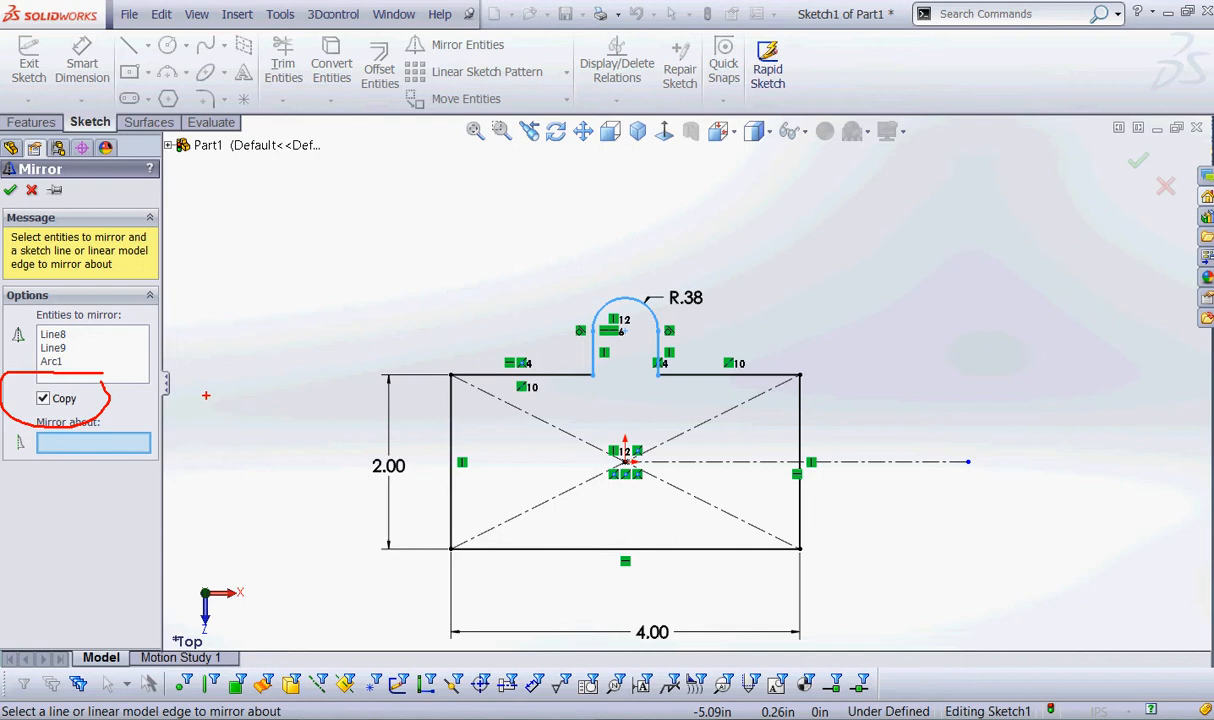
key("Escape")
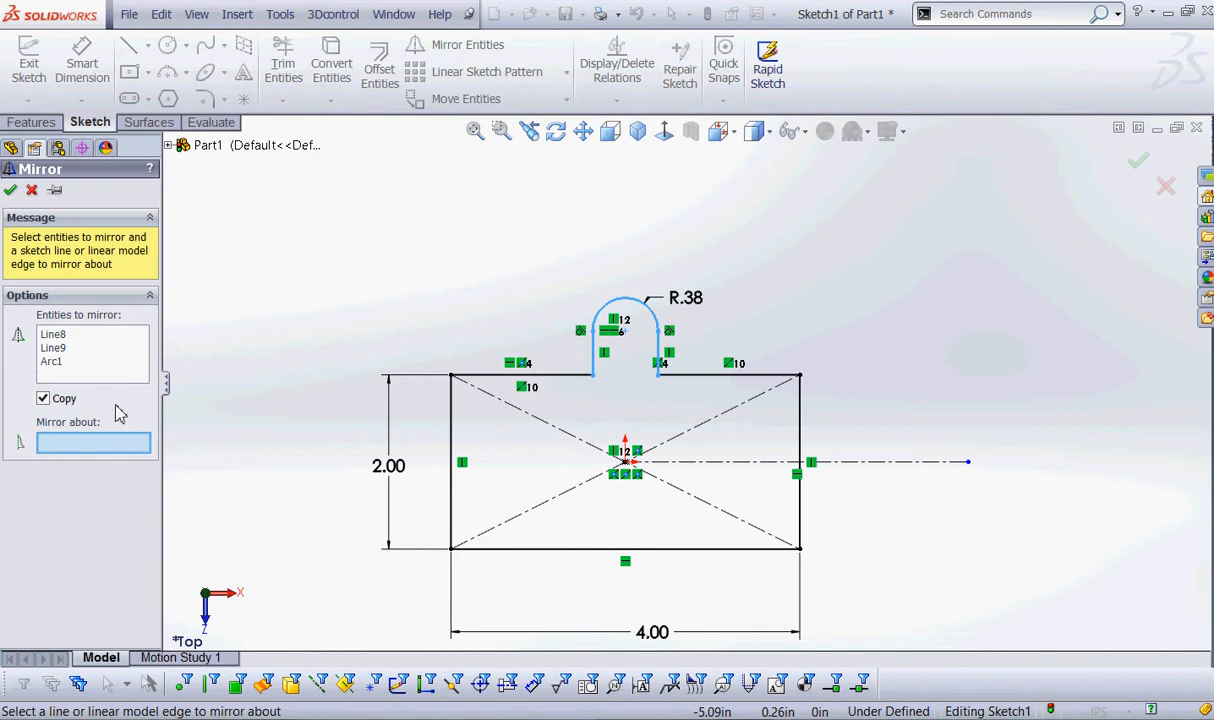
left_click(867, 464)
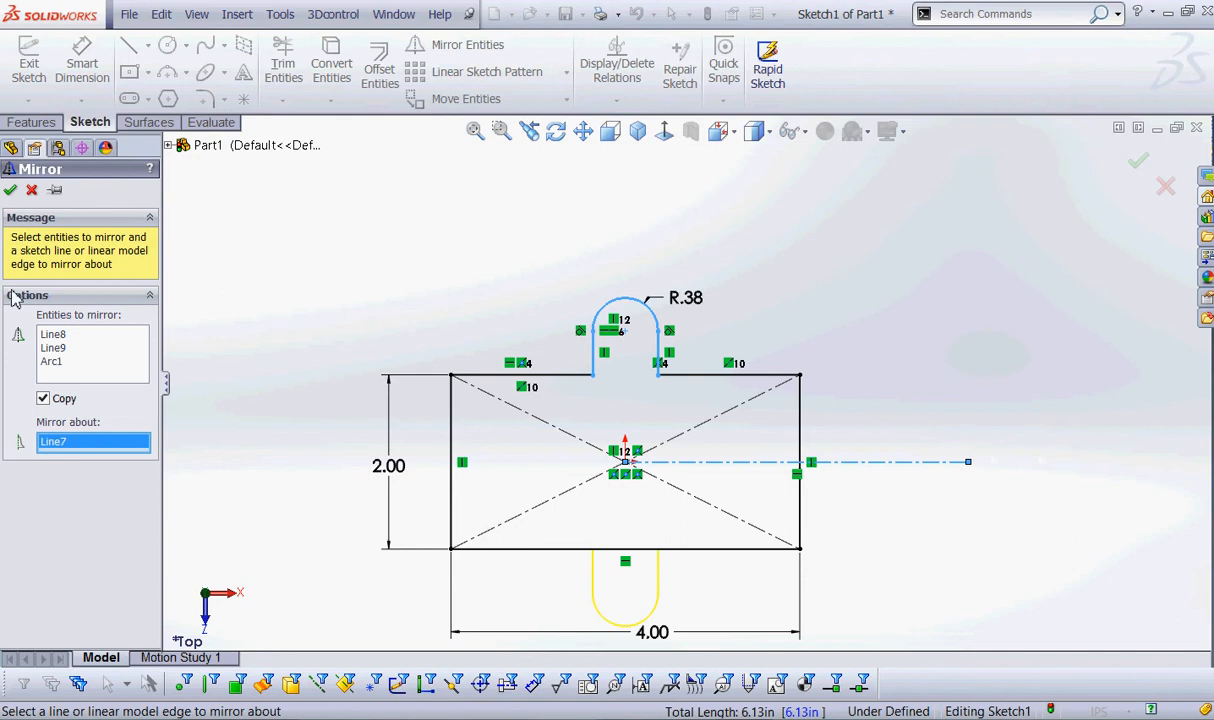
left_click(10, 189)
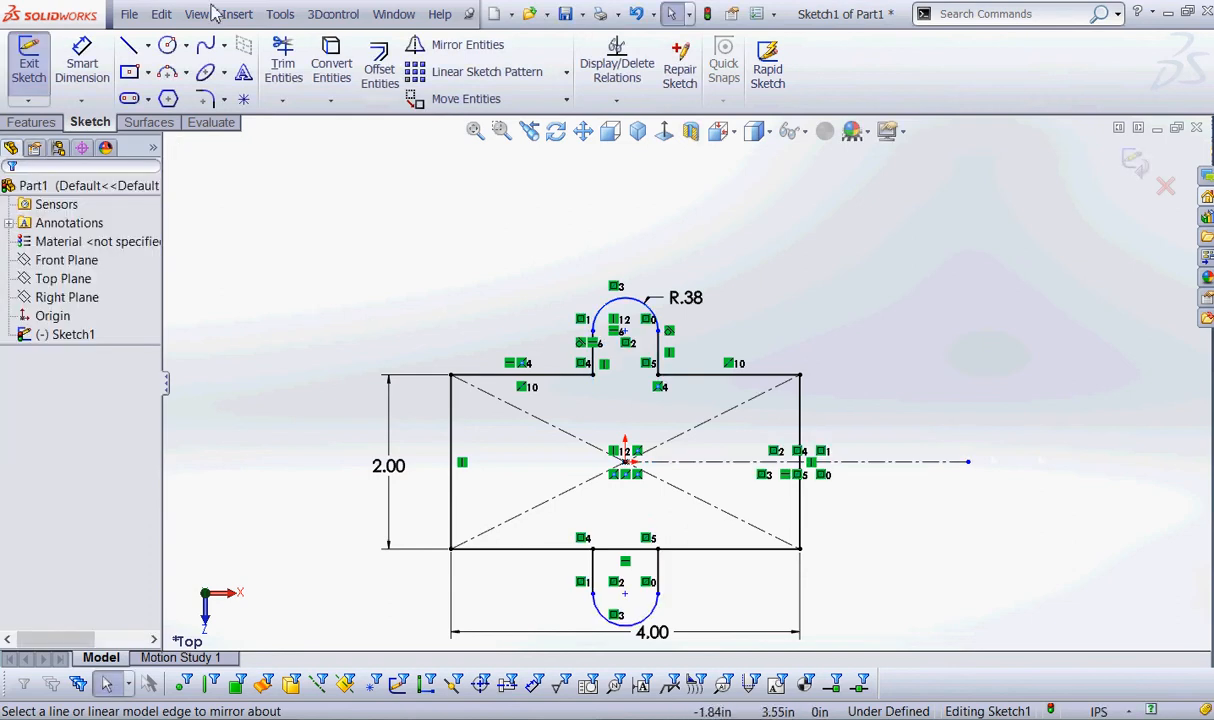
- Power-trim the segment of the rectangle's lower edge between the mirrored tab's vertical lines
left_click(282, 68)
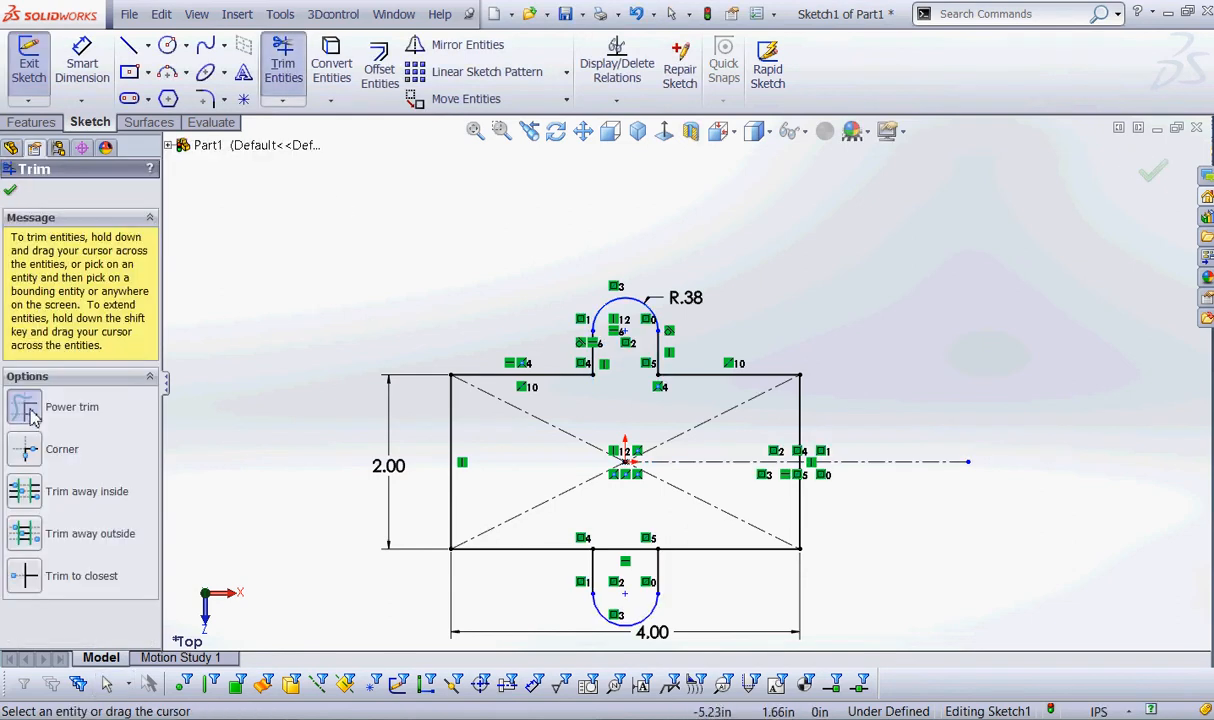
left_click_drag(623, 528, 606, 570)
left_click(10, 189)
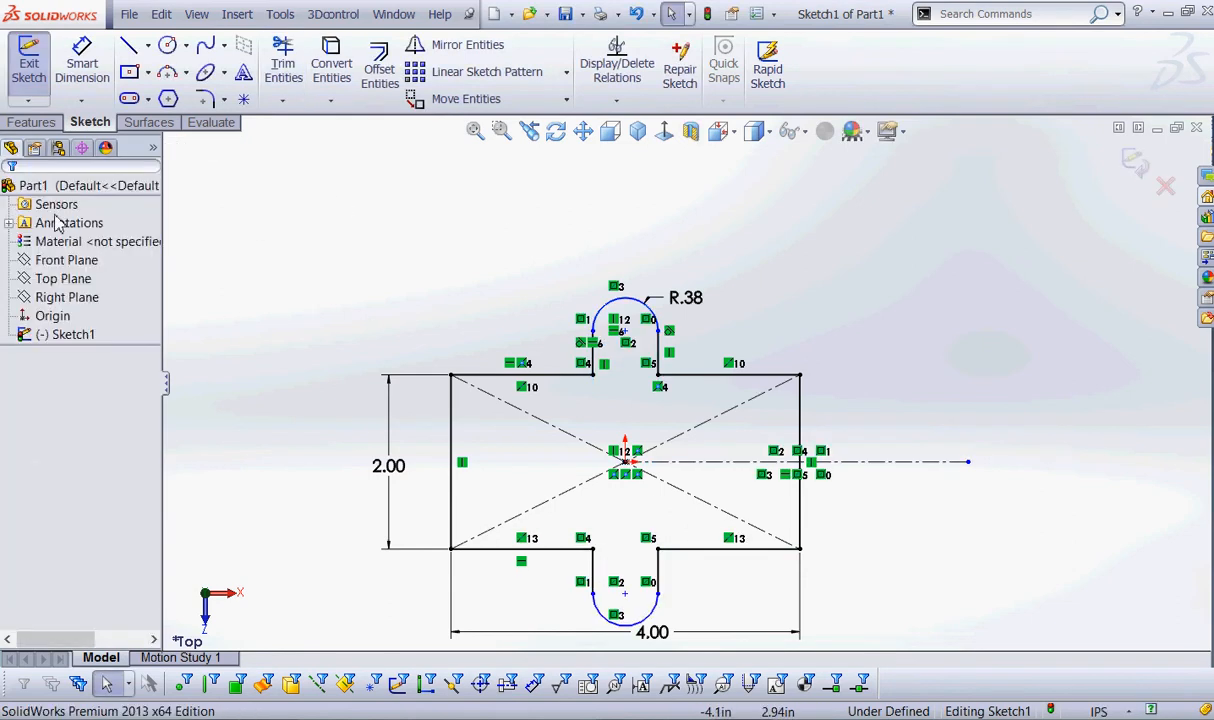
- Dimension the vertical distance between the upper and lower tab arc centres at 2.5 in
left_click(82, 65)
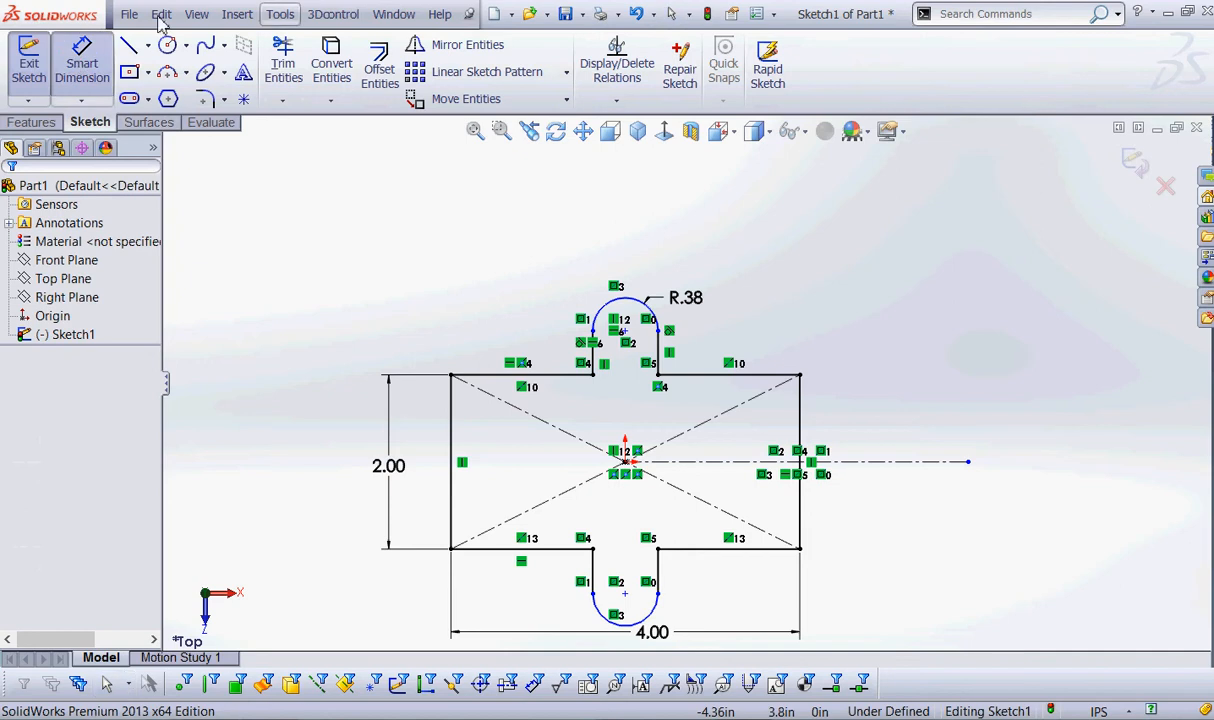
left_click(624, 330)
left_click(624, 593)
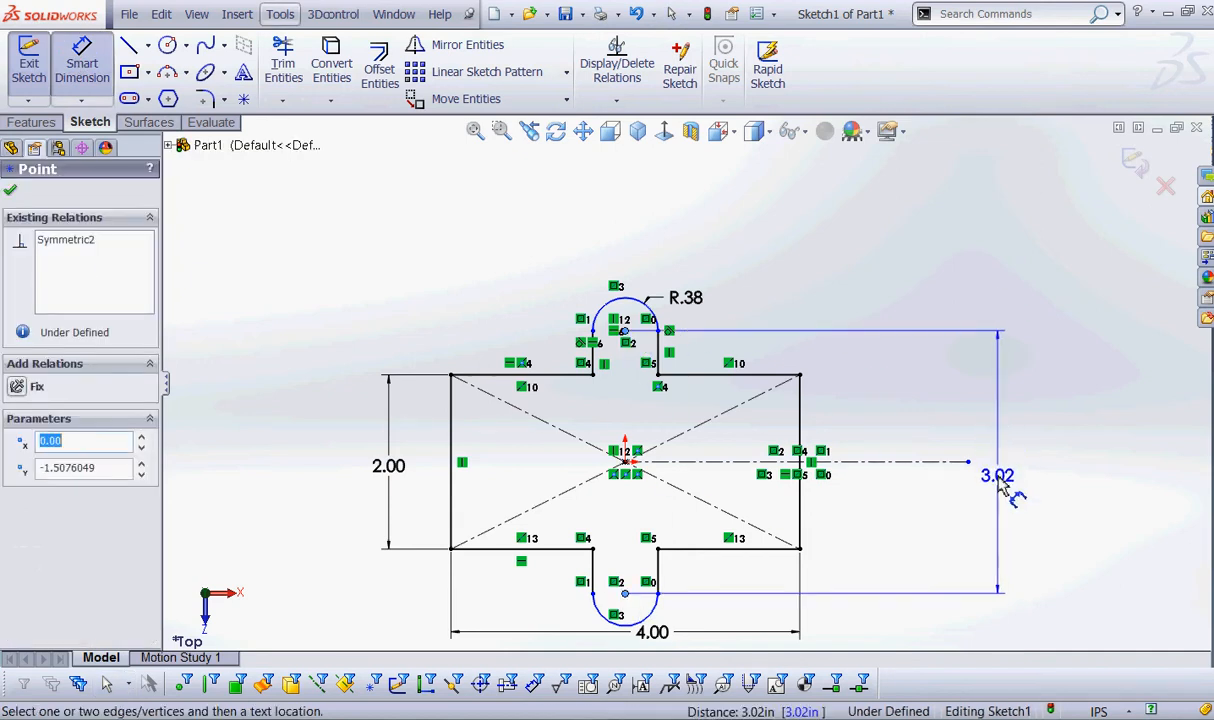
left_click(1008, 488)
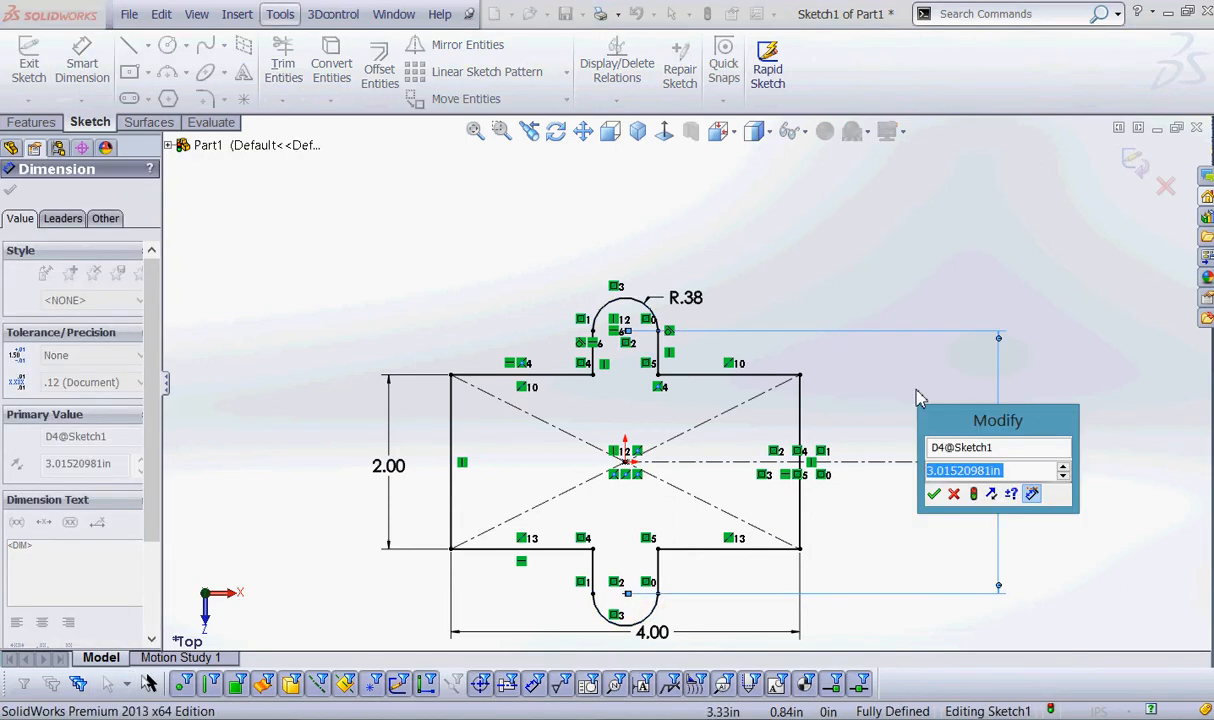
type("2.5")
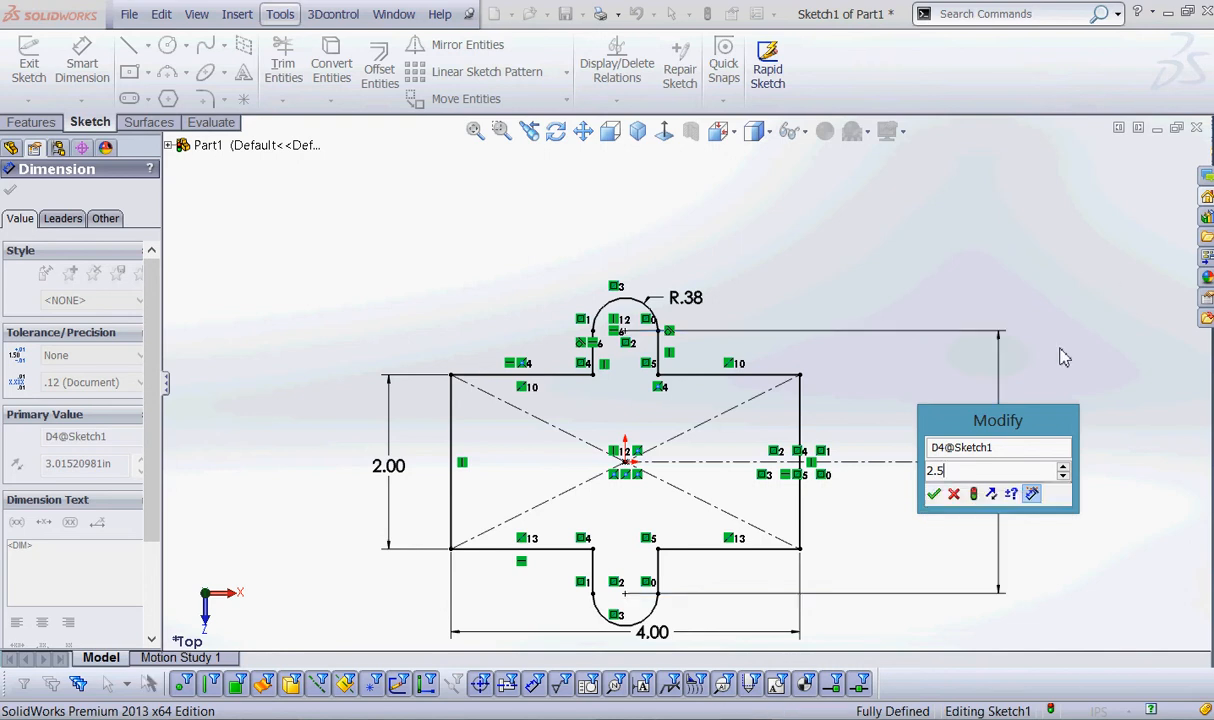
left_click(933, 494)
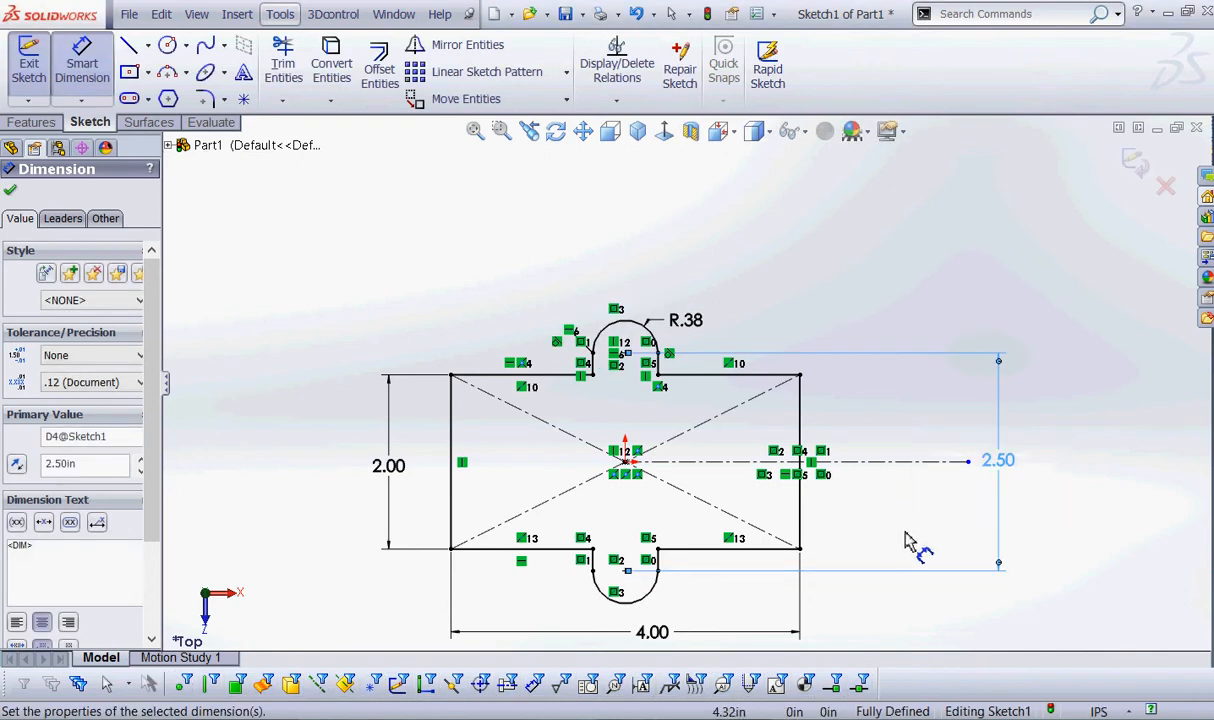
key("Escape")
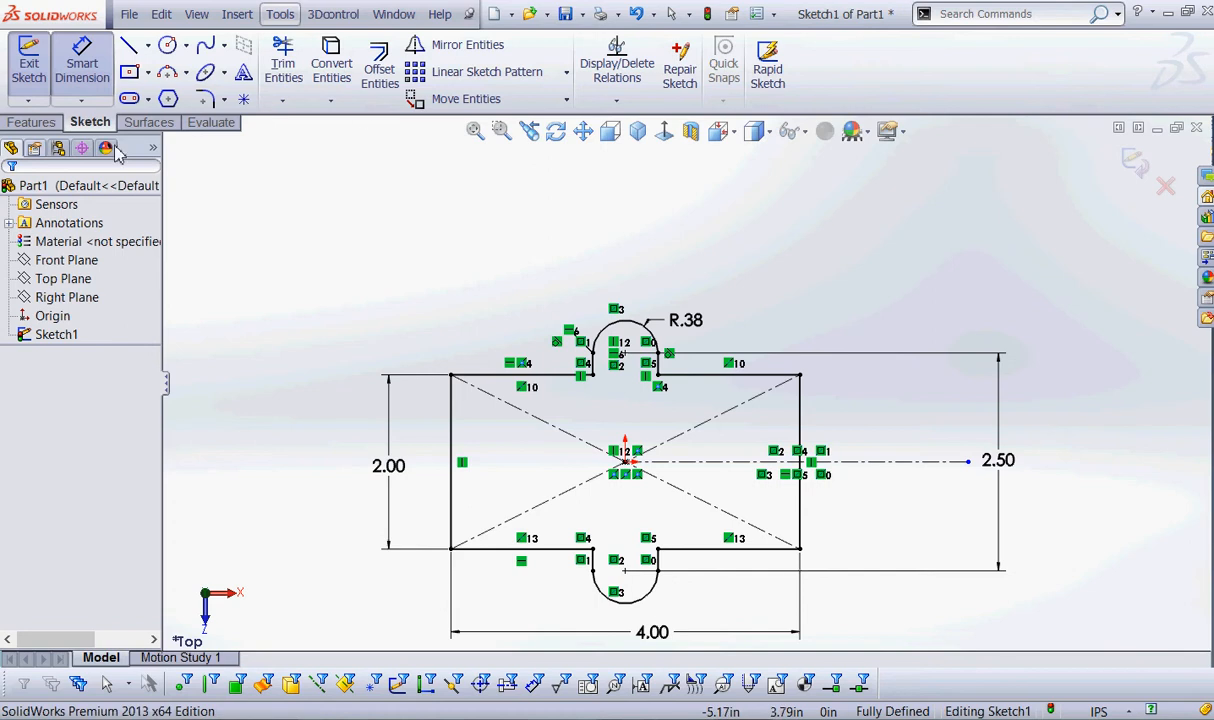
- Extrude the sketched profile as a blind boss 0.375 in deep in the reversed, downward direction
left_click(31, 123)
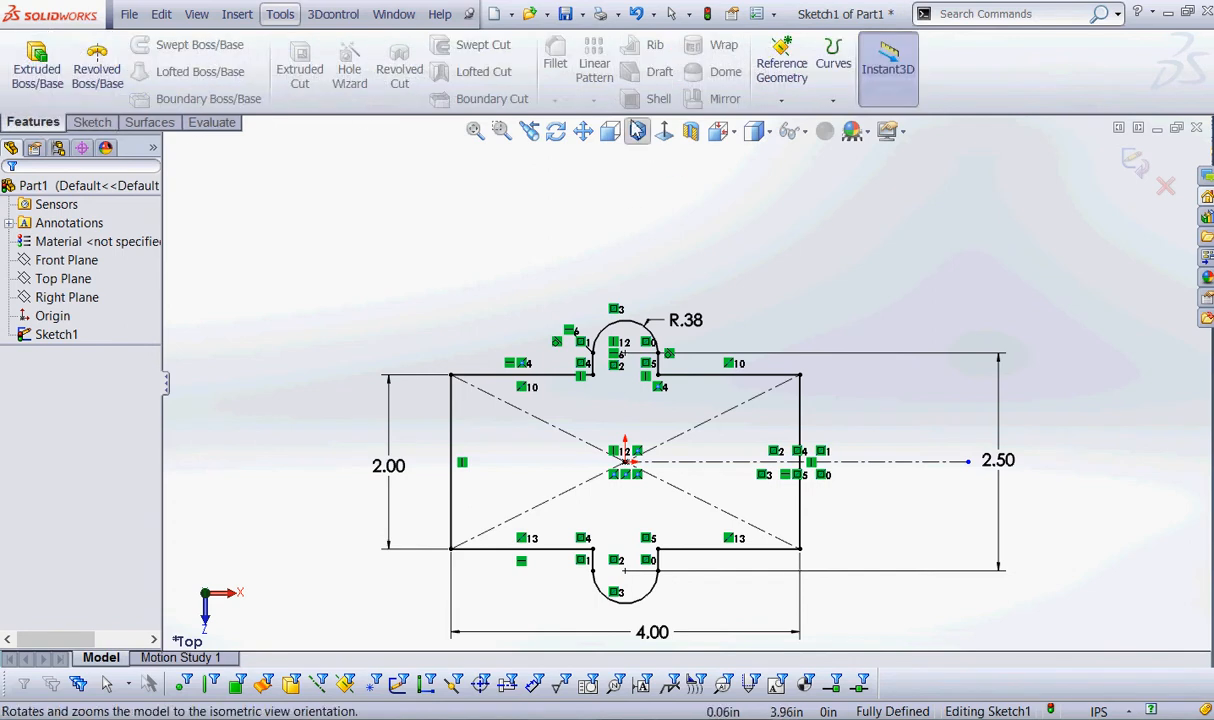
left_click(637, 131)
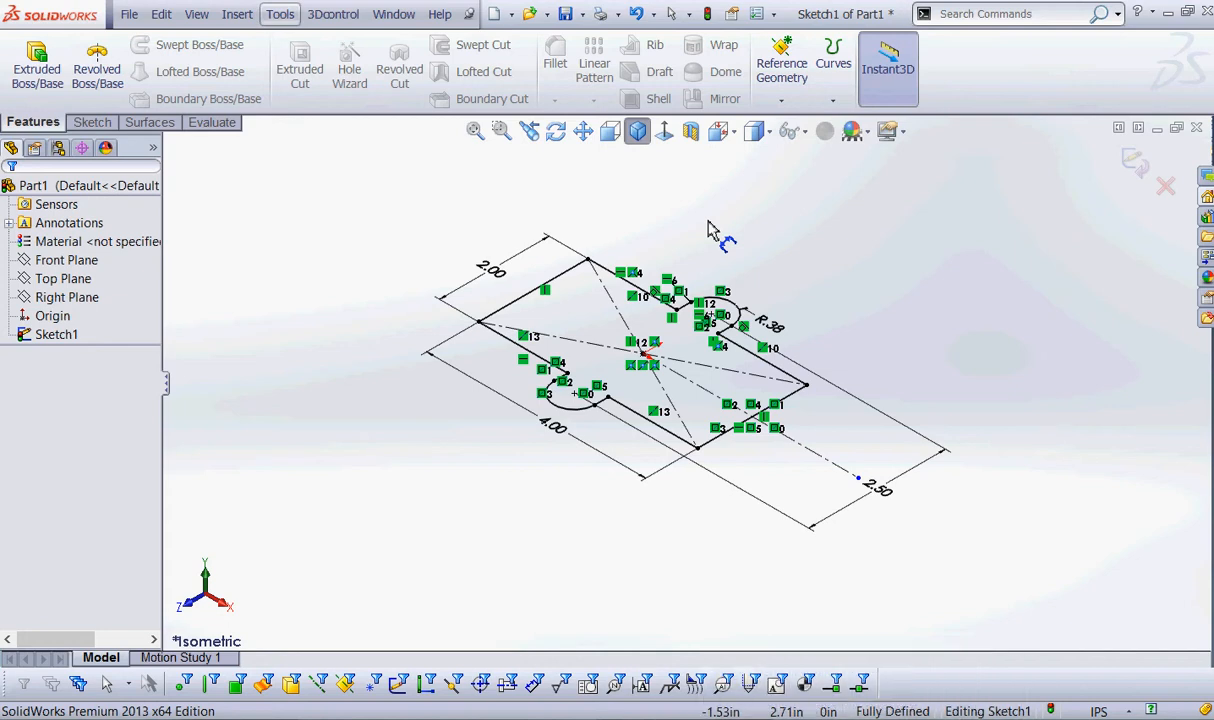
left_click(37, 65)
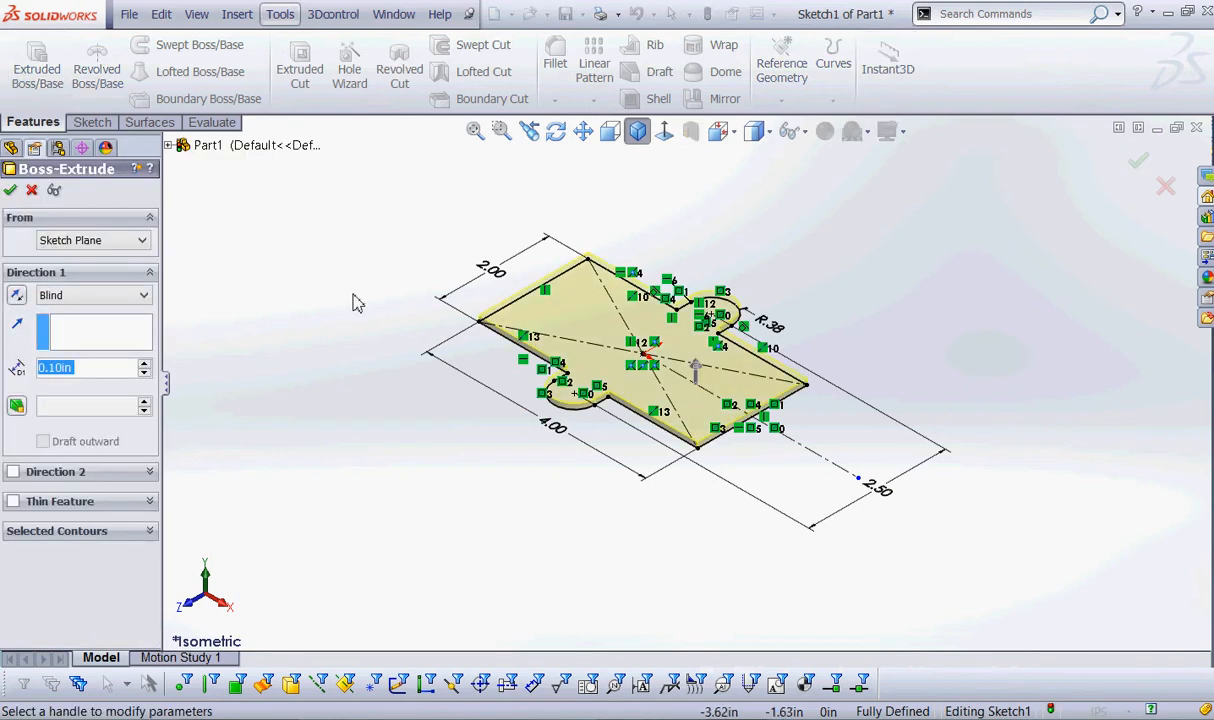
left_click(17, 297)
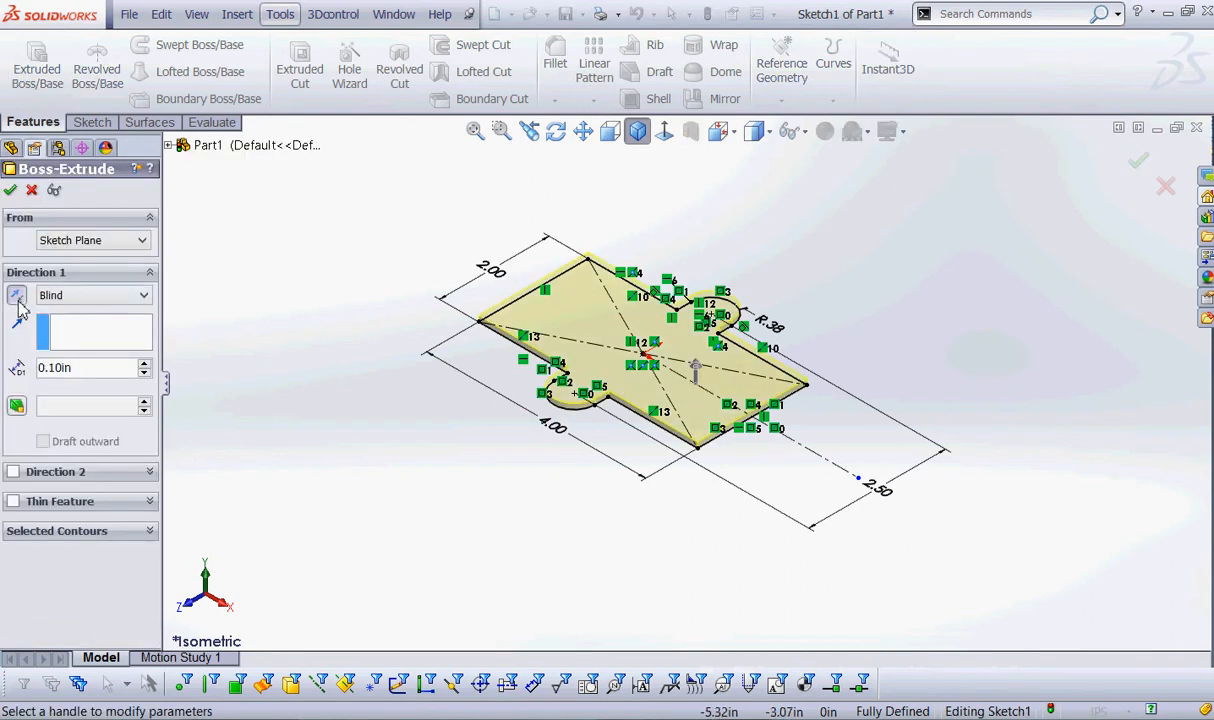
double_click(79, 367)
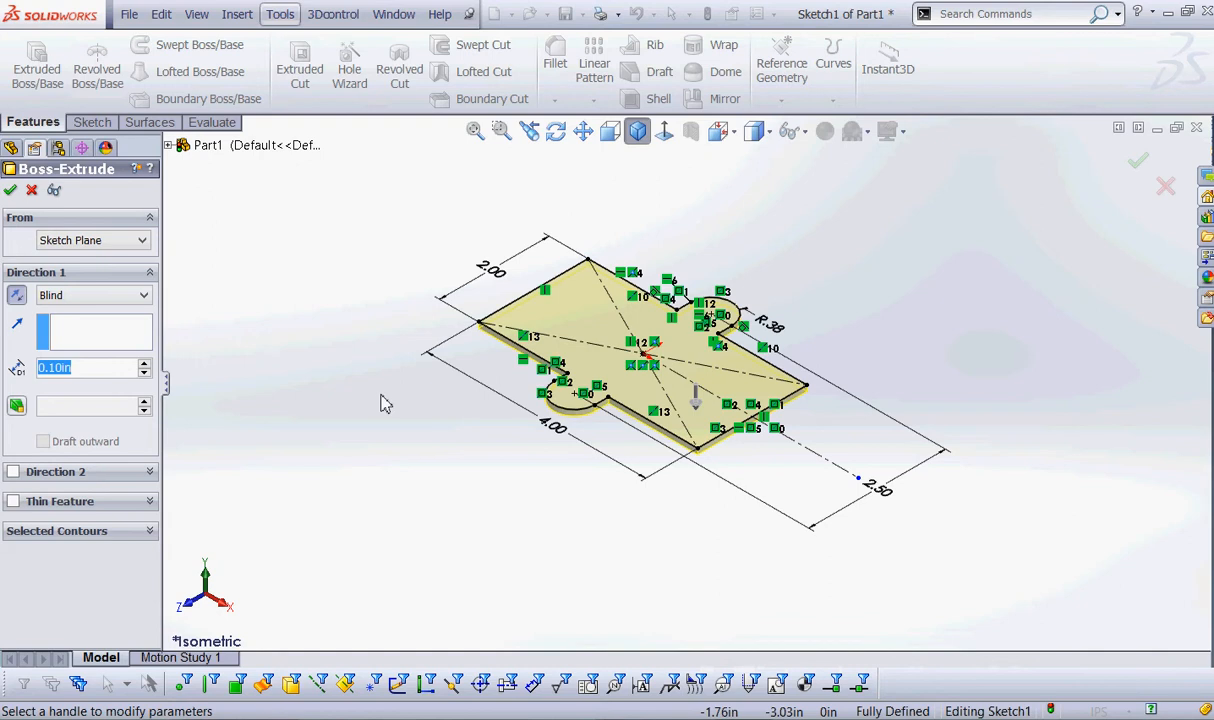
type(".375")
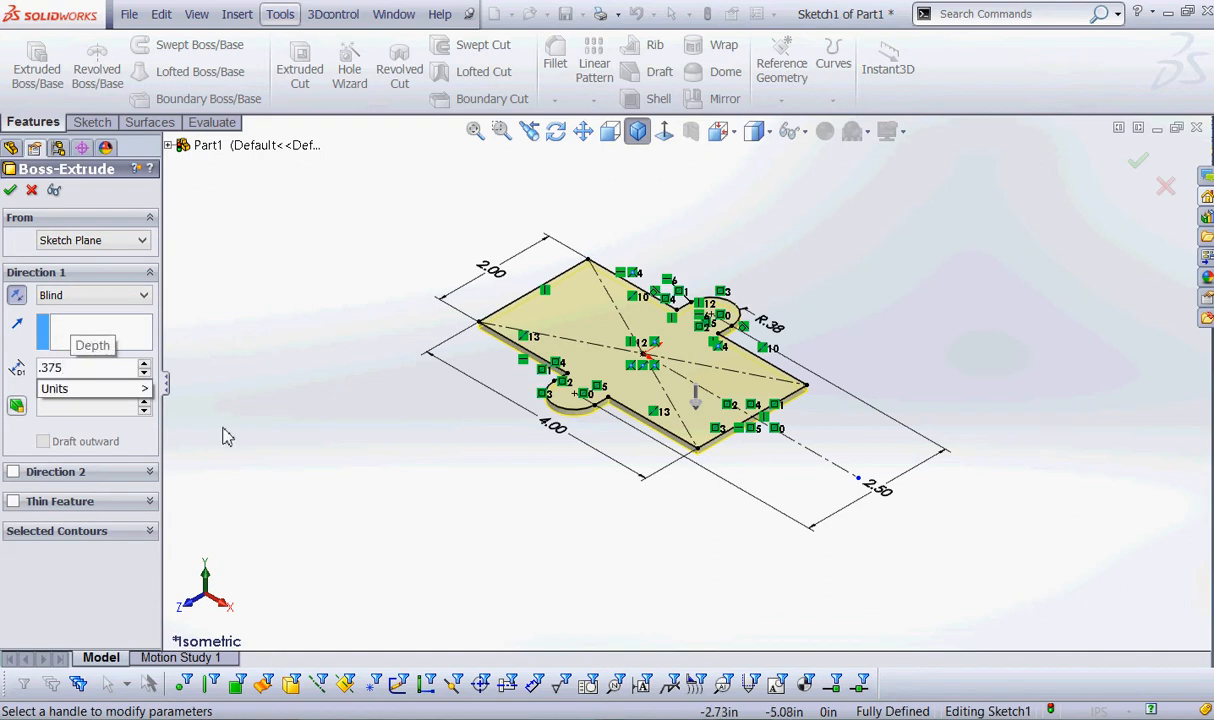
key("Return")
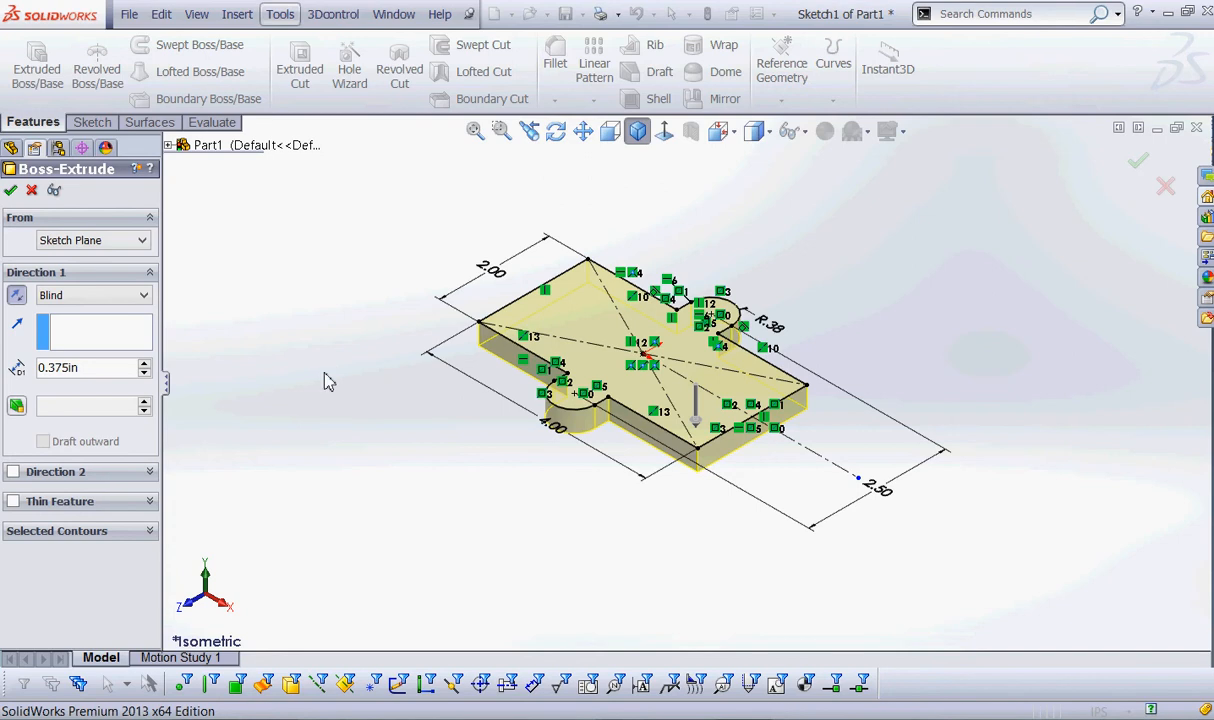
key("Return")
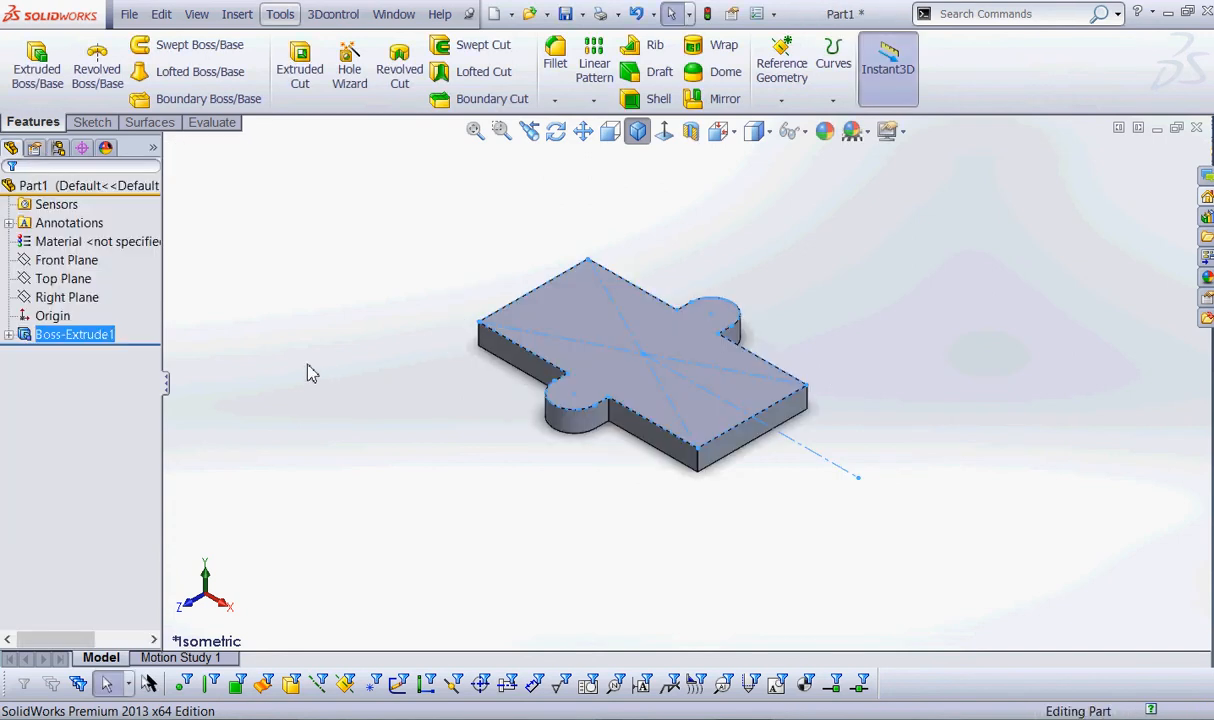
- Fillet the four vertical outer corner edges of the plate with a constant radius of 0.31 in
left_click(563, 55)
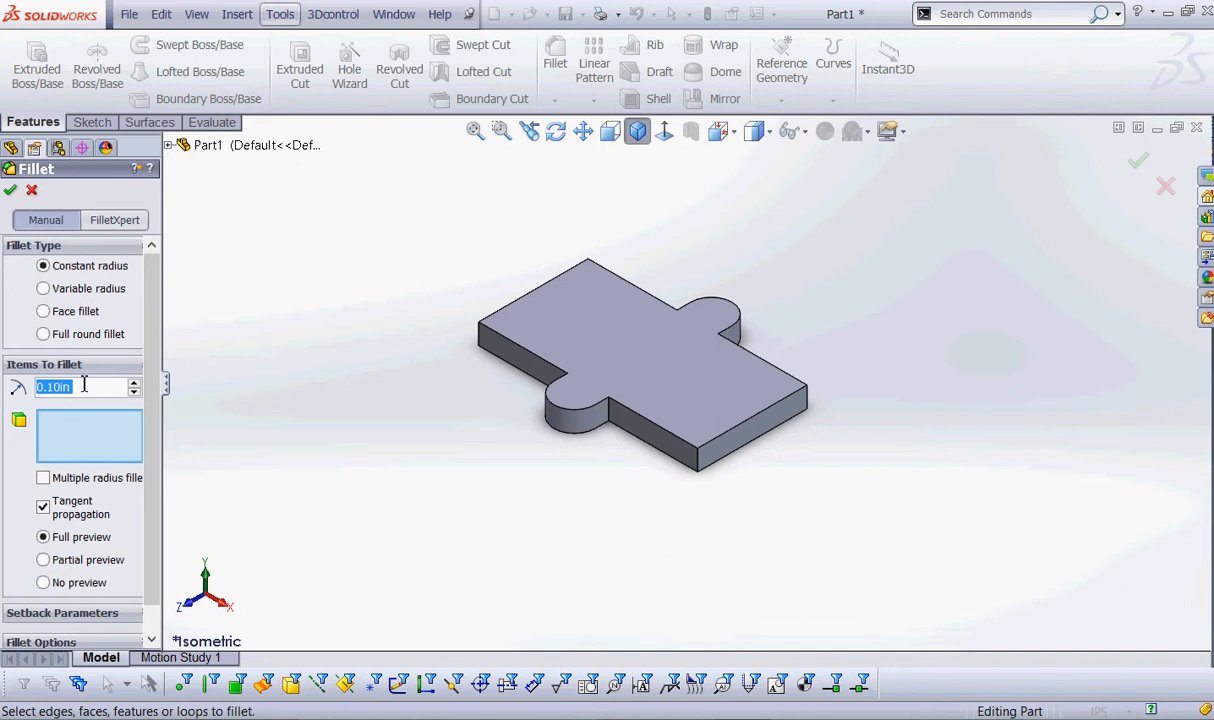
type(".31")
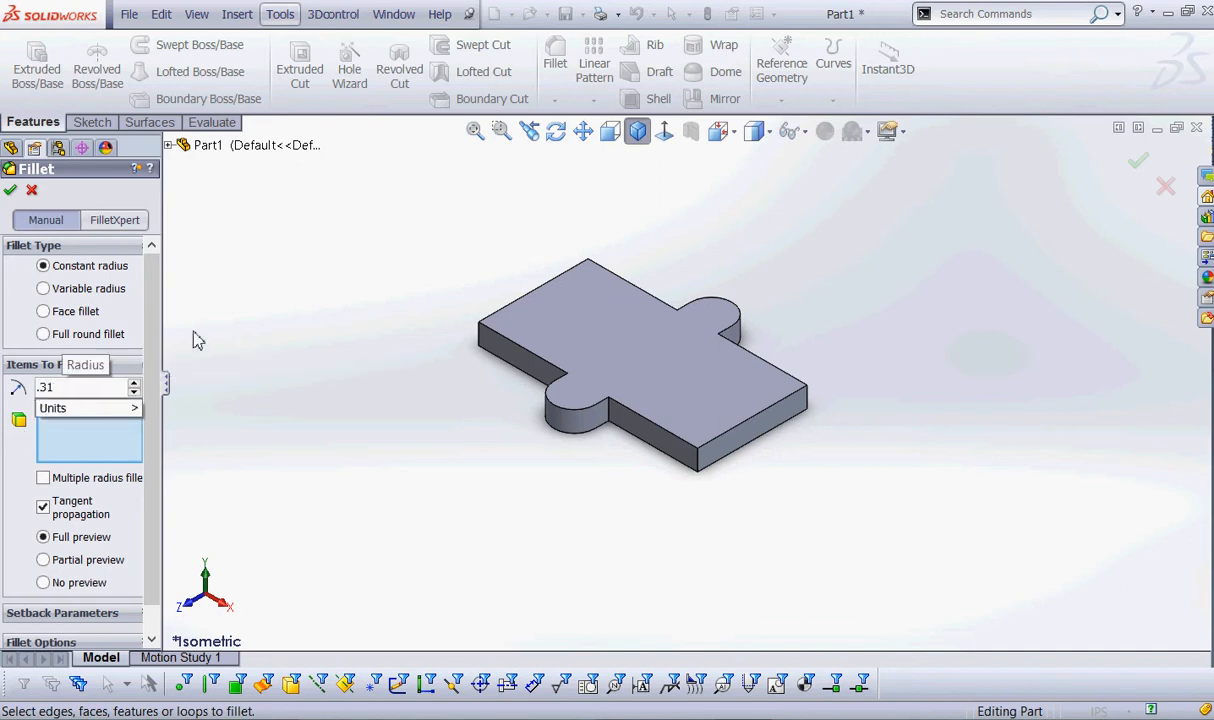
key("Return")
left_click(479, 335)
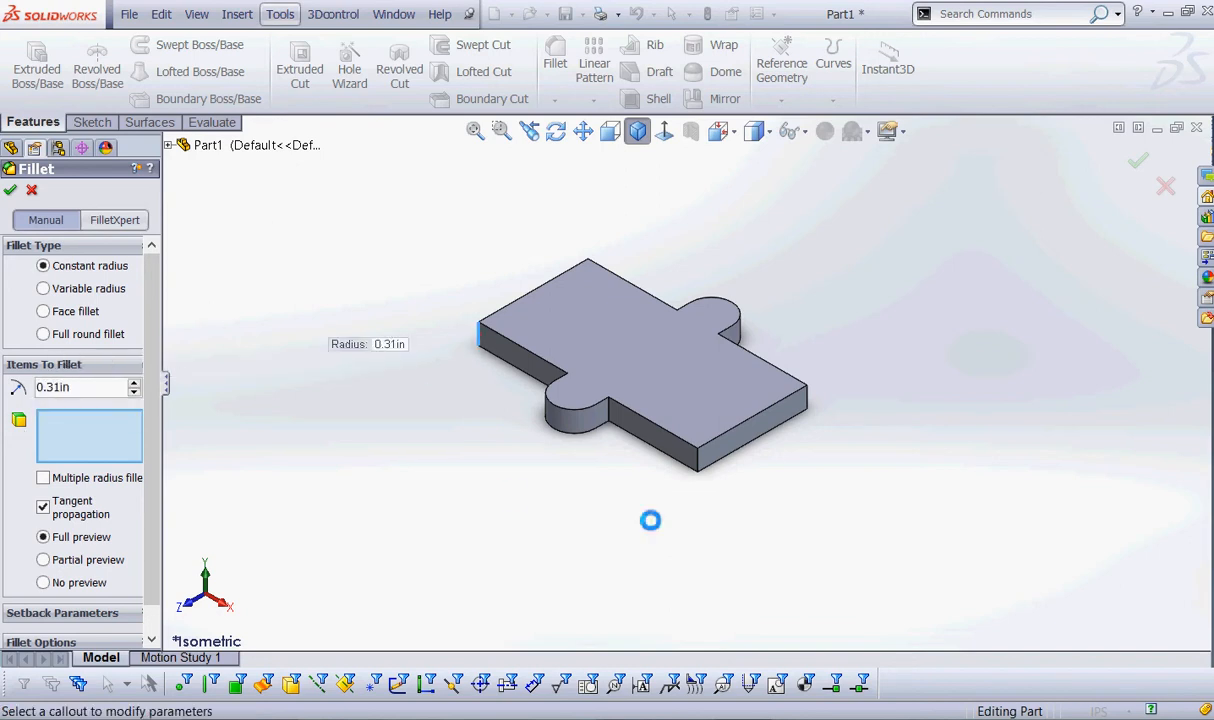
left_click(702, 468)
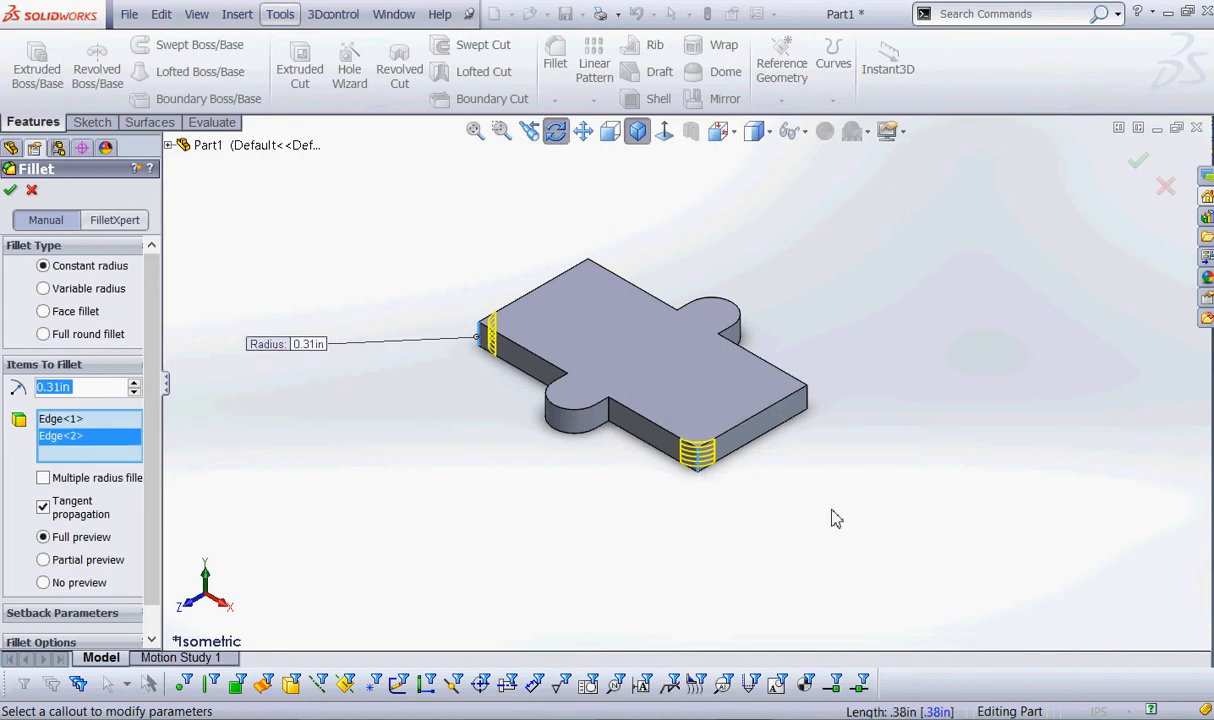
middle_click_drag(832, 518, 618, 428)
left_click(618, 433)
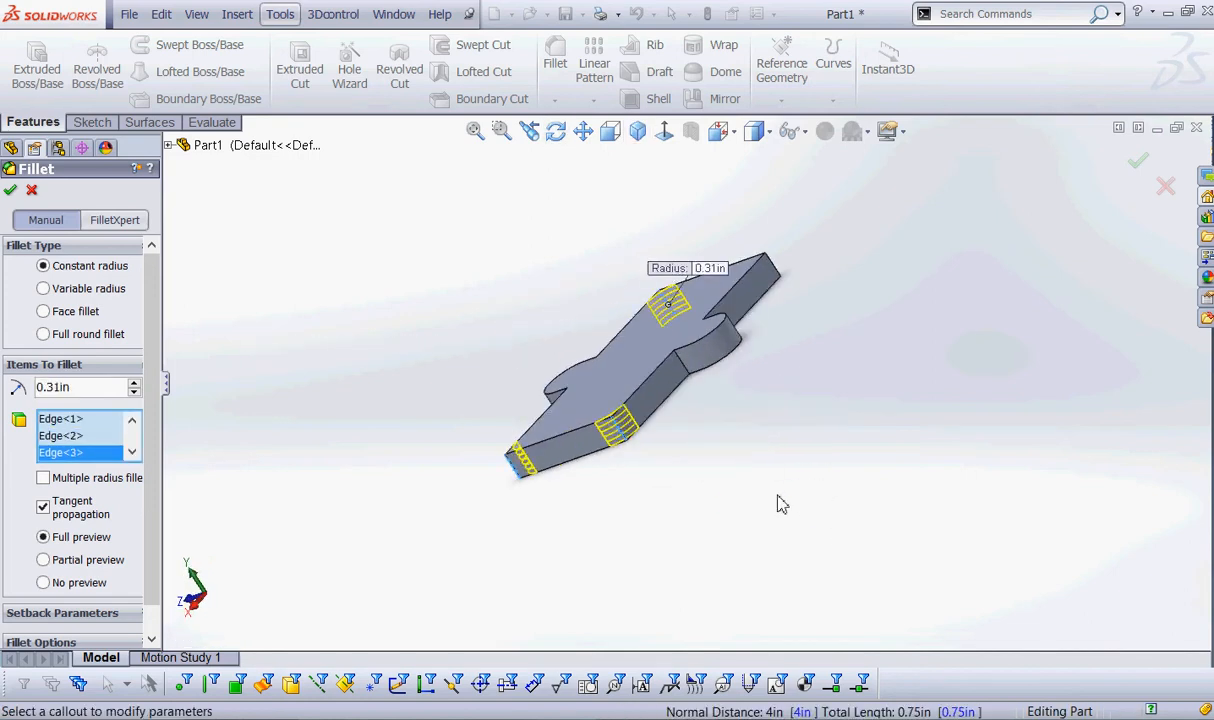
mouse_move(777, 503)
middle_mouse_down()
mouse_move(741, 616)
mouse_move(778, 514)
middle_mouse_up()
left_click(797, 308)
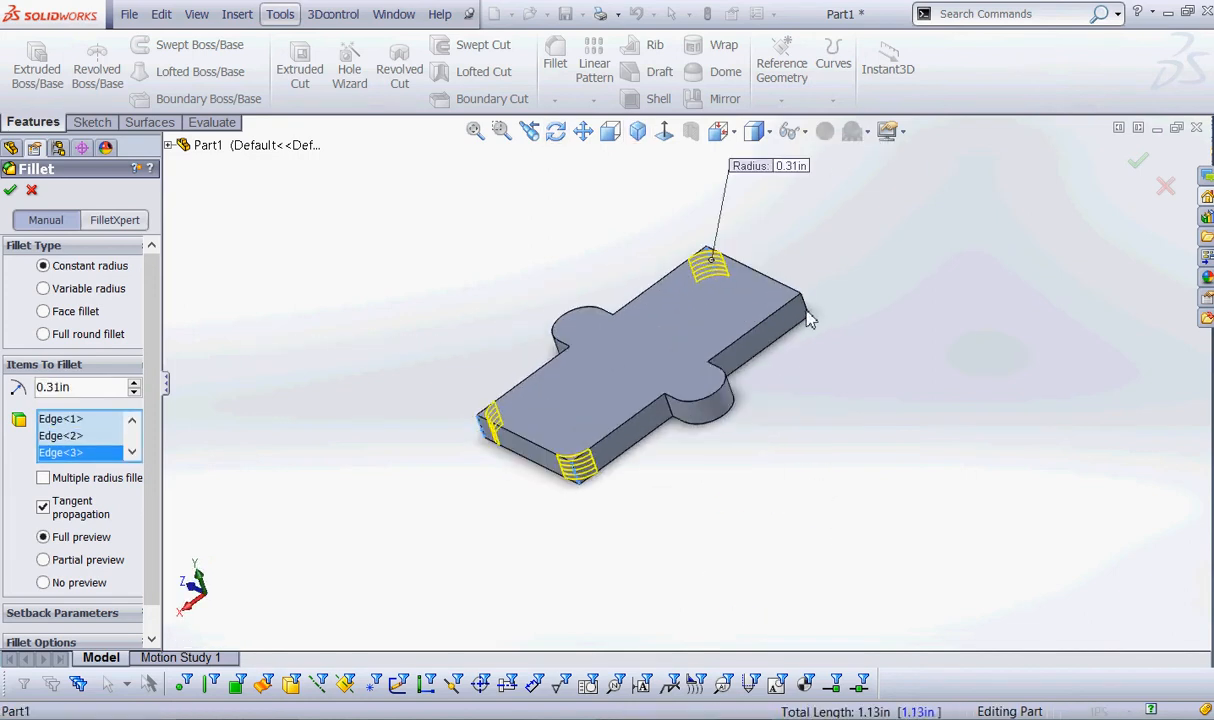
left_click(10, 190)
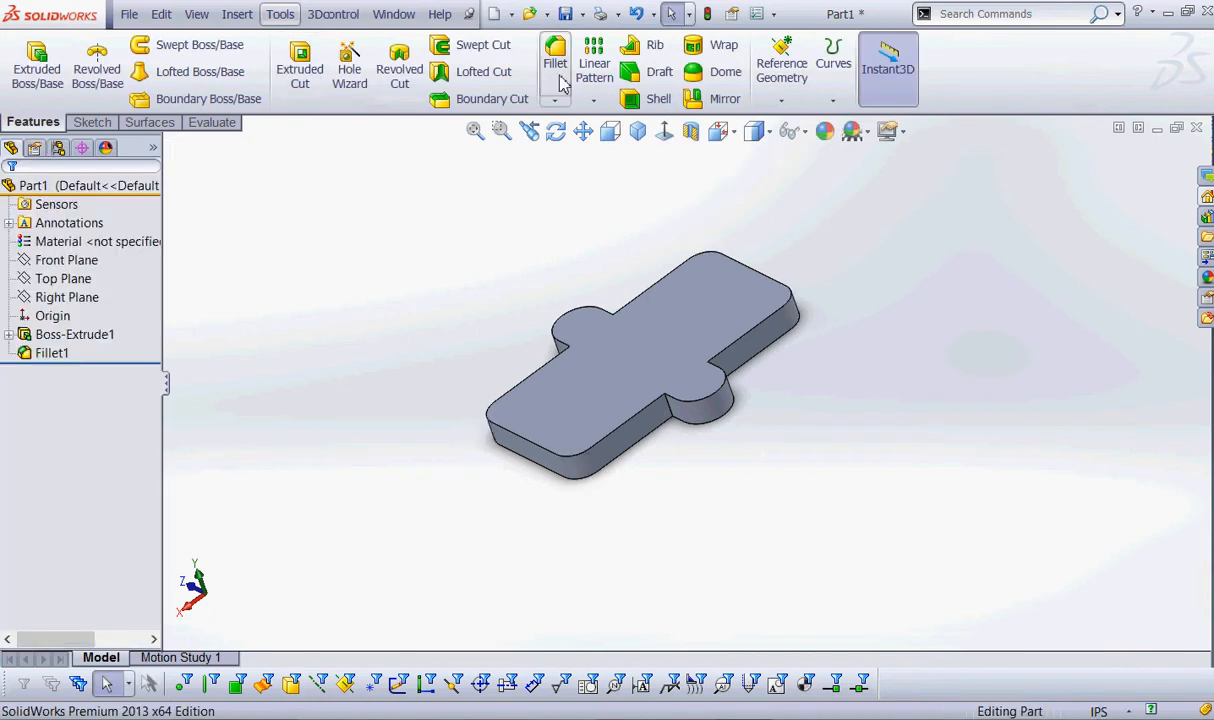
- Start a 0.25 in constant-radius fillet on the two vertical edges where one rounded tab meets the plate
type(".25")
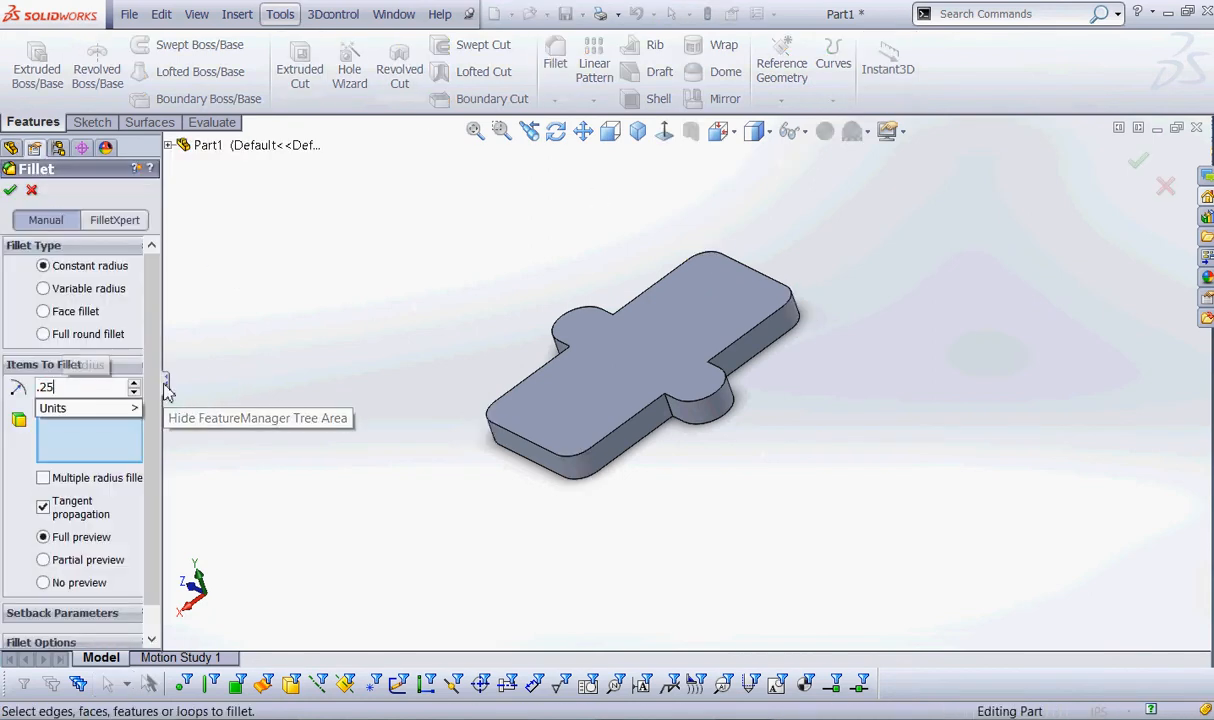
key("Return")
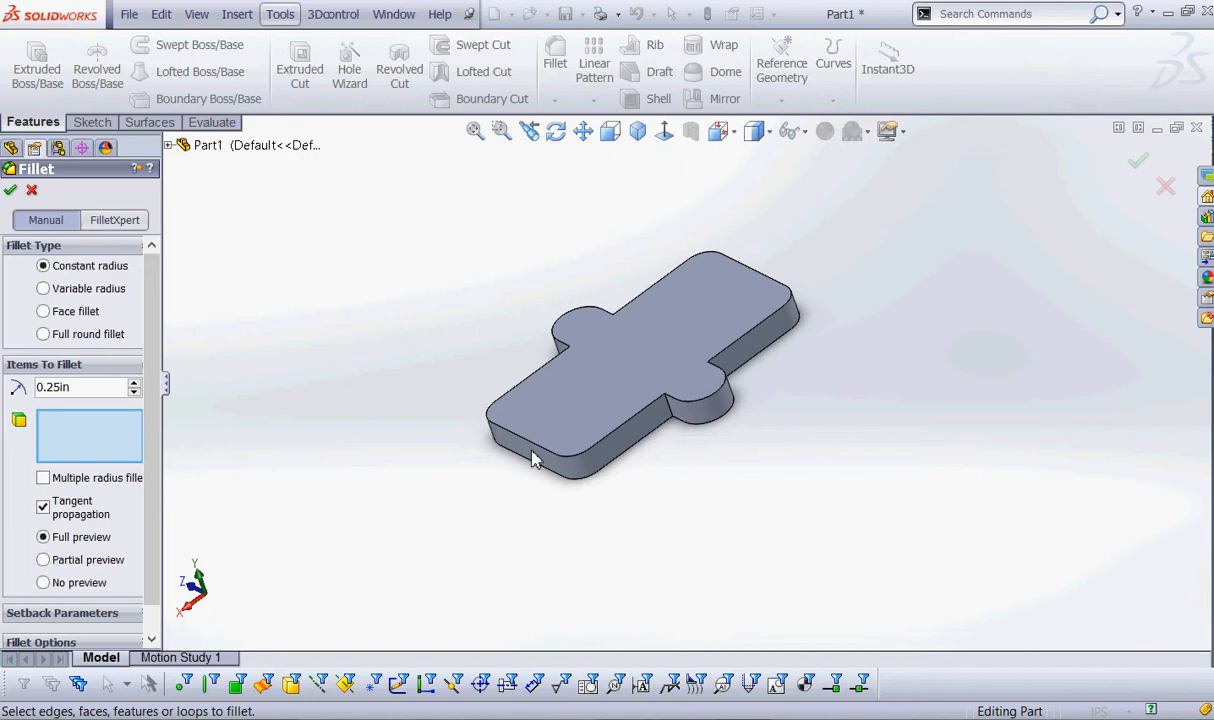
left_click(662, 418)
right_click(60, 420)
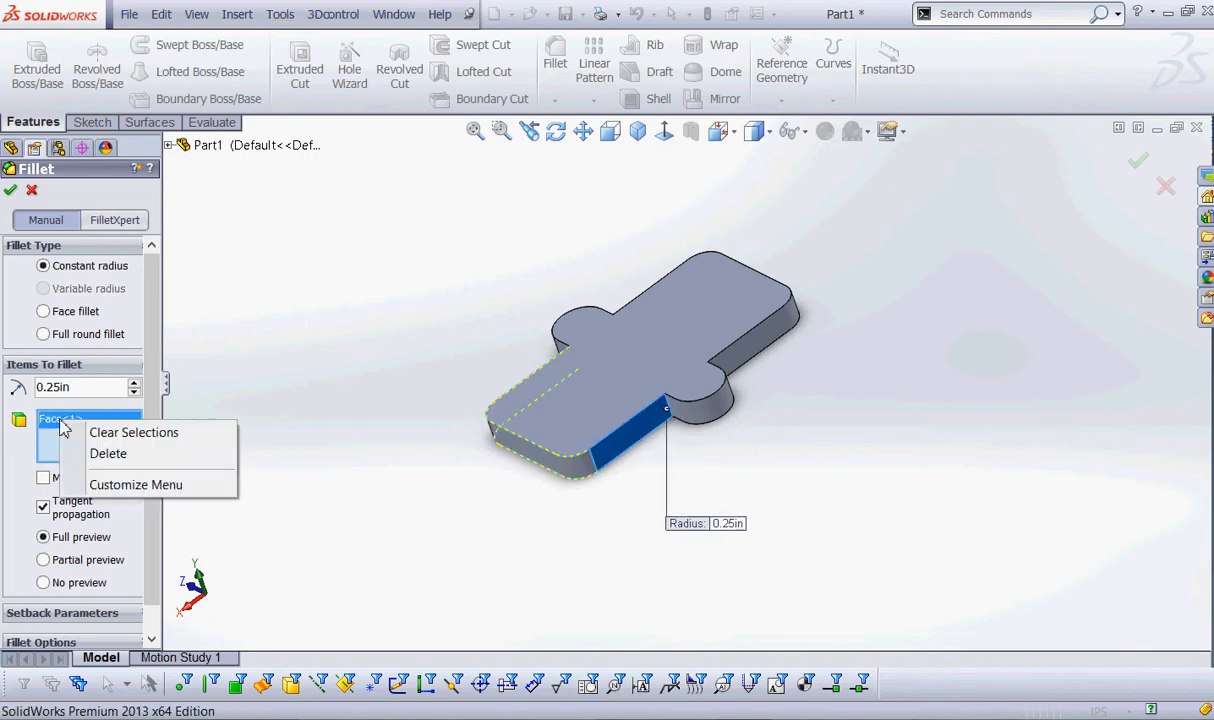
left_click(96, 437)
left_click(666, 410)
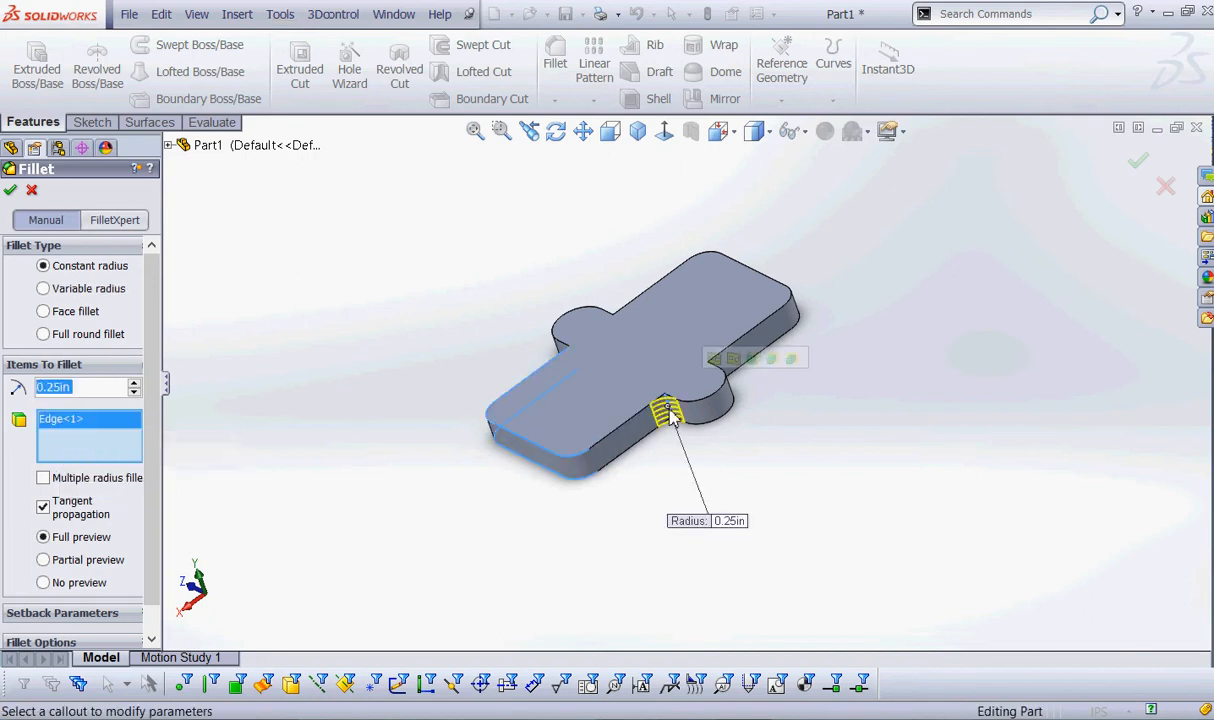
middle_click_drag(660, 522, 618, 537)
scroll(620, 425, "down", 4)
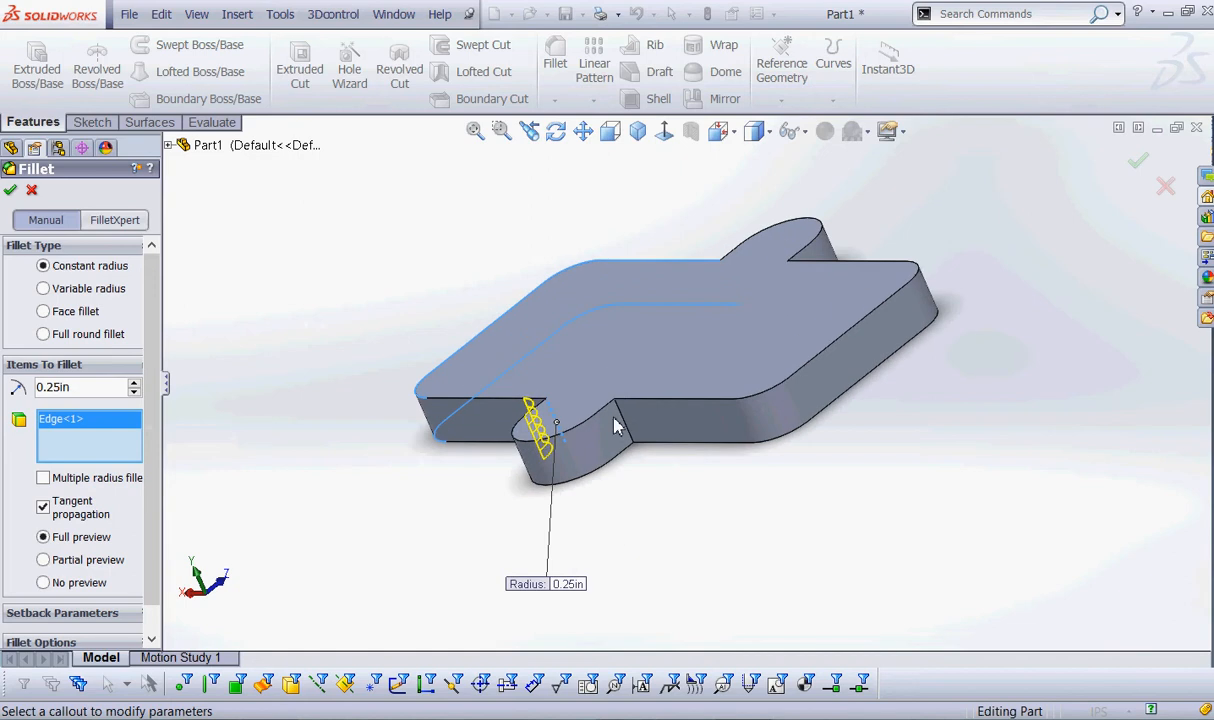
left_click(622, 420)
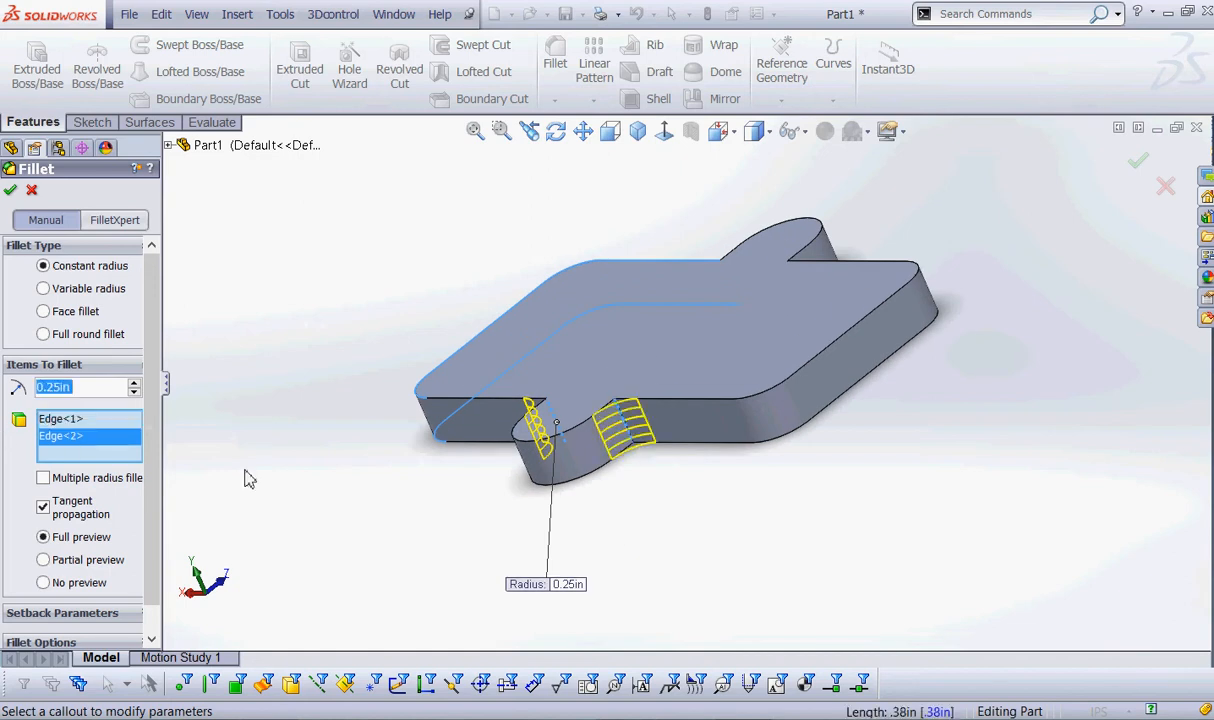
- Add the opposite tab's two vertical junction edges to the 0.25 in fillet and apply it
scroll(827, 489, "up", 3)
middle_click_drag(827, 489, 710, 425)
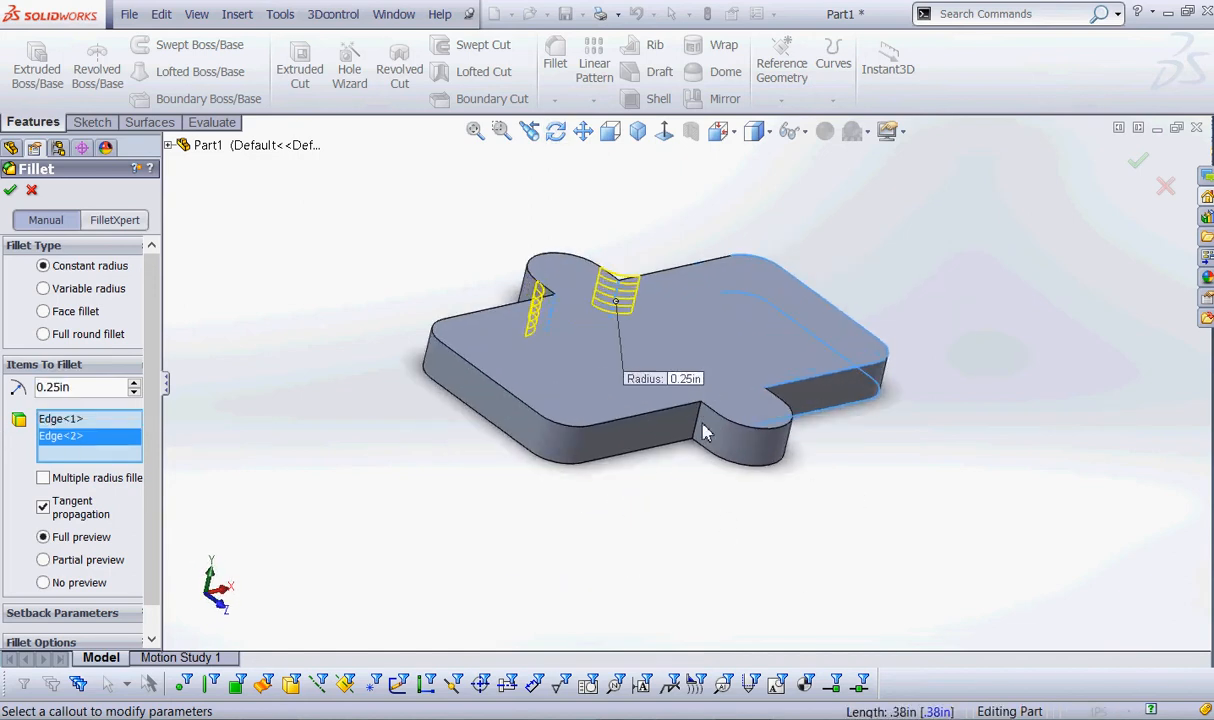
left_click(700, 426)
middle_click_drag(710, 523, 572, 507)
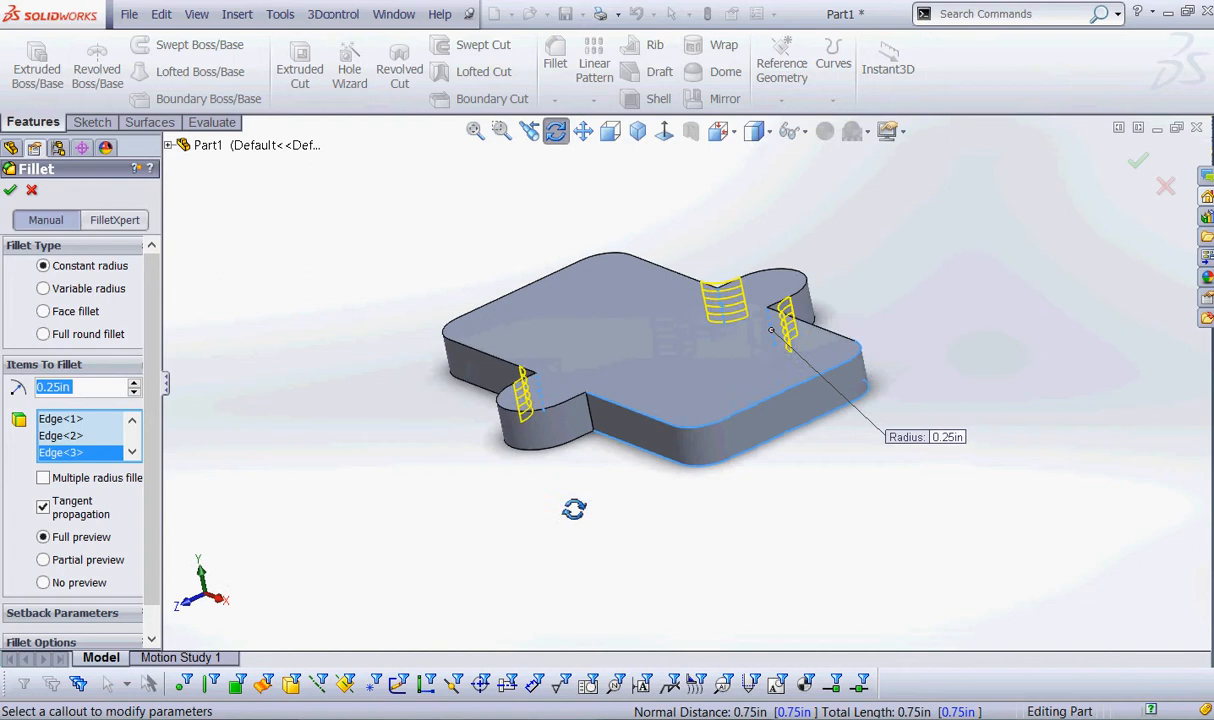
scroll(628, 425, "down", 3)
left_click(638, 408)
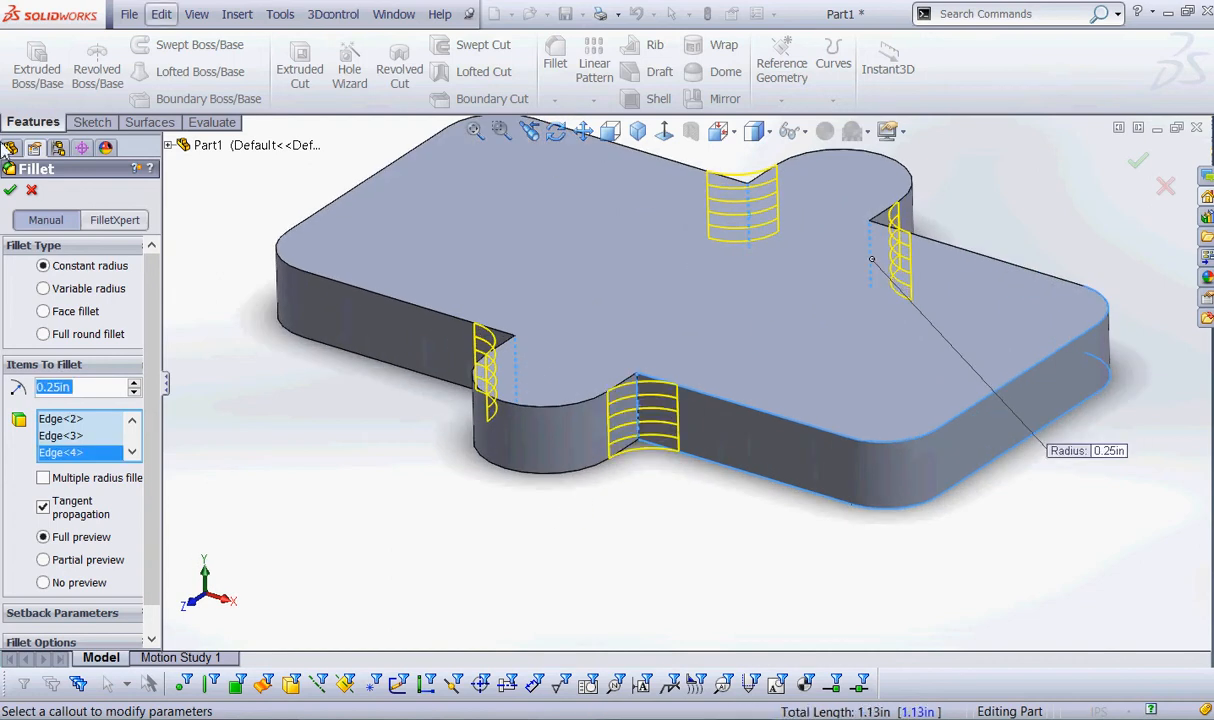
left_click(13, 191)
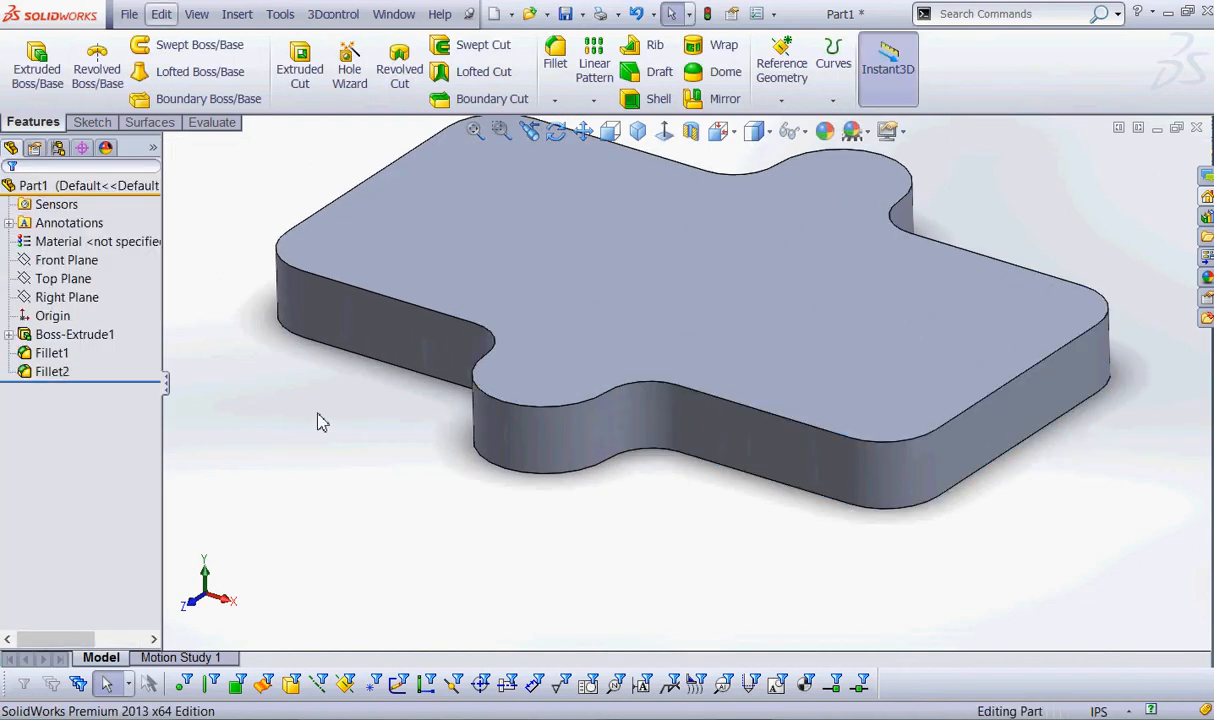
- Save the part as EX3.8 in the Spring 2014 Projects folder with the description TUBE-2
scroll(405, 405, "up", 3)
middle_click_drag(400, 405, 480, 411)
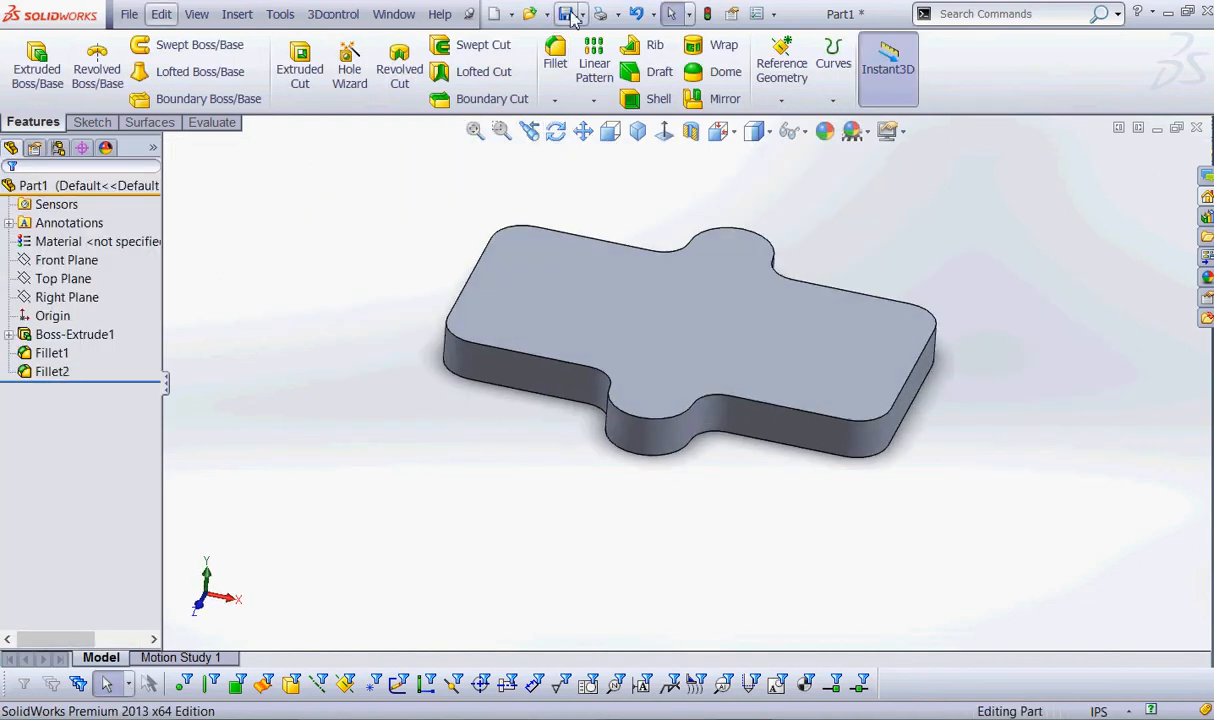
key("ctrl+s")
type("EX3.")
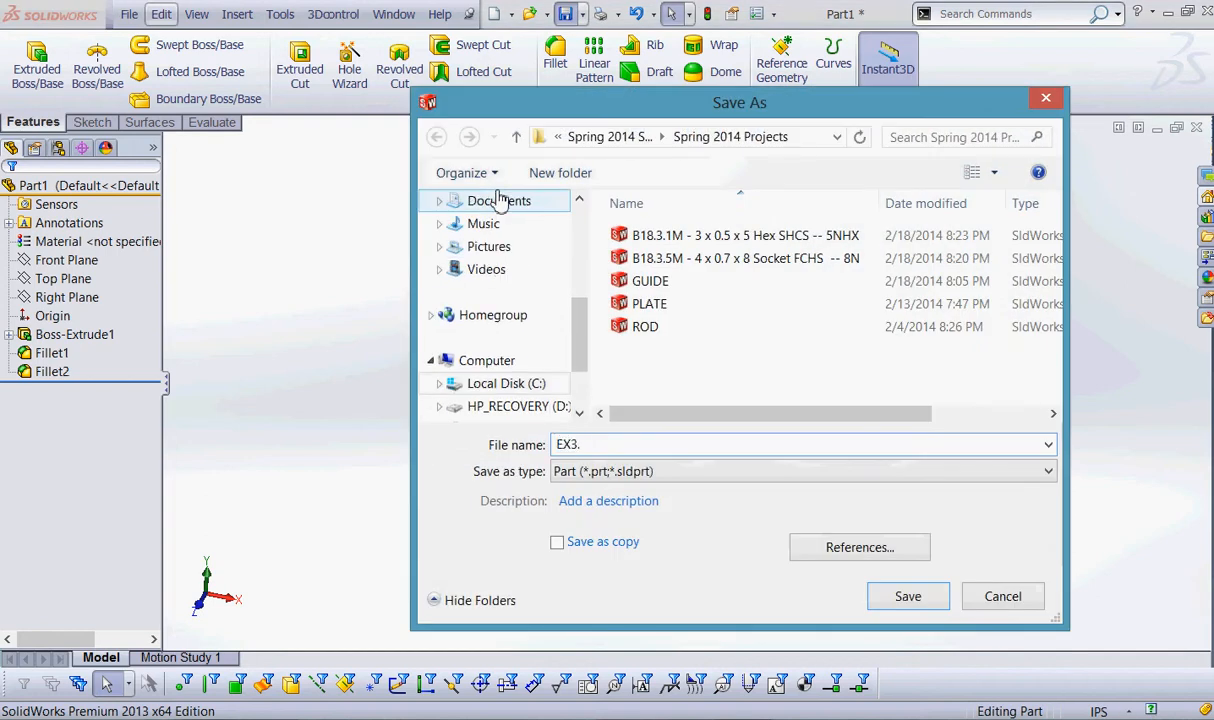
type("8")
left_click(620, 500)
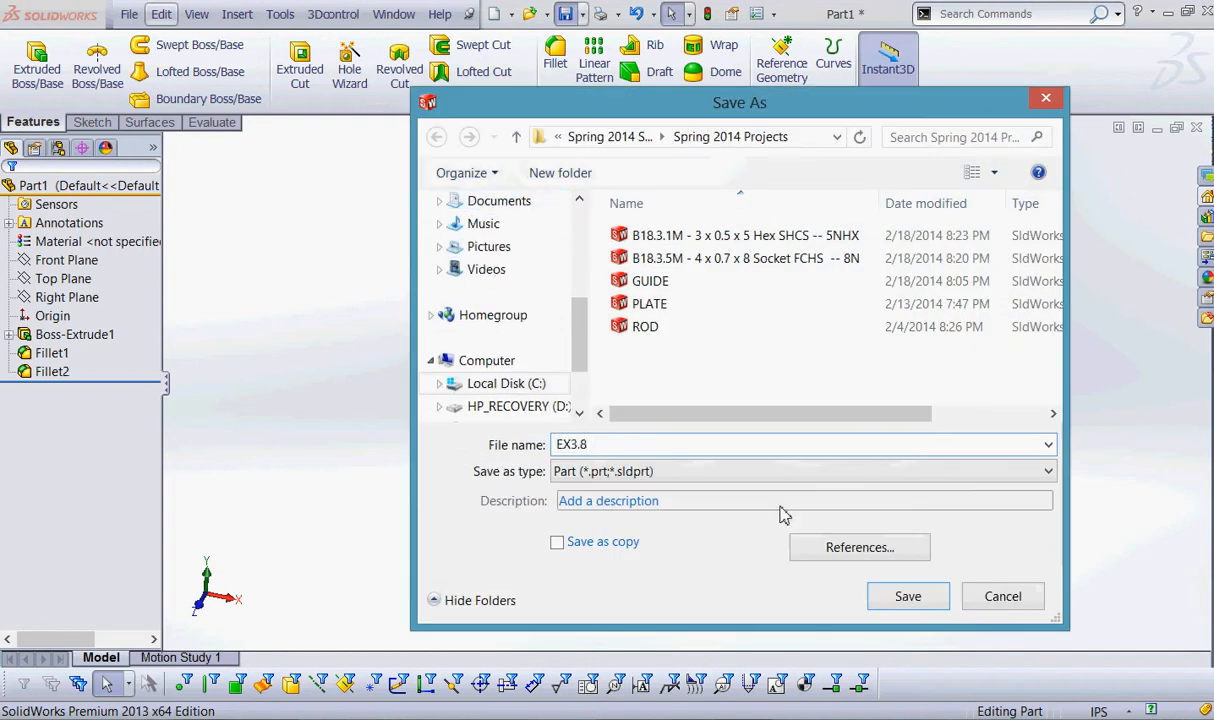
type("TUBE-2")
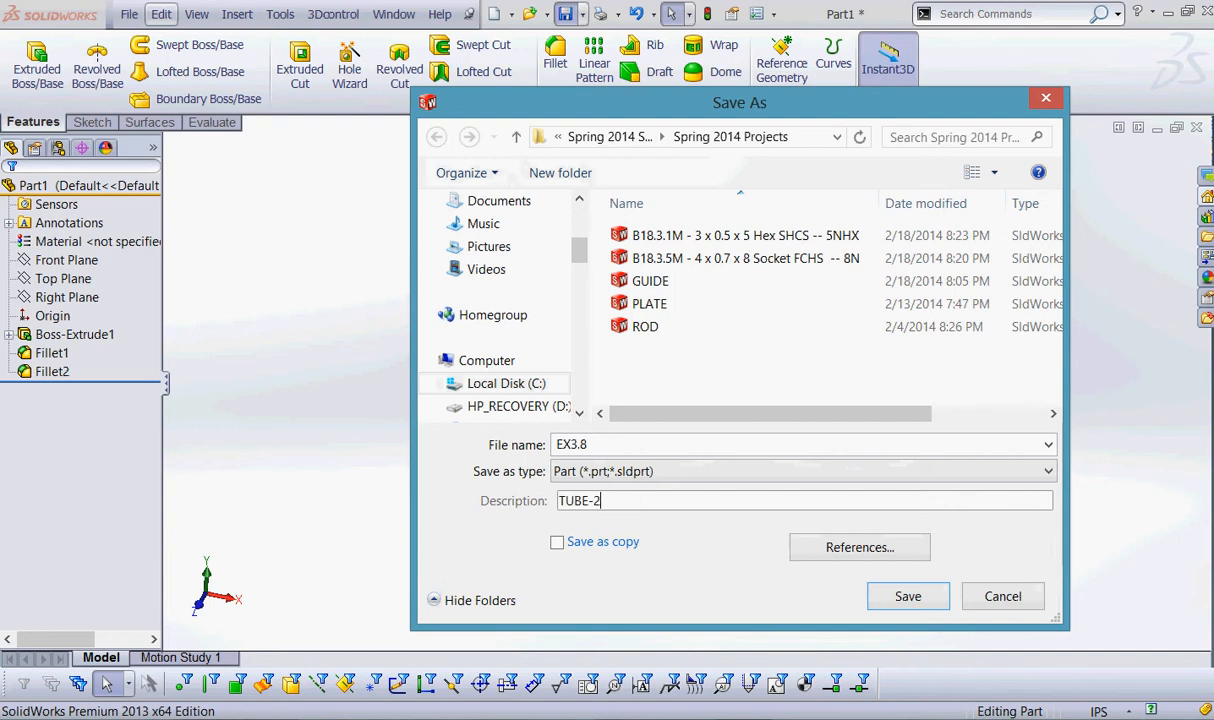
left_click(905, 597)
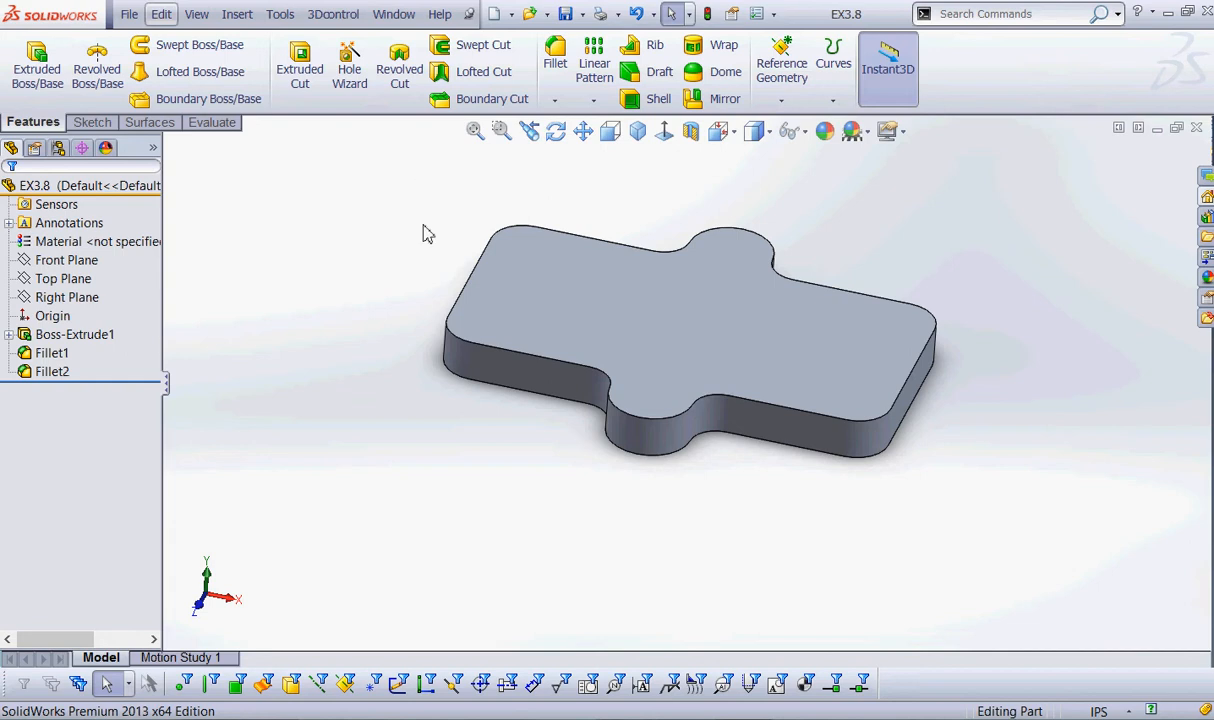
- Define a reference plane at 60 degrees to the plate's top face through the upper short edge at its +X end
left_click(780, 101)
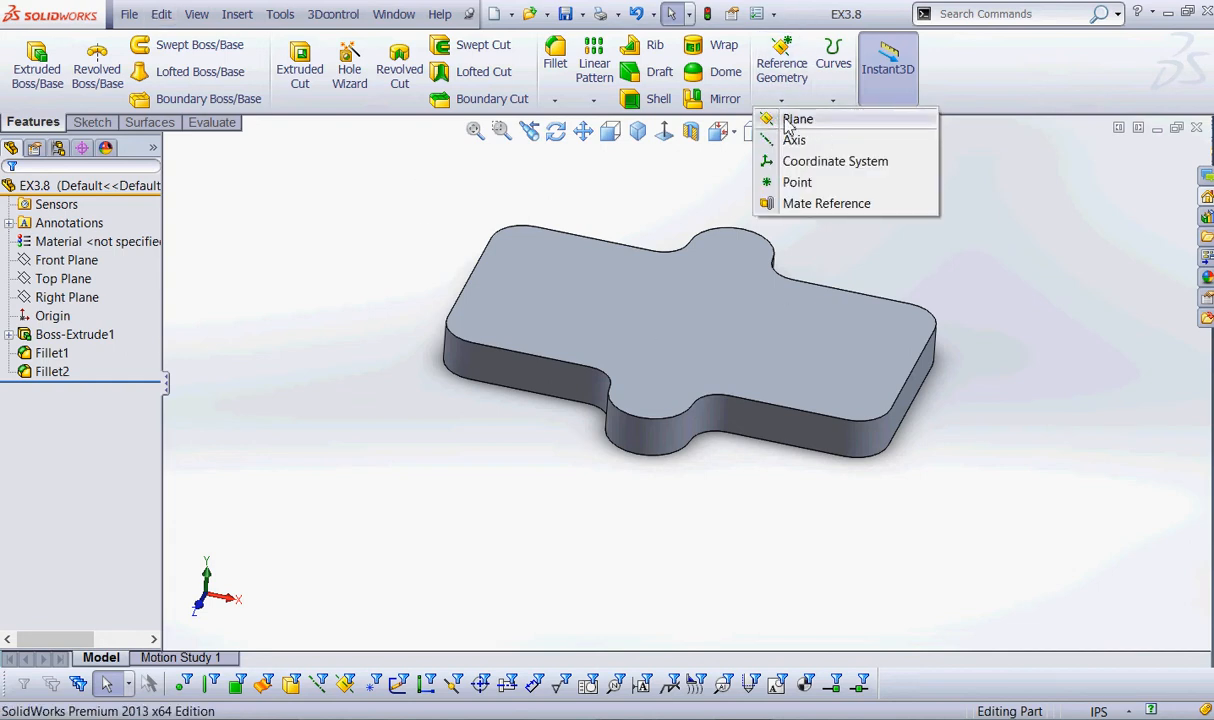
left_click(795, 119)
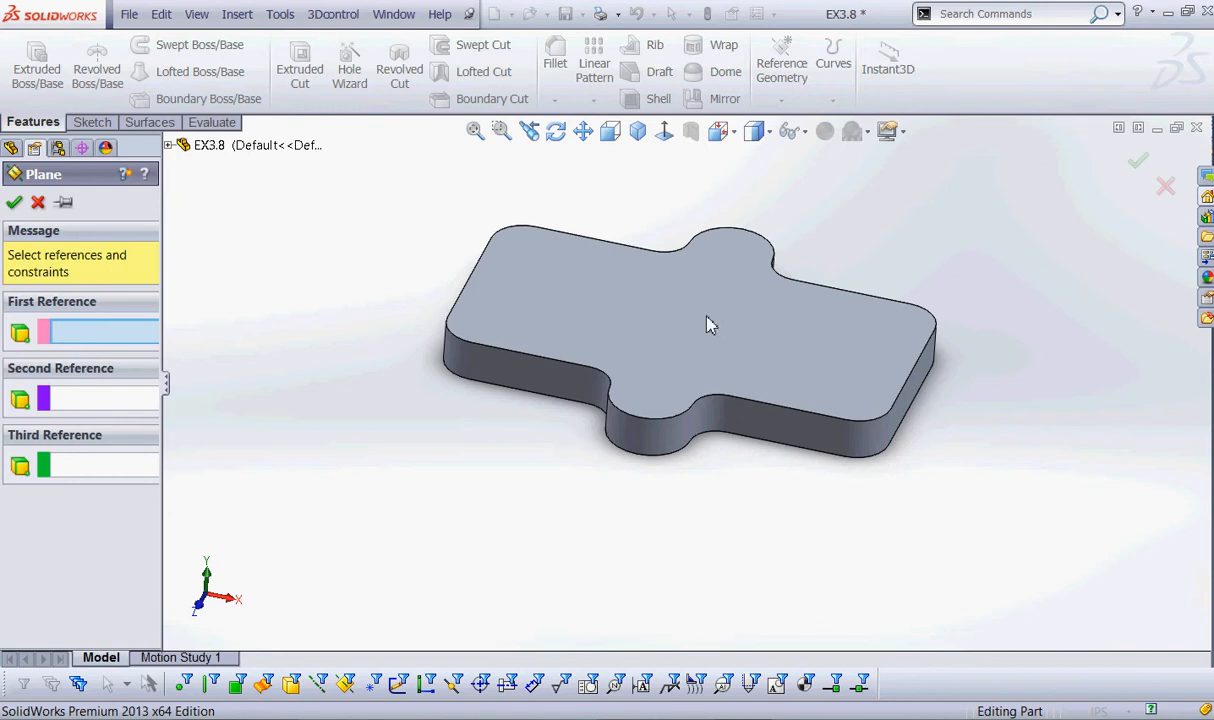
left_click(650, 303)
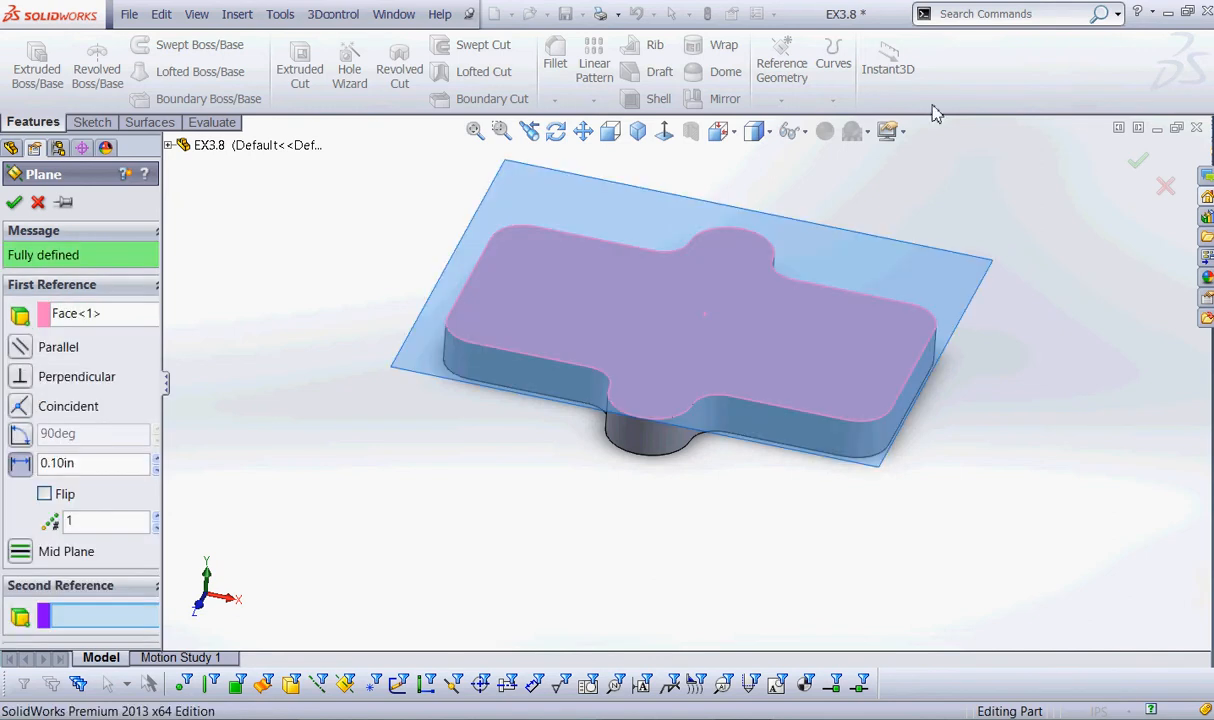
left_click(912, 383)
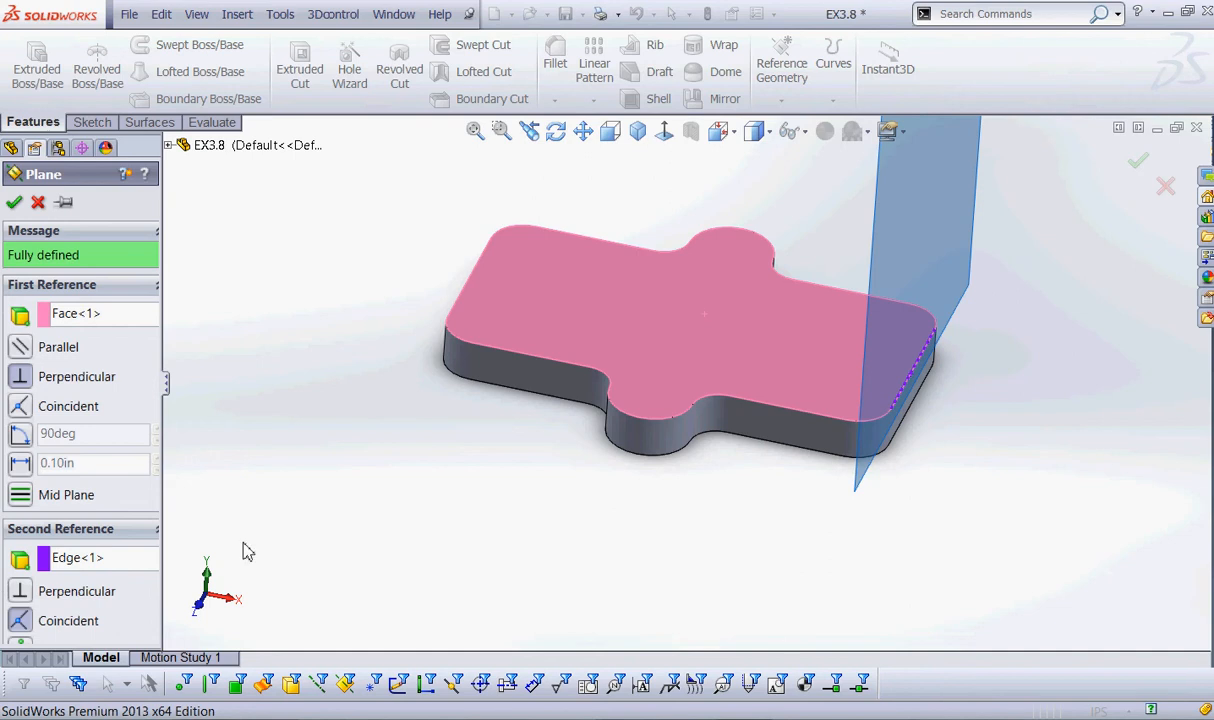
left_click(108, 436)
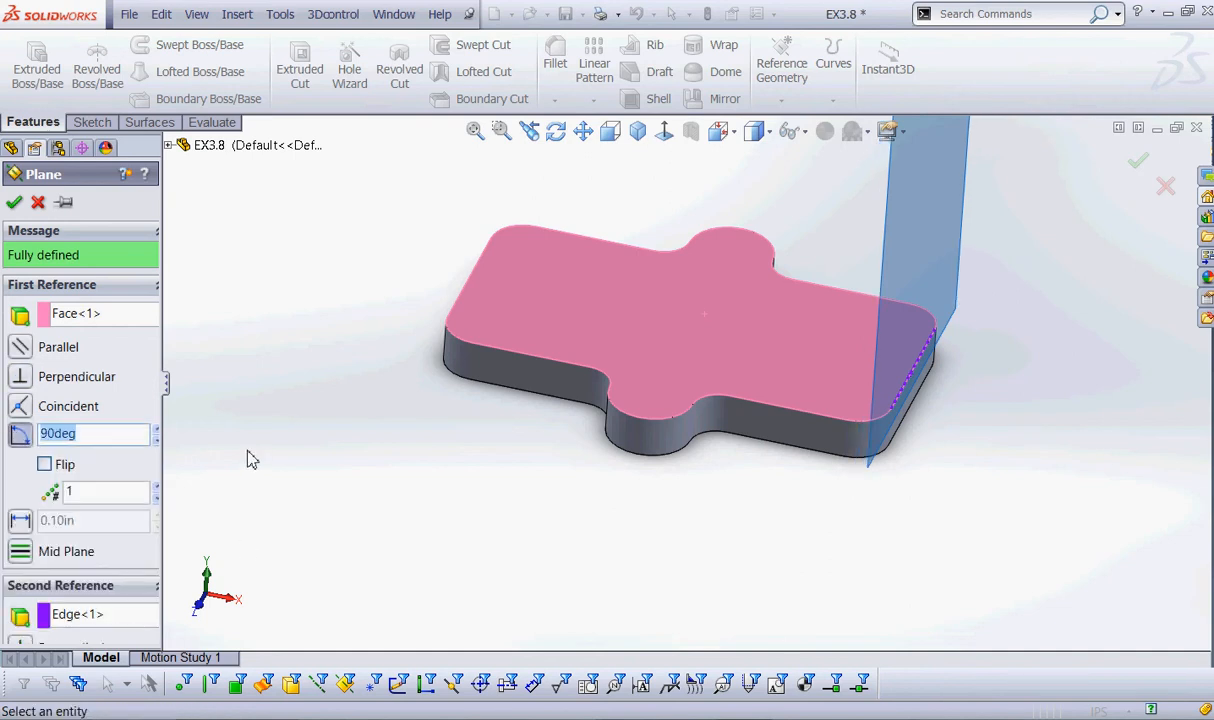
type("60")
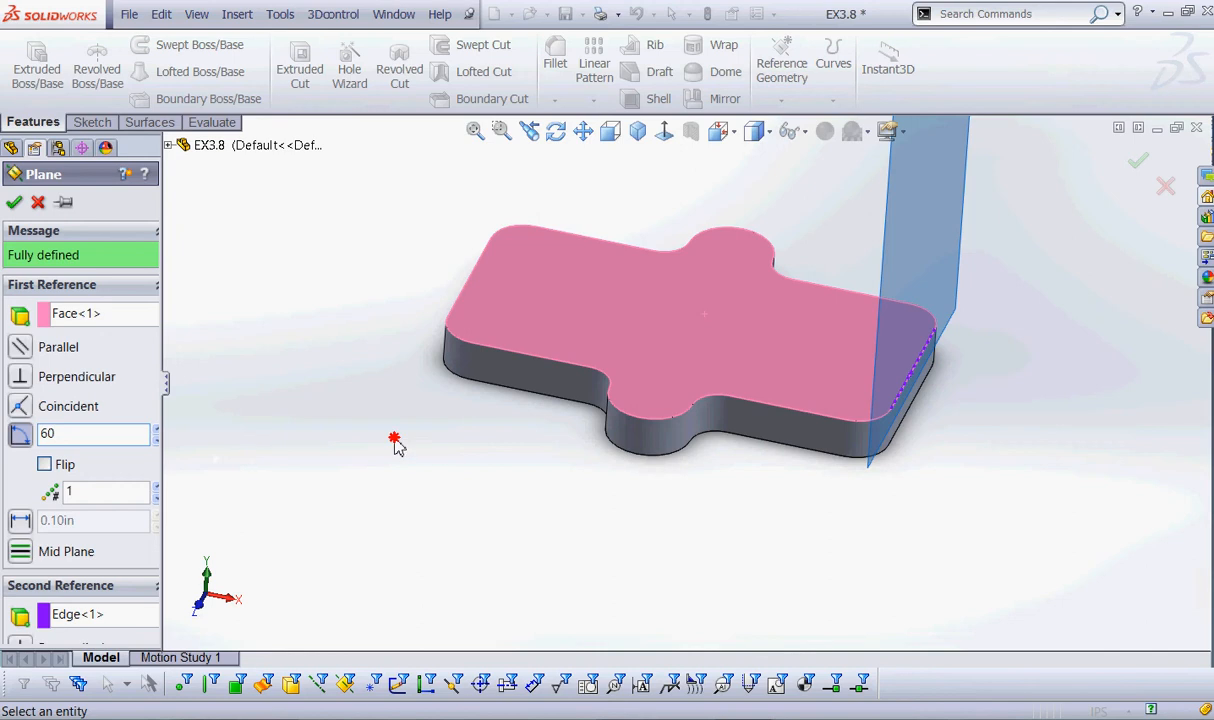
key("Return")
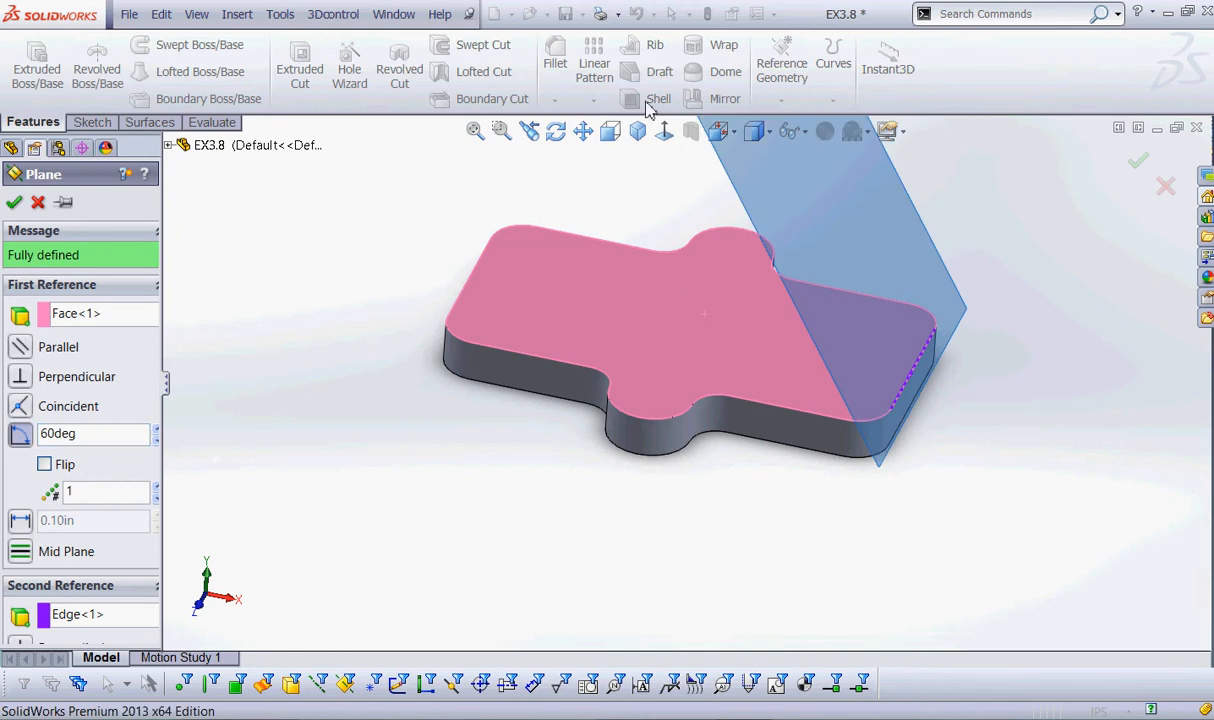
- Try a 30-degree angle for the reference plane, viewing it from the front
left_click(720, 131)
left_click(753, 214)
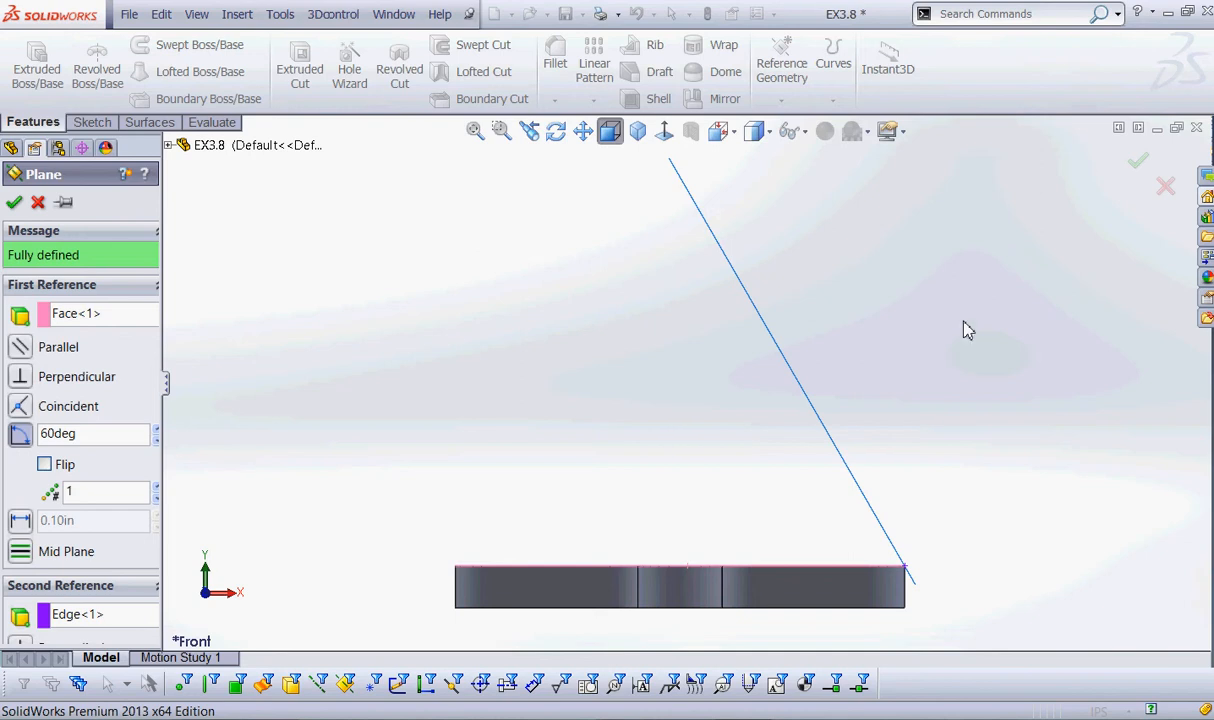
double_click(82, 433)
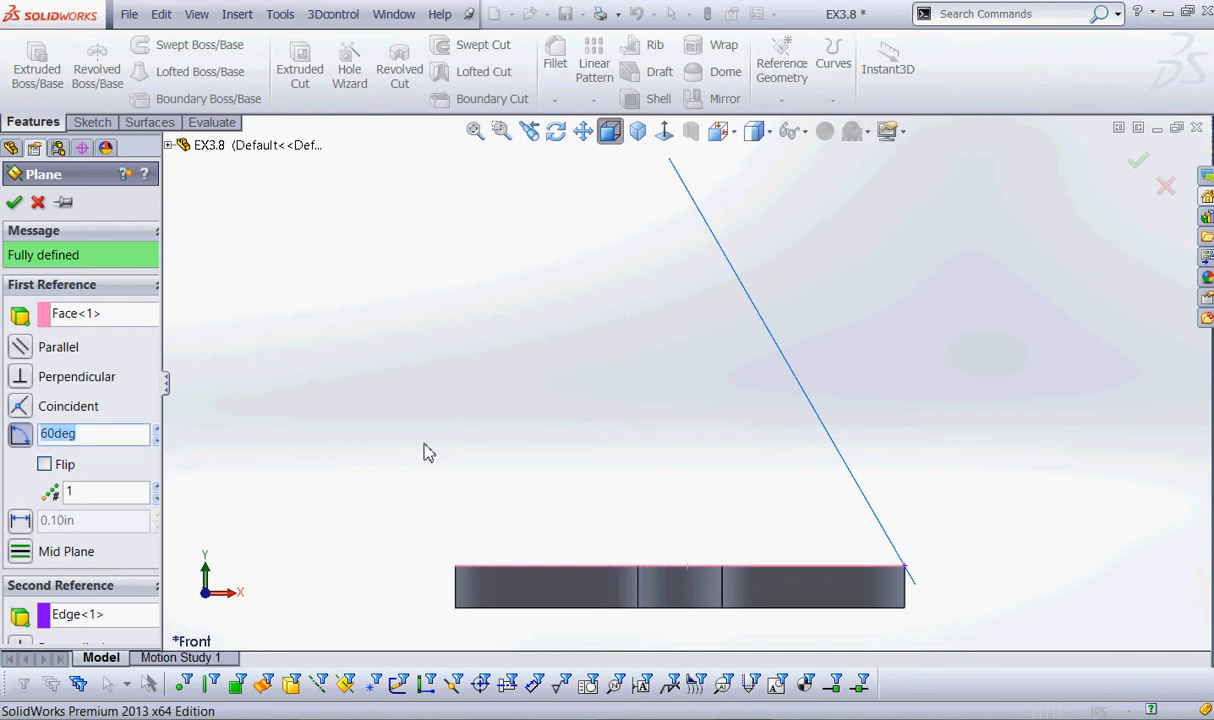
type("30")
key("Return")
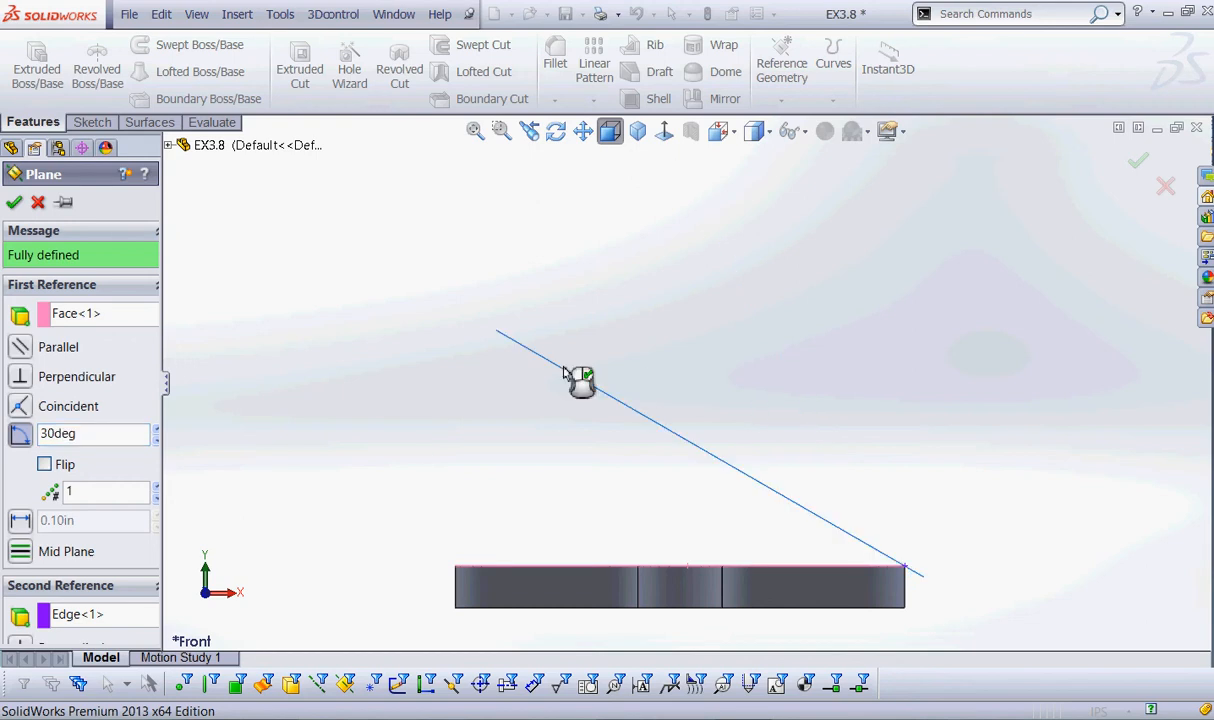
- Set the reference plane's angle to 60 degrees and create the plane
double_click(92, 437)
type("60")
key("Return")
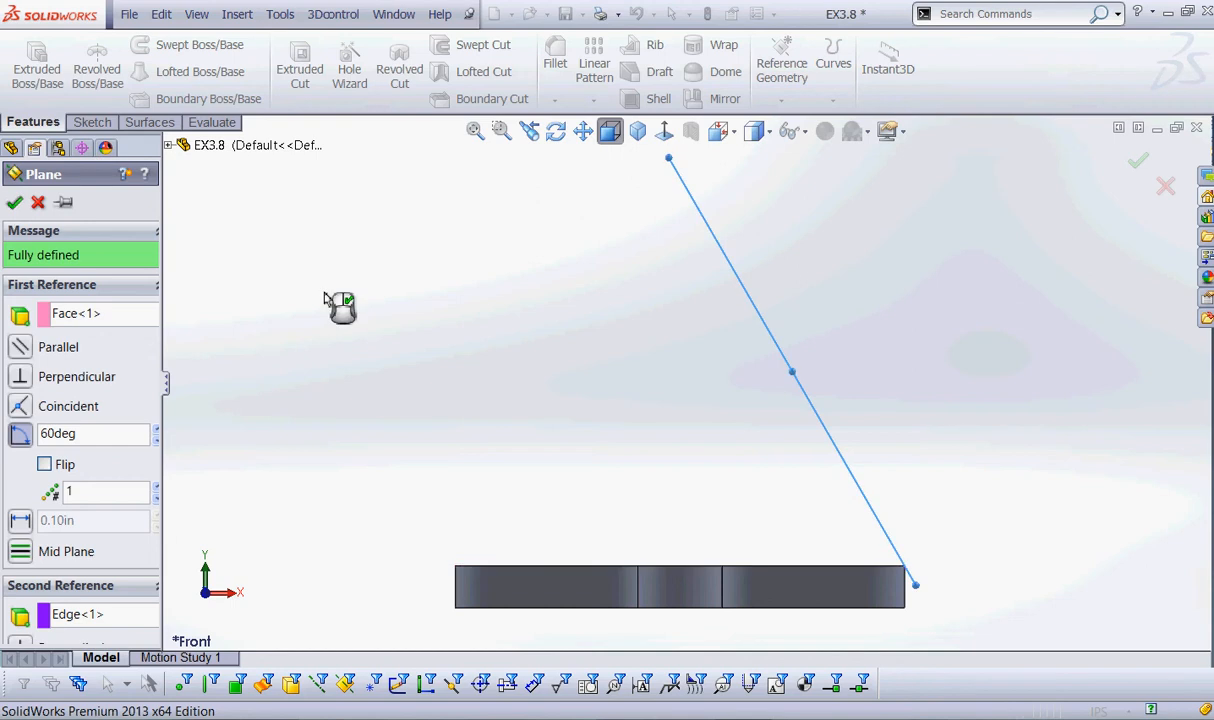
right_click(339, 306)
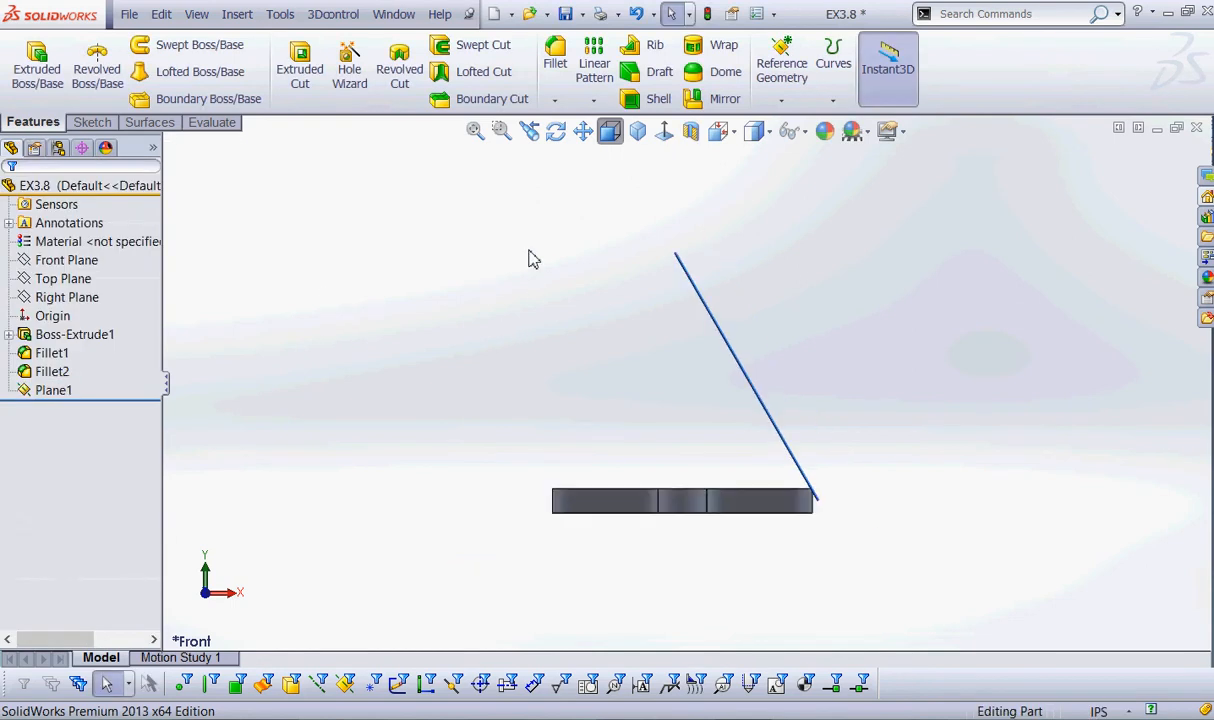
- Sketch a circle about 1.58 in in diameter on the inclined plane, centred on the origin
middle_click_drag(528, 260, 461, 322)
left_click(680, 350)
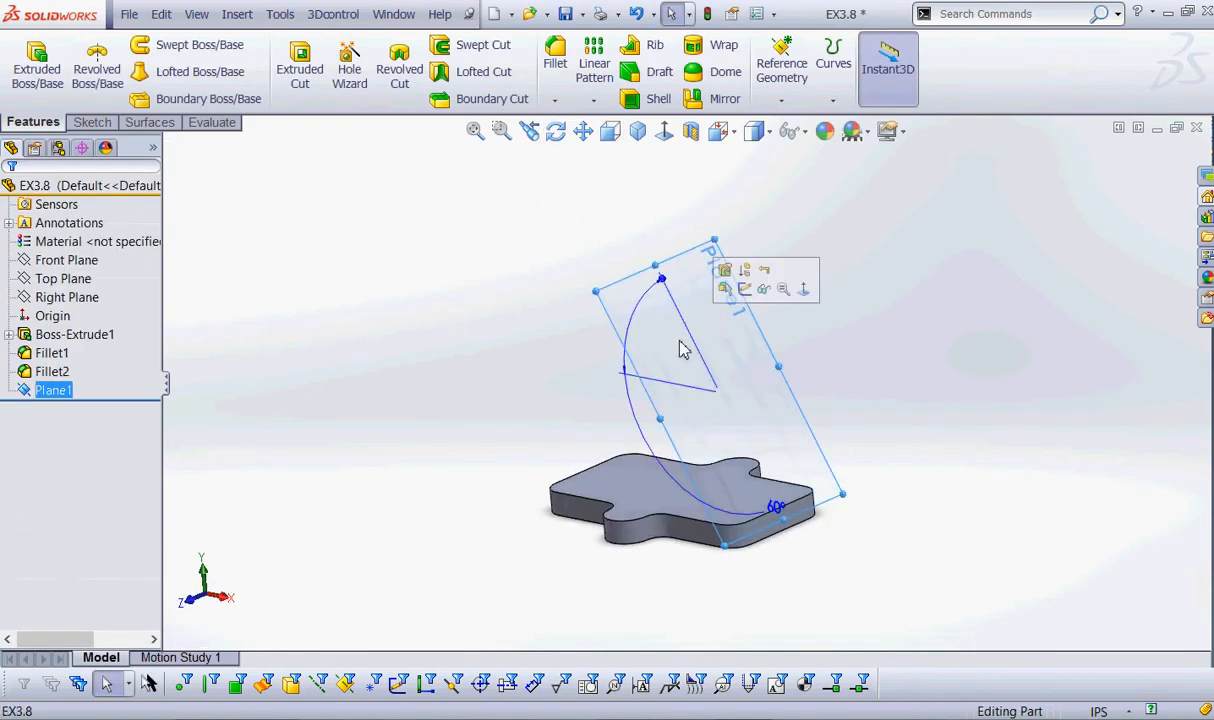
left_click(742, 288)
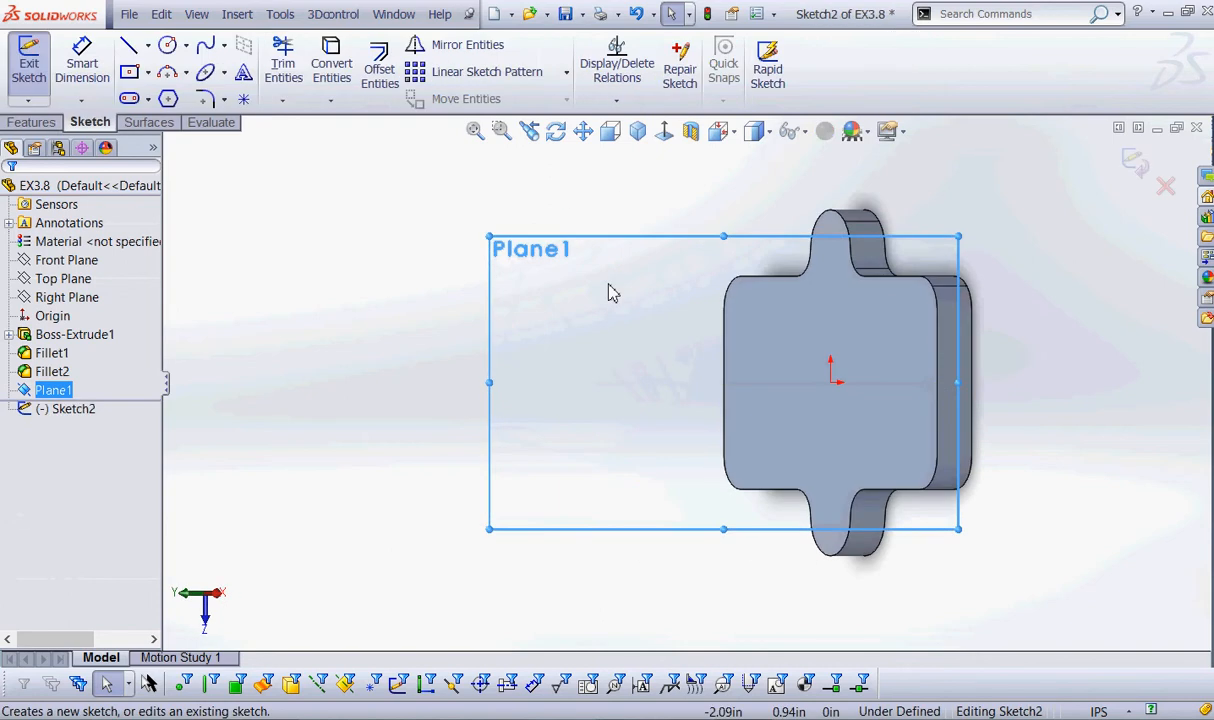
mouse_move(869, 343)
left_mouse_down()
mouse_move(790, 309)
mouse_move(832, 342)
left_mouse_up()
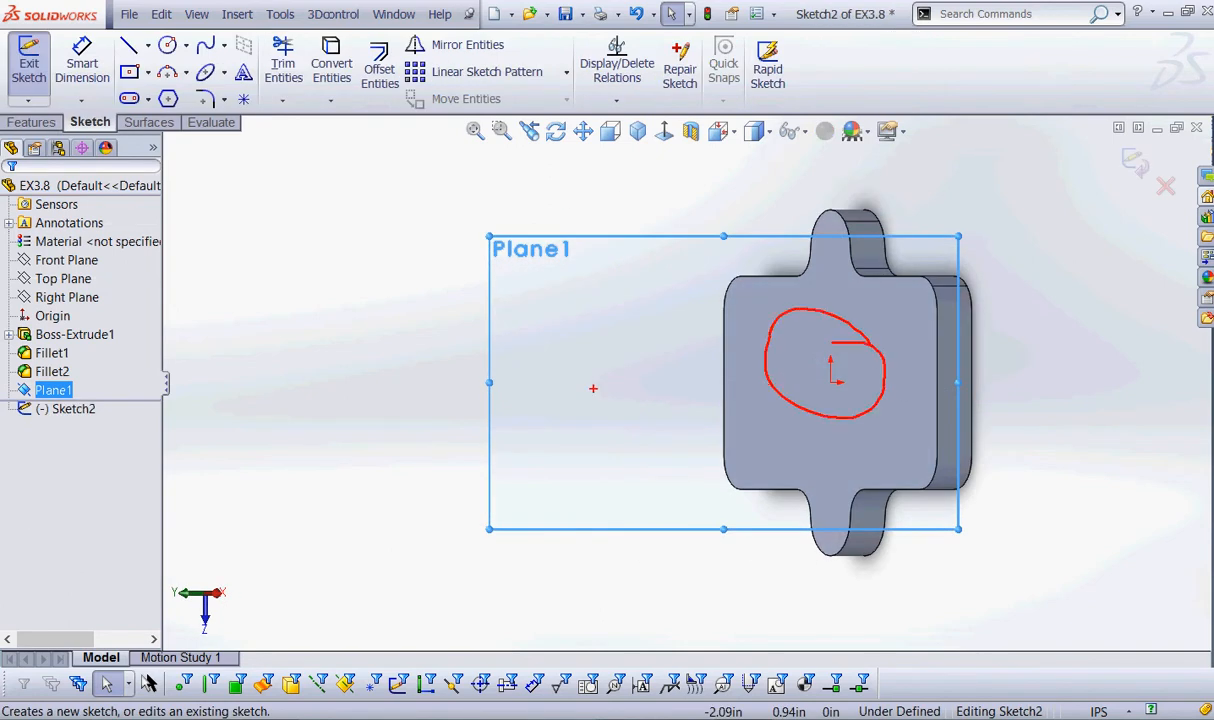
left_click(167, 45)
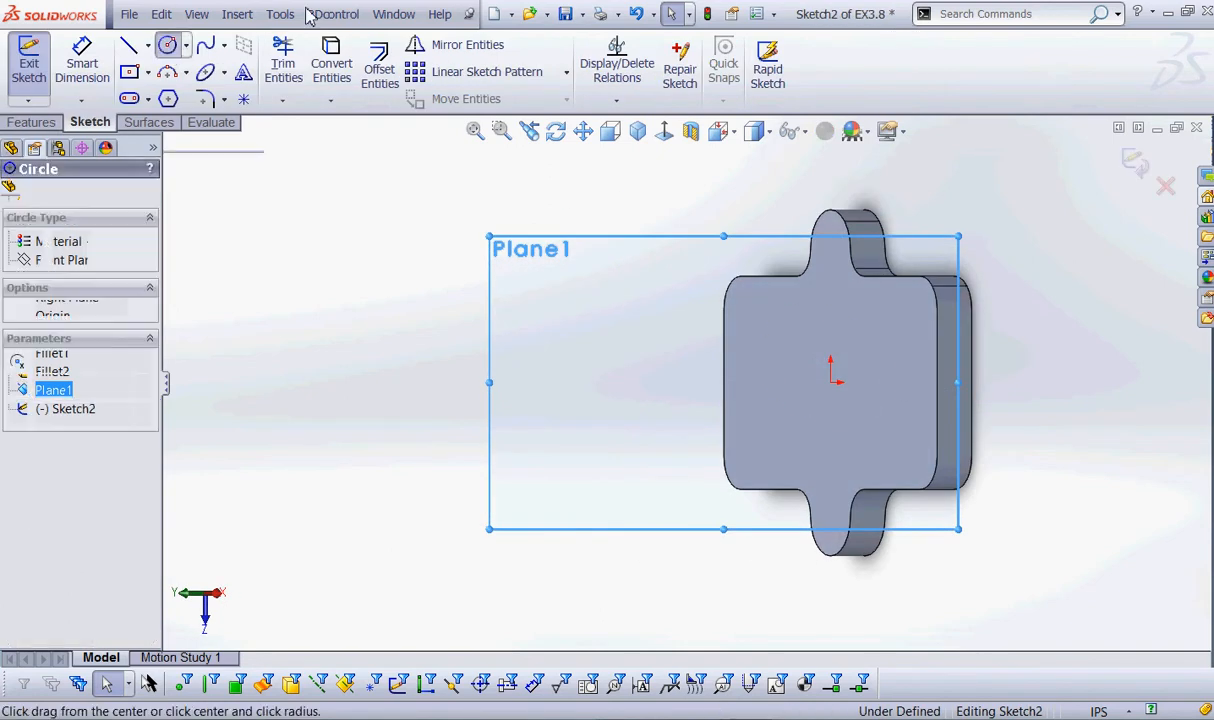
left_click(870, 342)
left_click(788, 332)
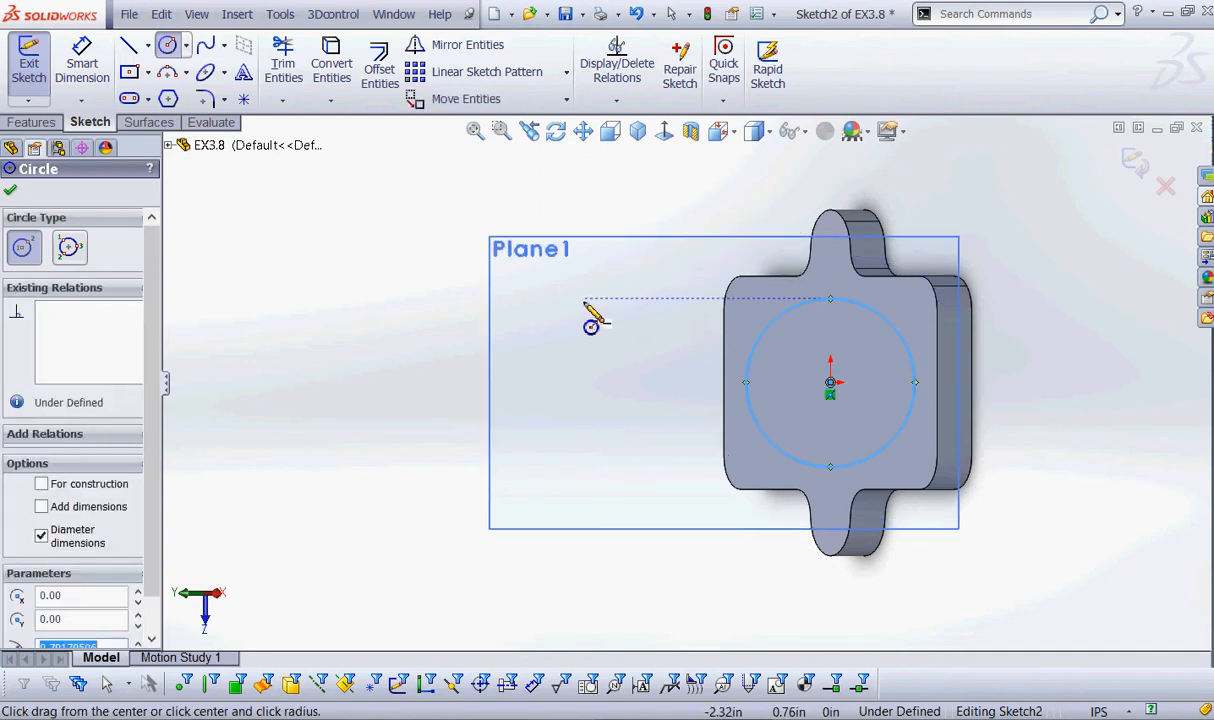
- Dimension the circle on the inclined plane to a diameter of 1.25 in
right_click(590, 303)
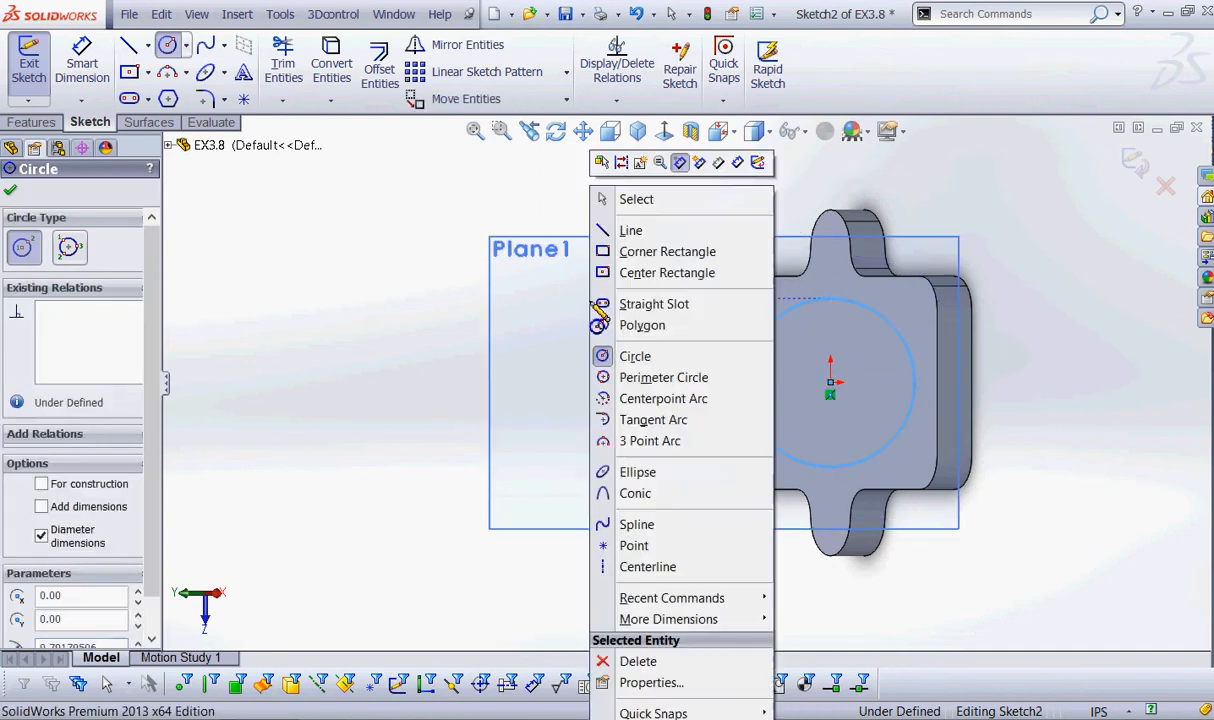
left_click(698, 162)
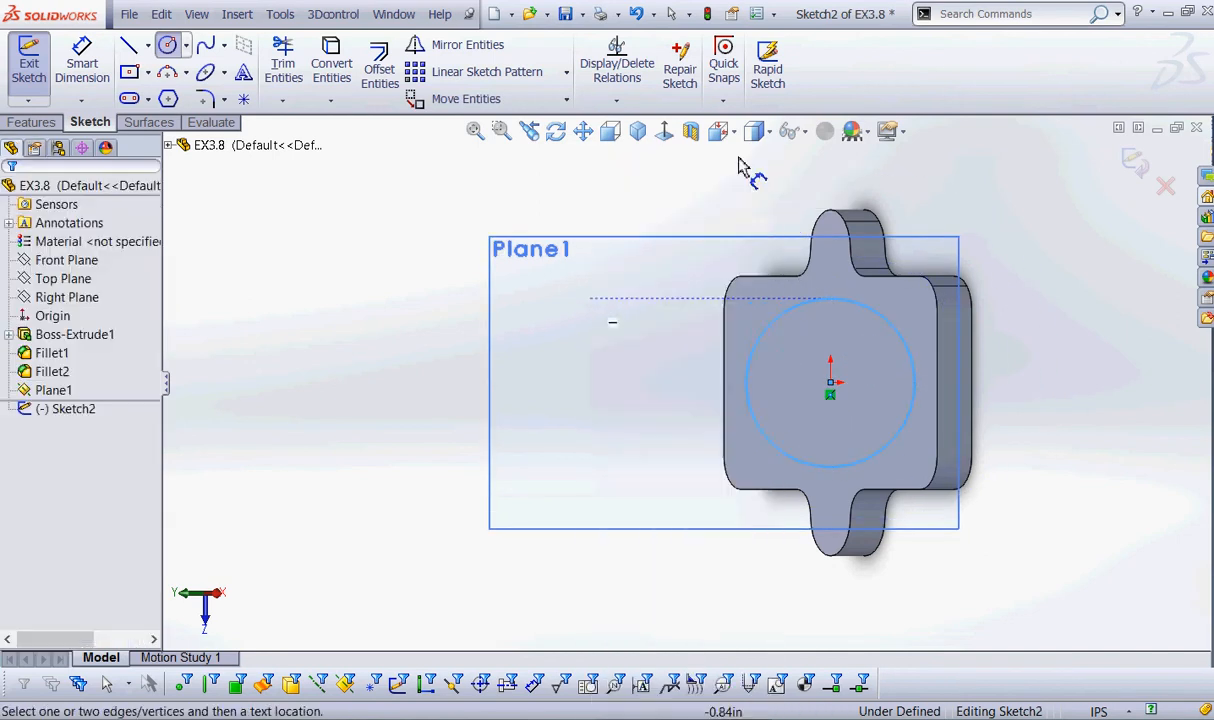
left_click(830, 301)
left_click(794, 206)
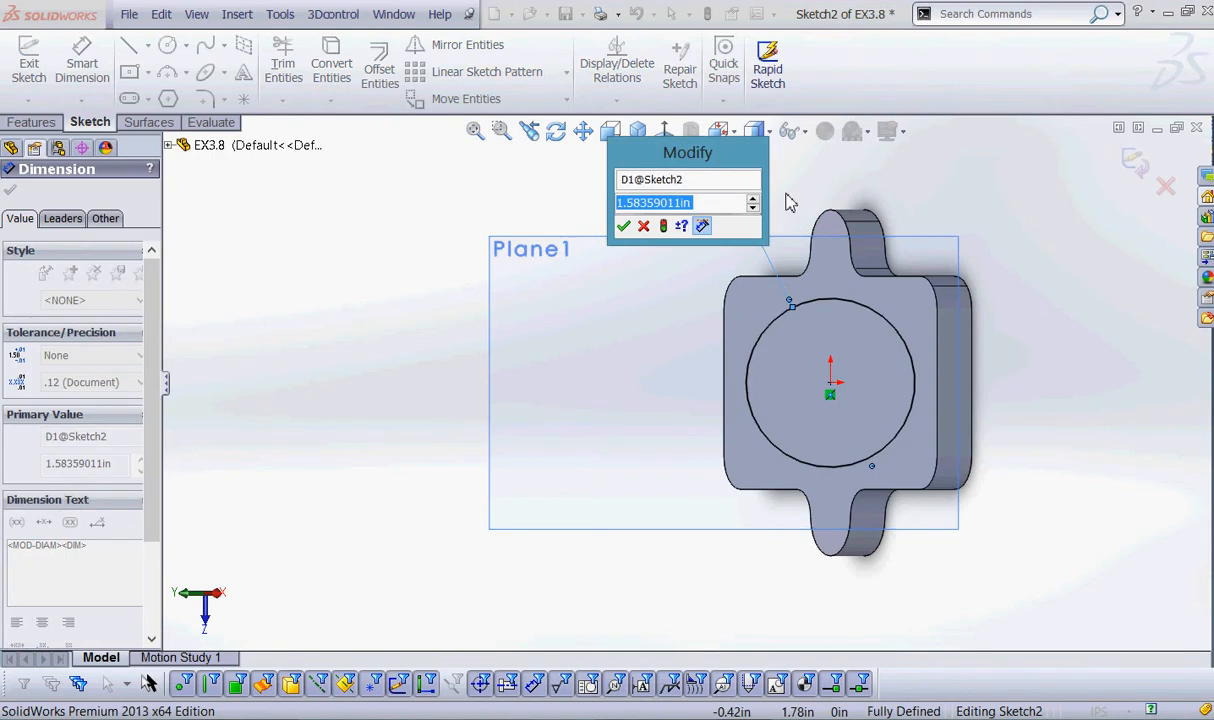
type("1.25")
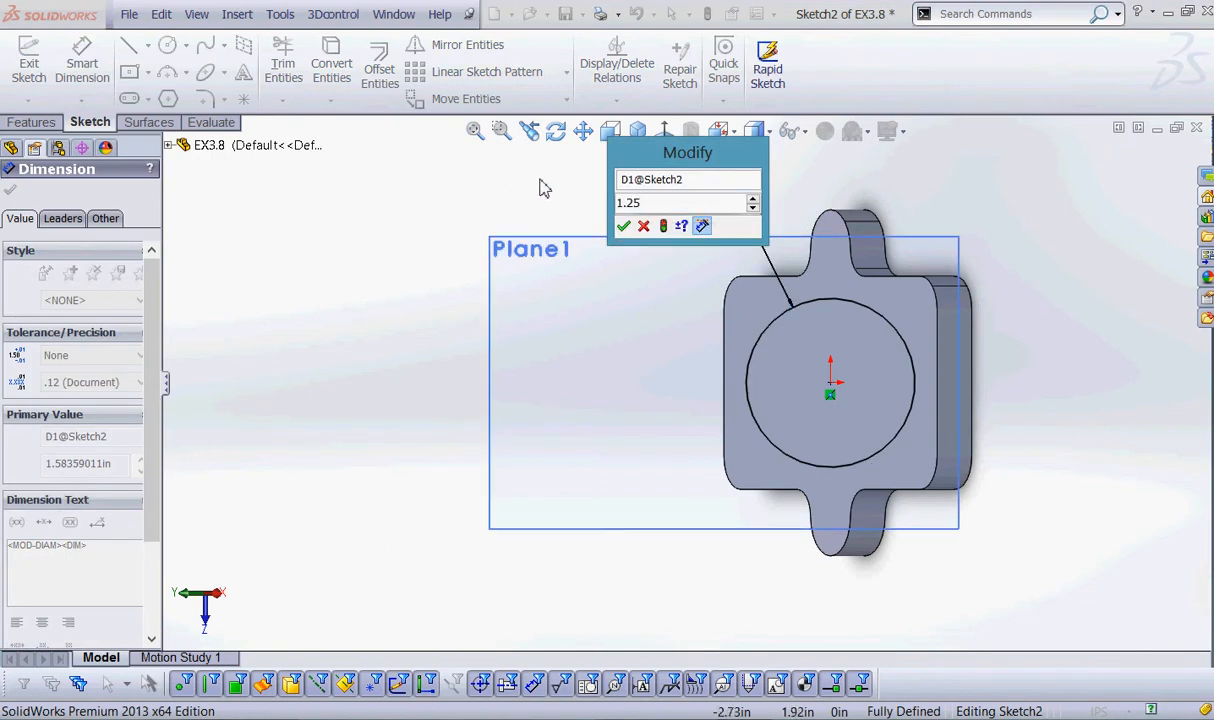
key("Return")
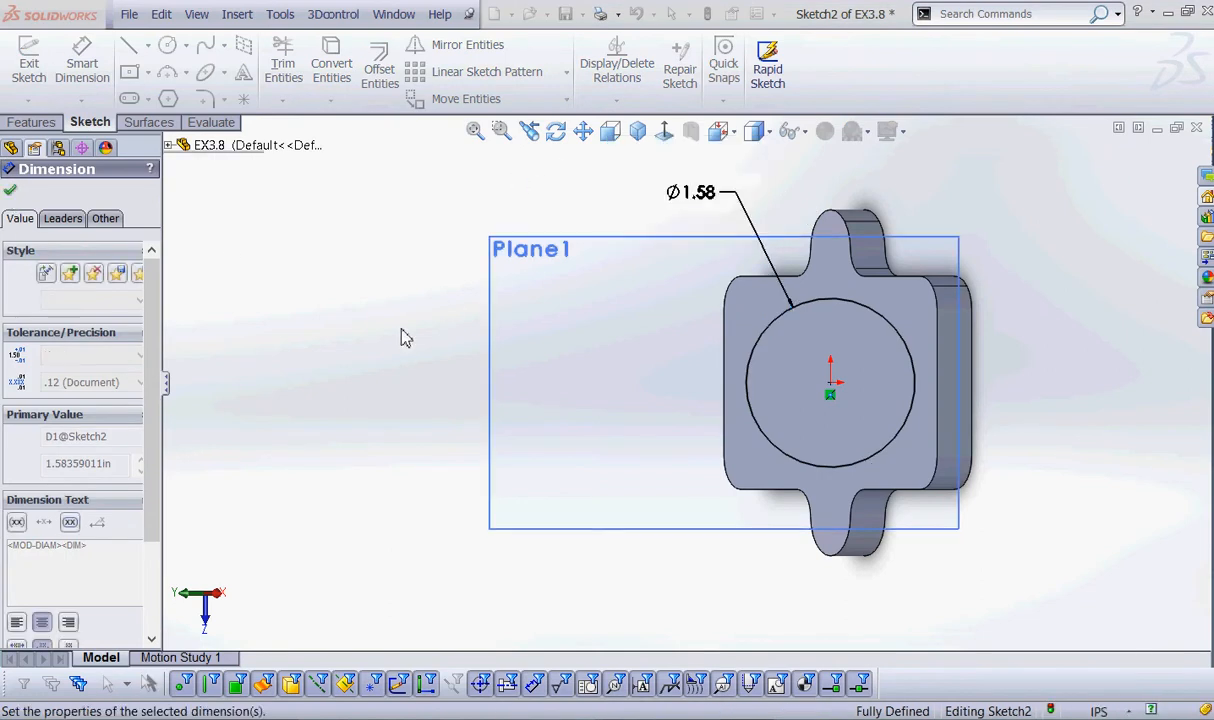
- Extrude the circle as a boss up to the plate's top face, merging the result, and hide the inclined plane
mouse_move(415, 336)
middle_mouse_down()
mouse_move(493, 466)
mouse_move(547, 217)
mouse_move(672, 235)
mouse_move(667, 268)
mouse_move(498, 272)
mouse_move(602, 254)
mouse_move(637, 330)
mouse_move(664, 298)
mouse_move(507, 252)
middle_mouse_up()
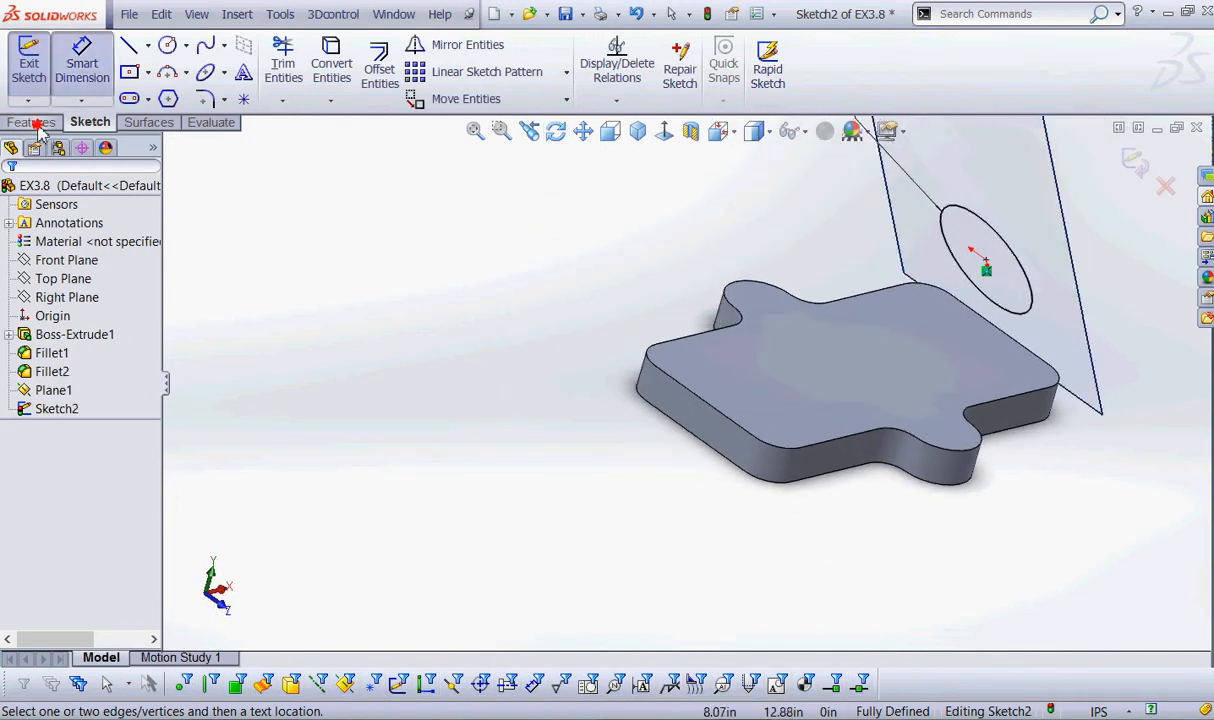
left_click(31, 122)
left_click(48, 76)
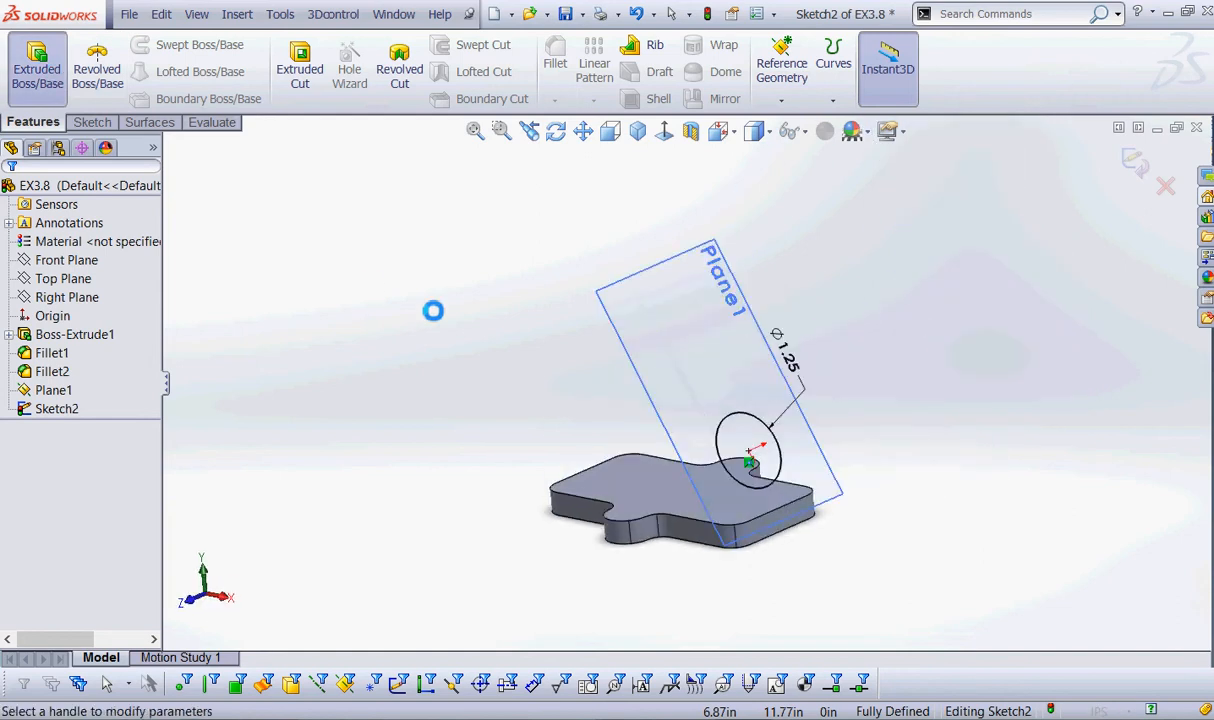
left_click(68, 295)
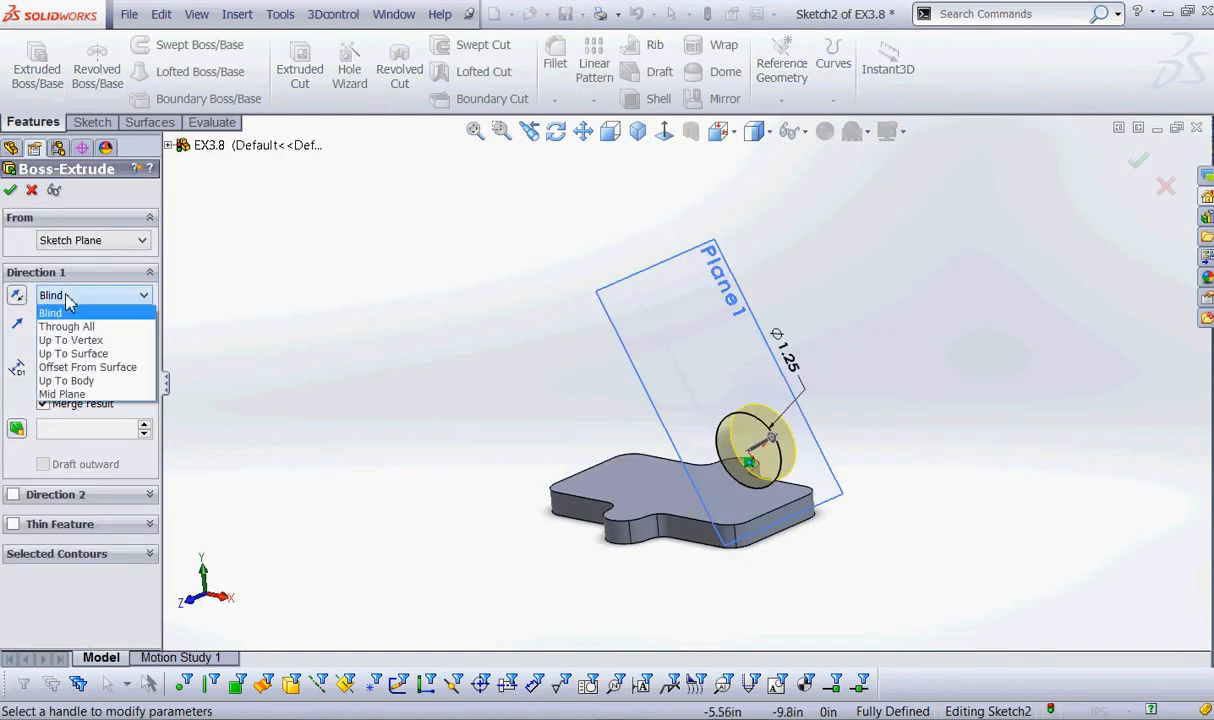
left_click(93, 356)
left_click(642, 498)
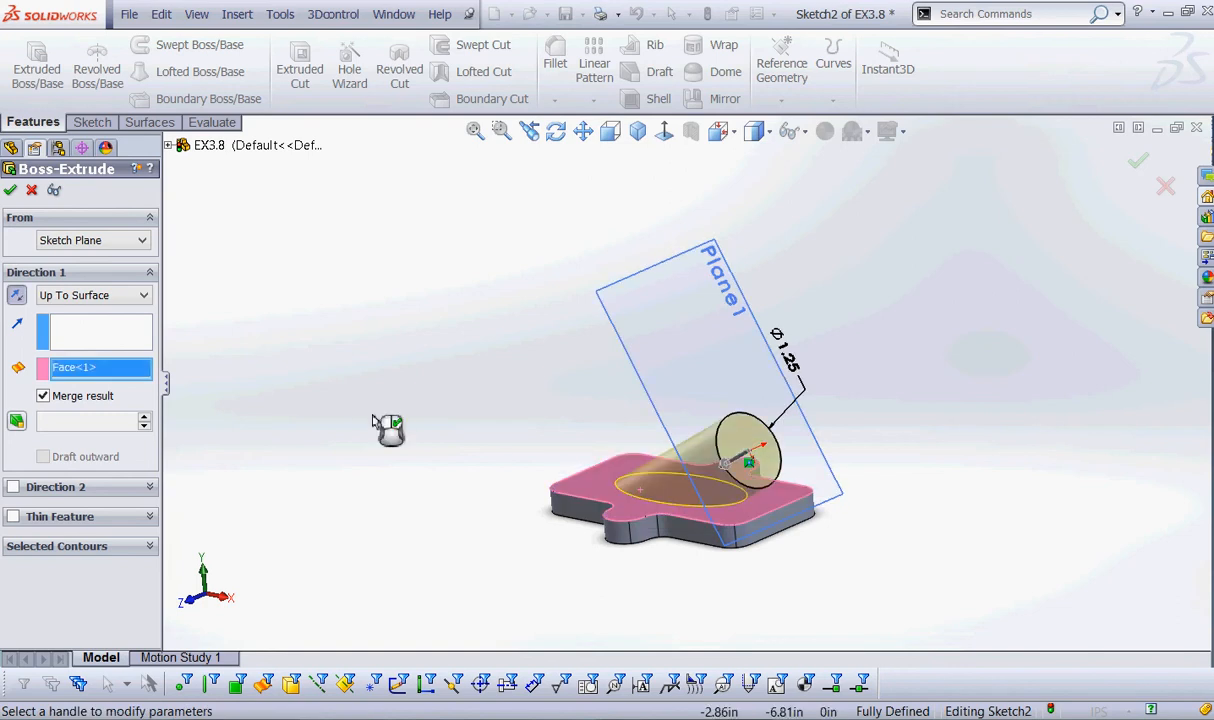
left_click(10, 189)
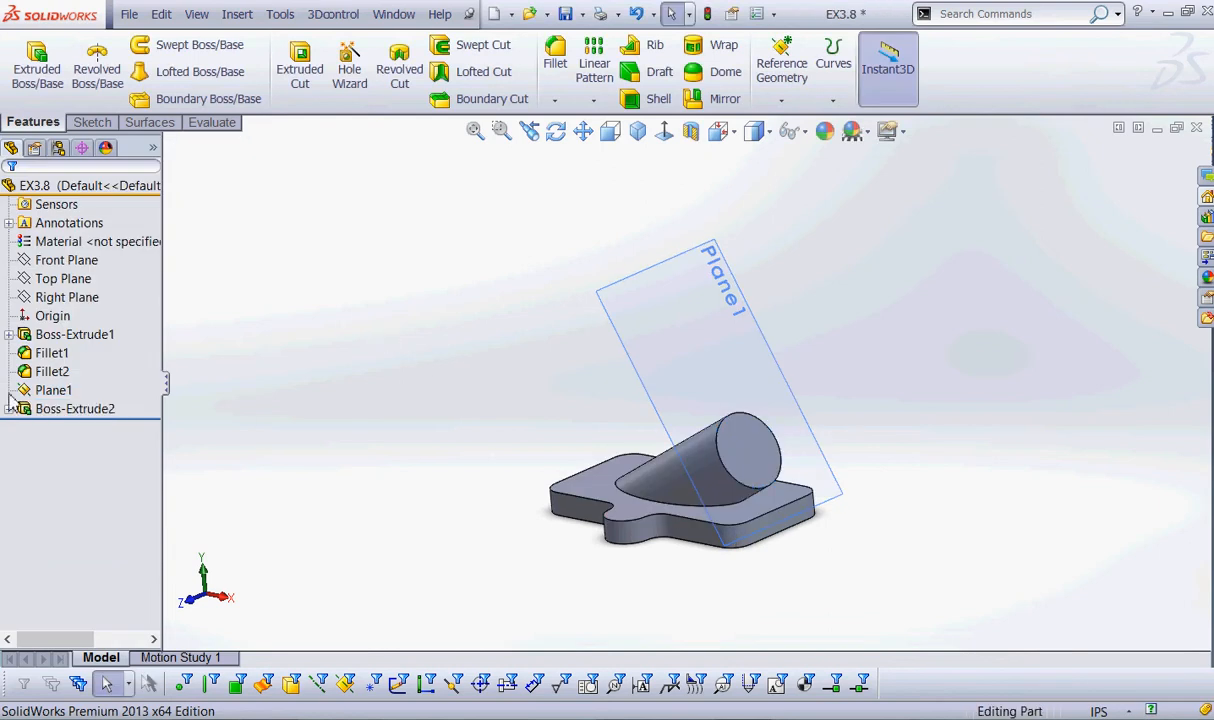
right_click(45, 390)
left_click(75, 335)
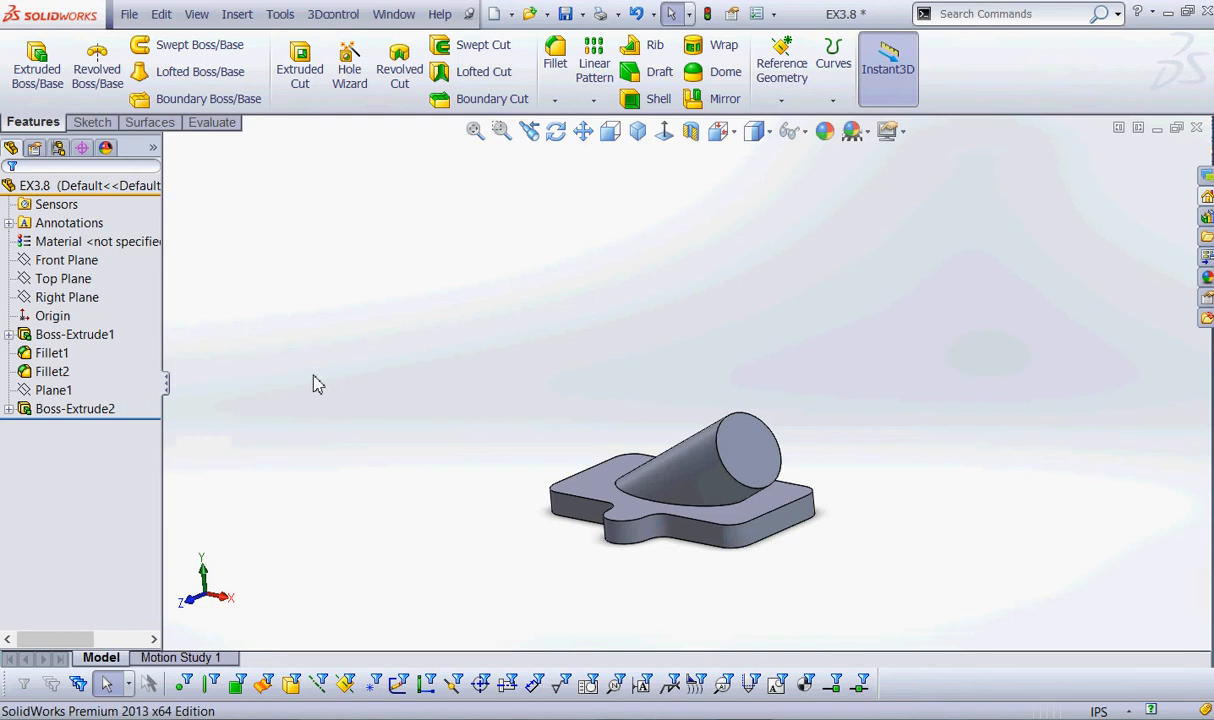
- Examine the angled cylinder on the plate from the front and from the top
middle_click_drag(515, 553, 616, 505)
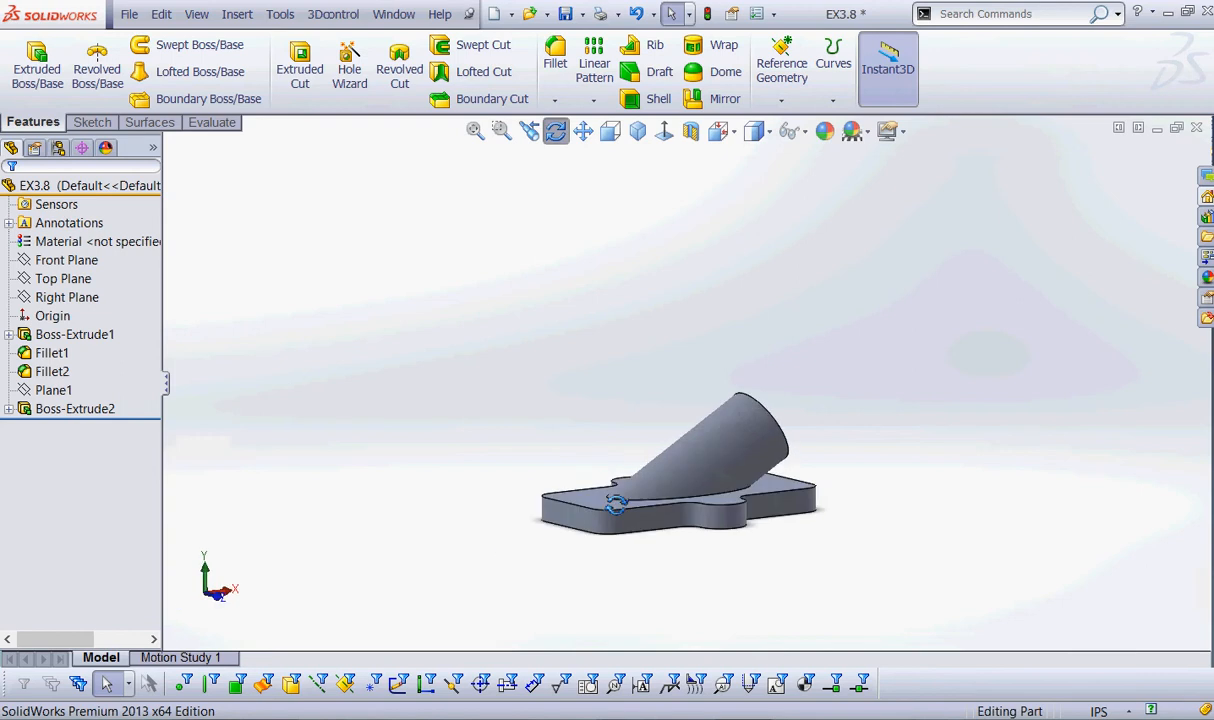
left_click(722, 131)
left_click(716, 216)
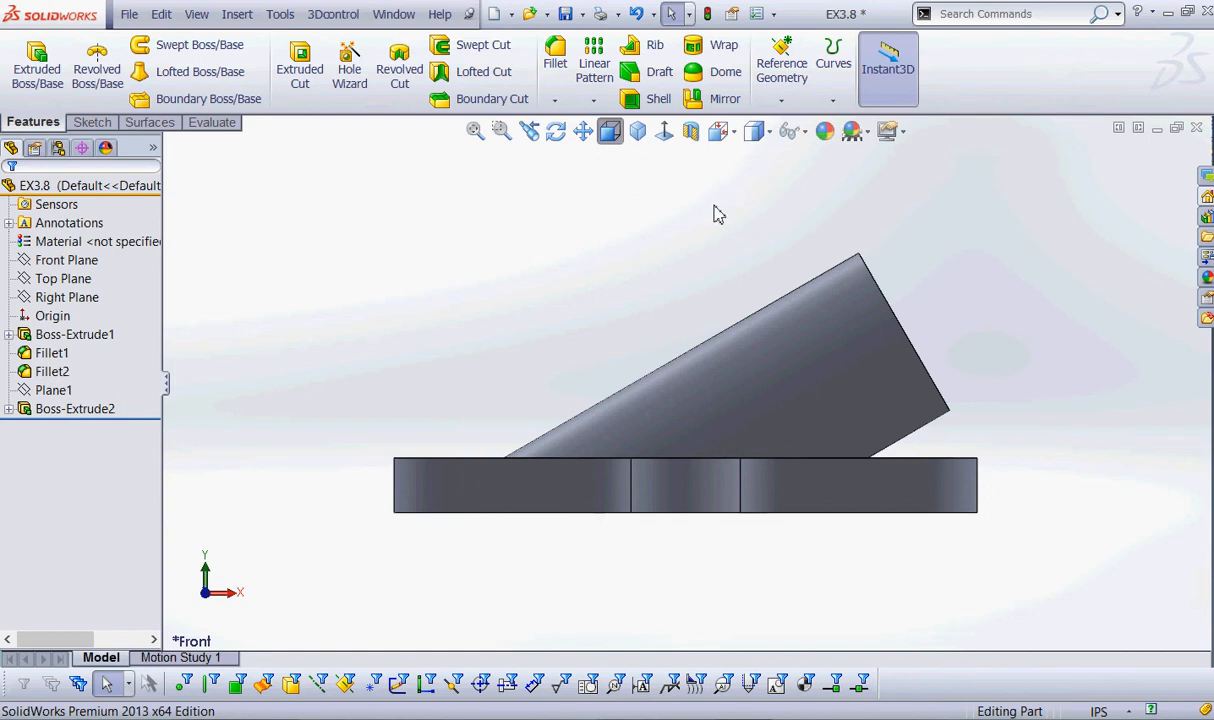
left_click(722, 131)
left_click(748, 187)
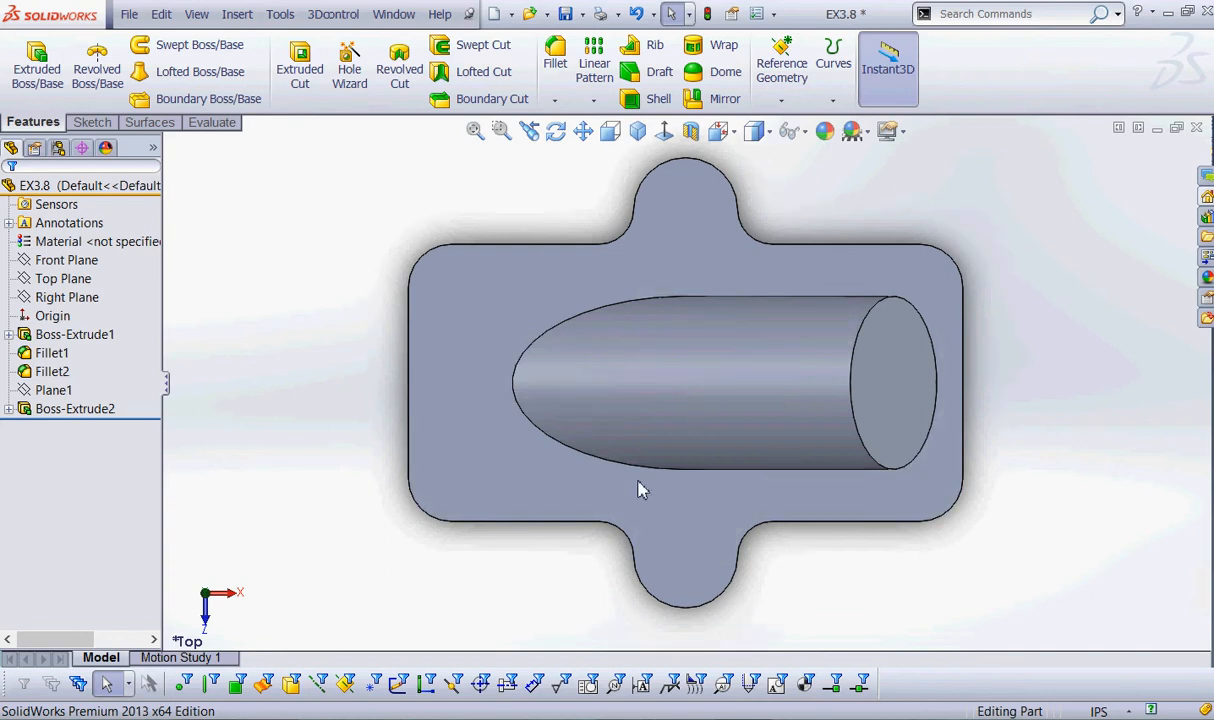
middle_click_drag(641, 490, 482, 325)
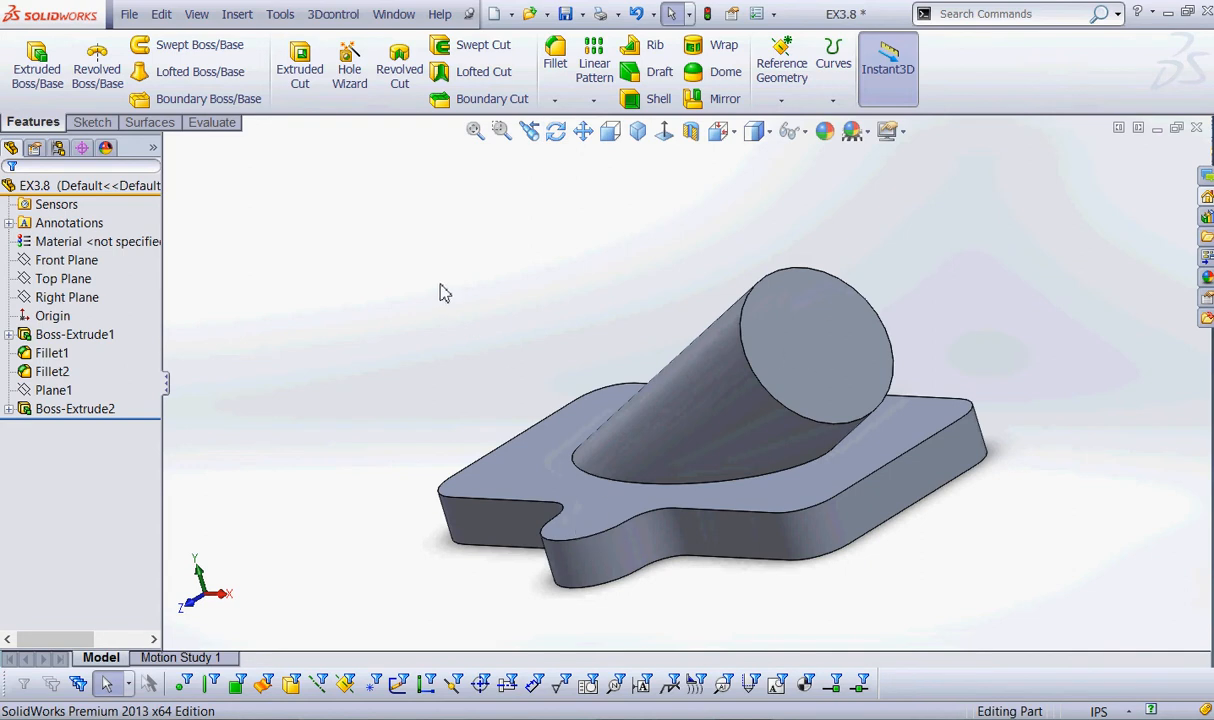
- Sketch a circle about 0.62 in in diameter on the cylinder's slanted end face, centred on the origin
left_click(835, 368)
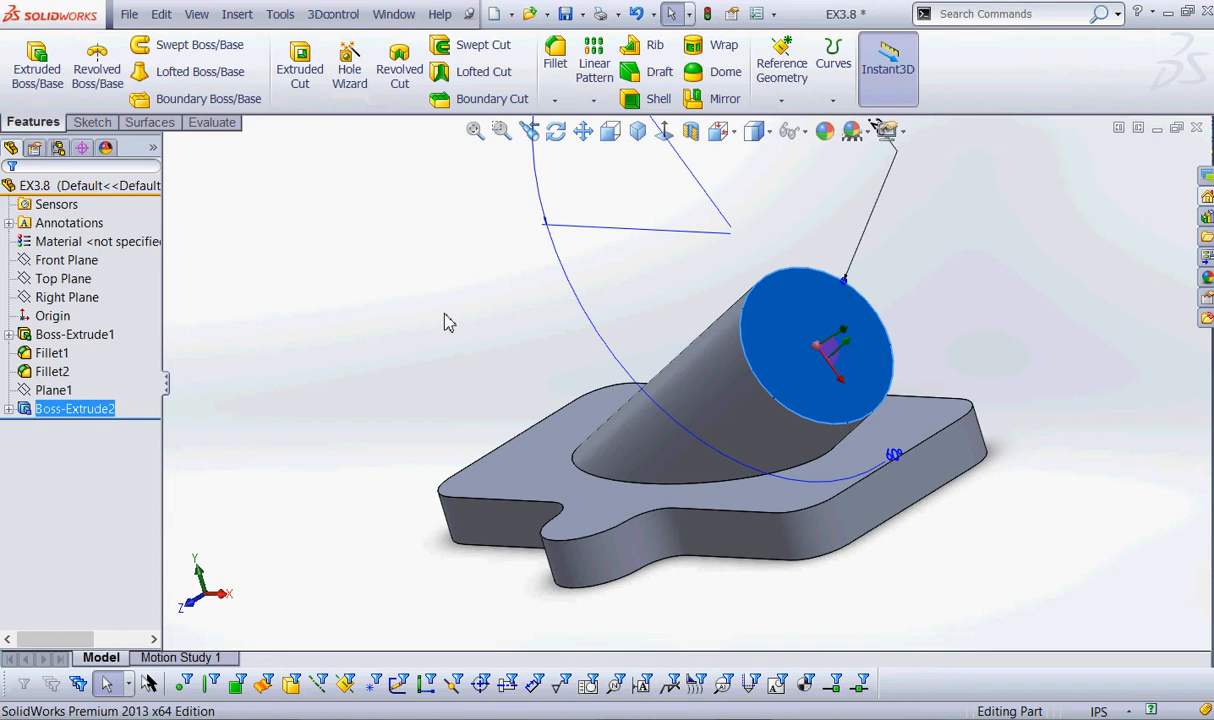
right_click(800, 316)
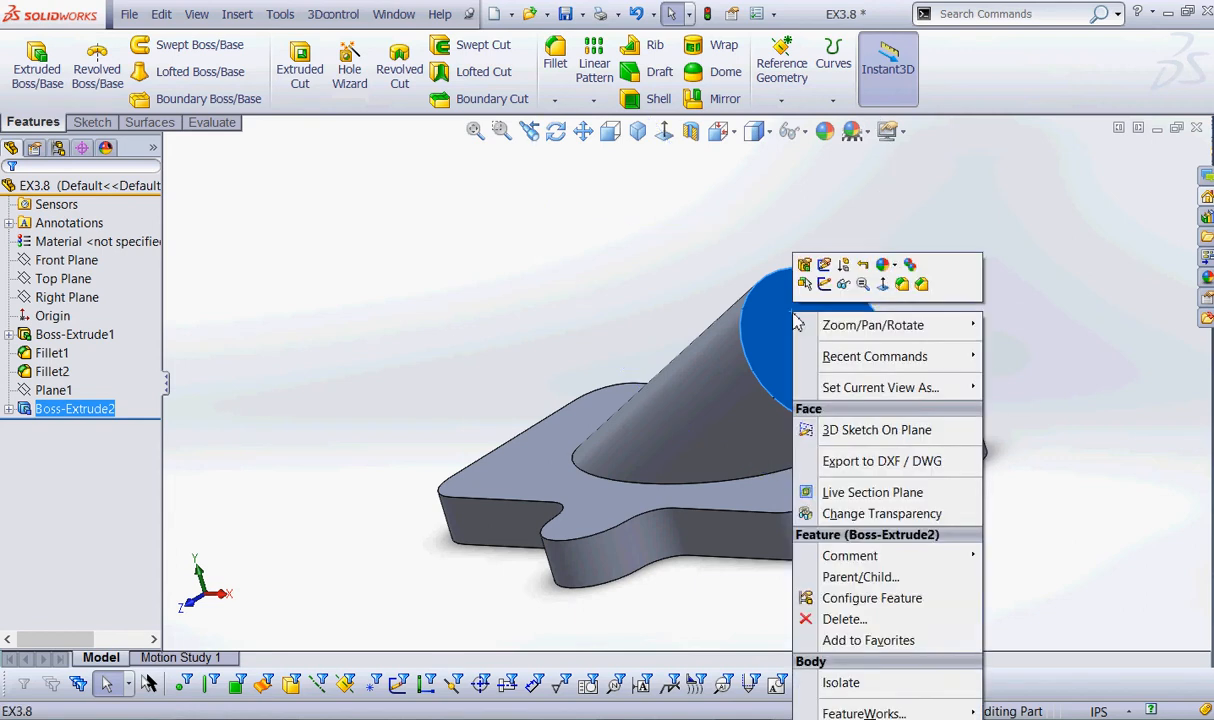
left_click(825, 285)
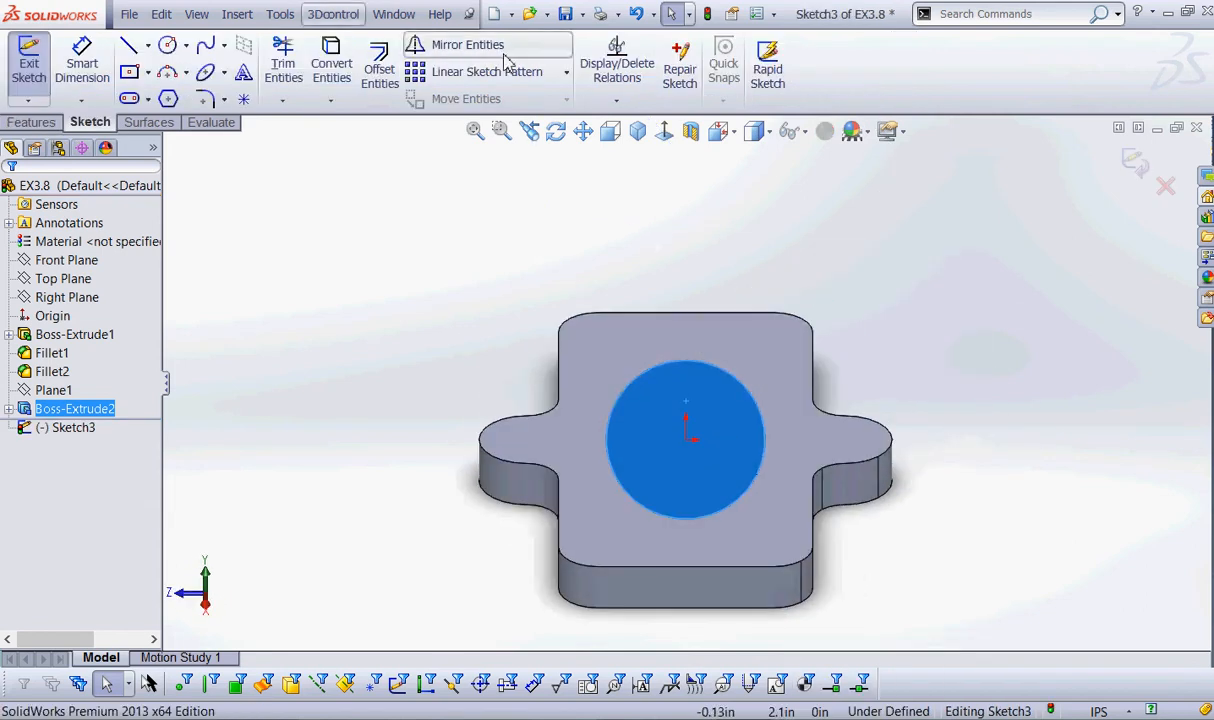
left_click(168, 45)
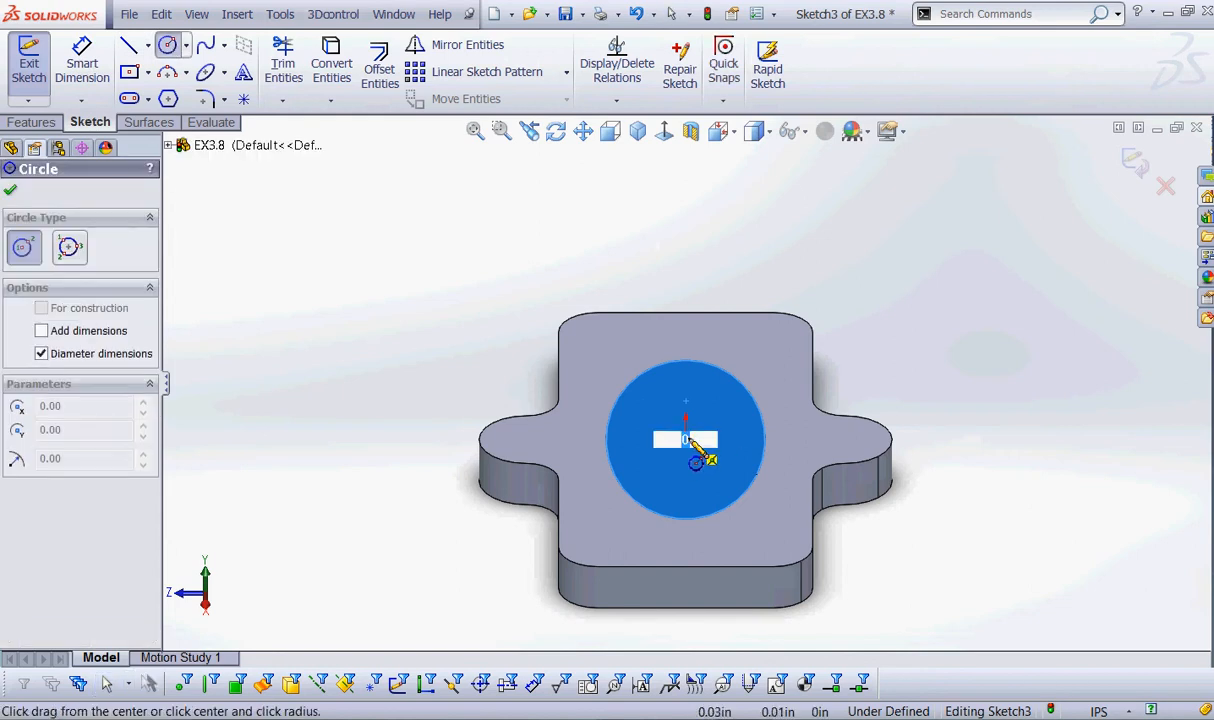
left_click(740, 407)
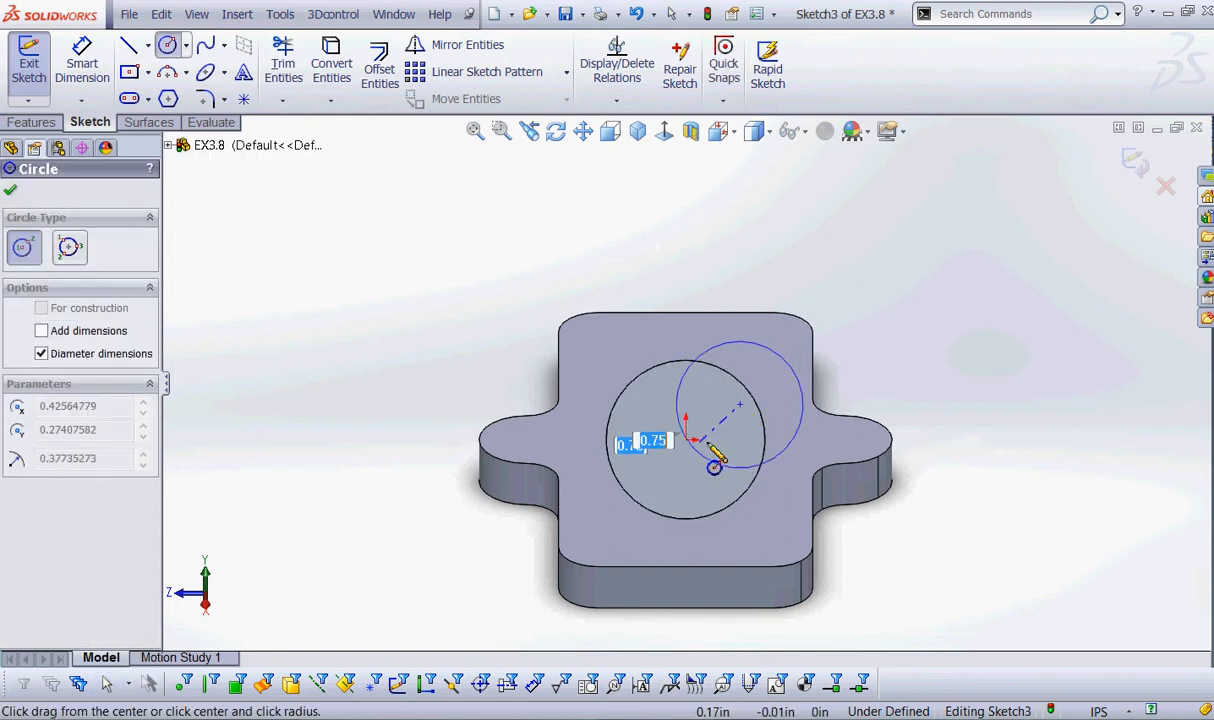
left_click(727, 441)
- Dimension the circle on the cylinder's end face to a diameter of 0.75 in
right_click(902, 322)
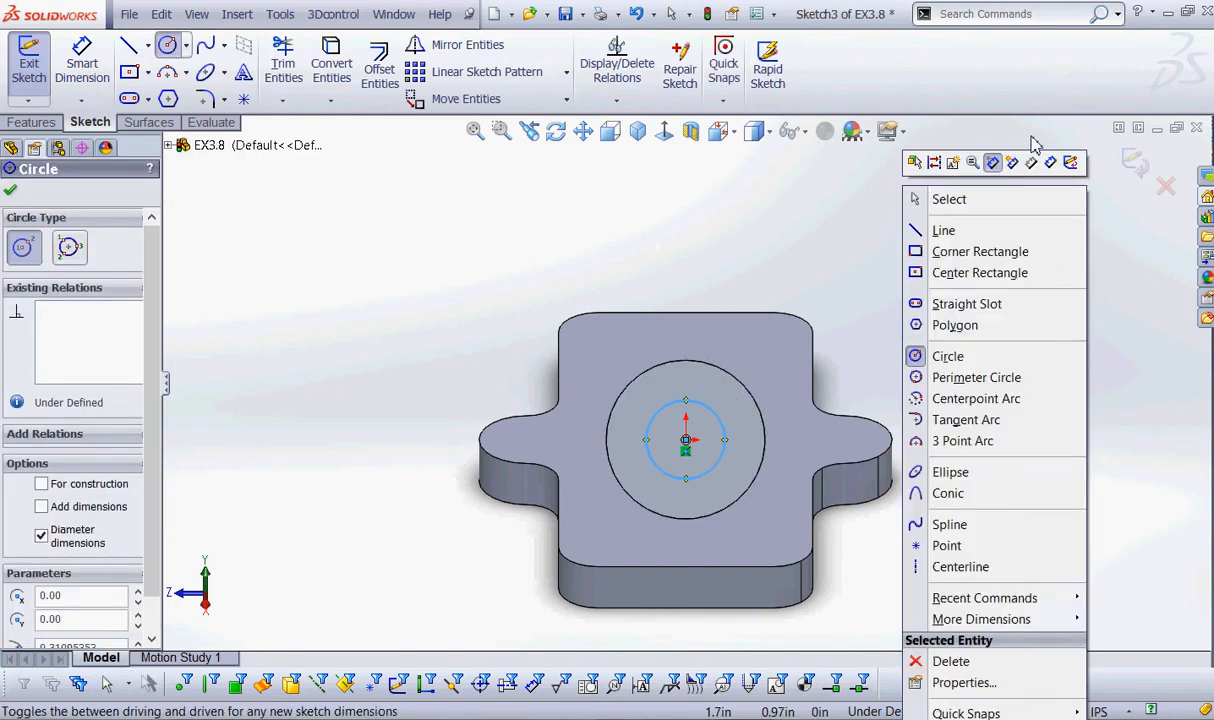
left_click(1031, 163)
left_click(727, 415)
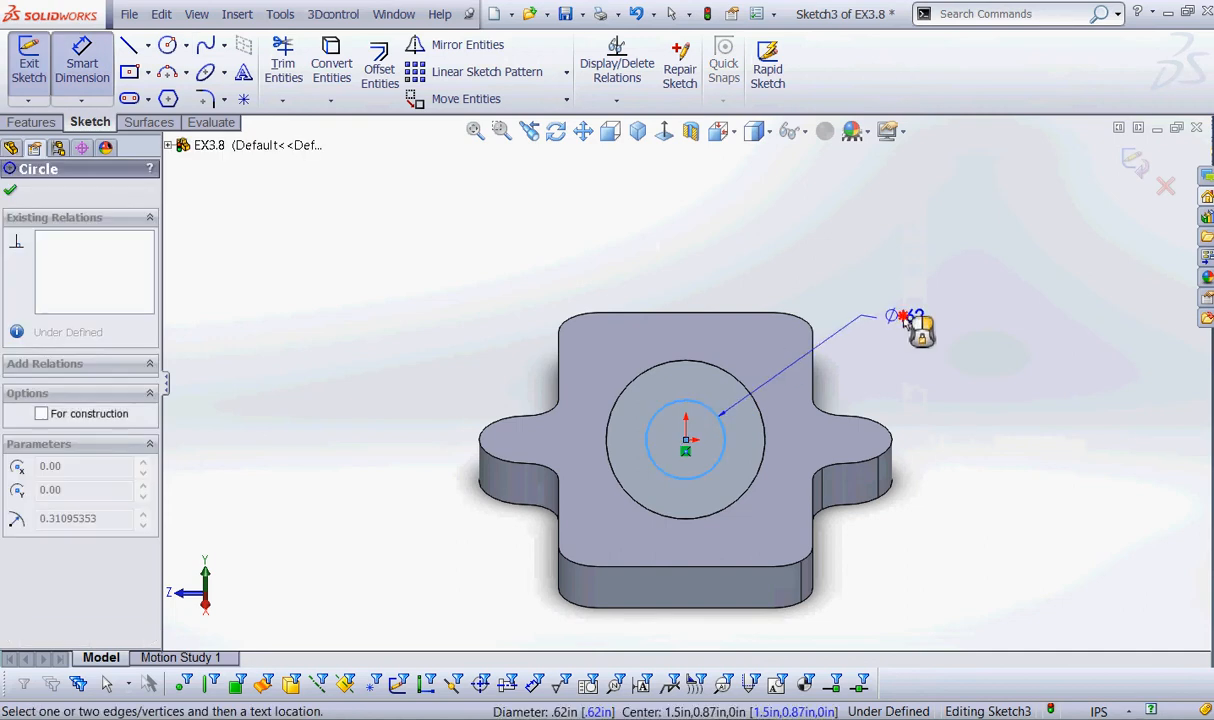
left_click(916, 321)
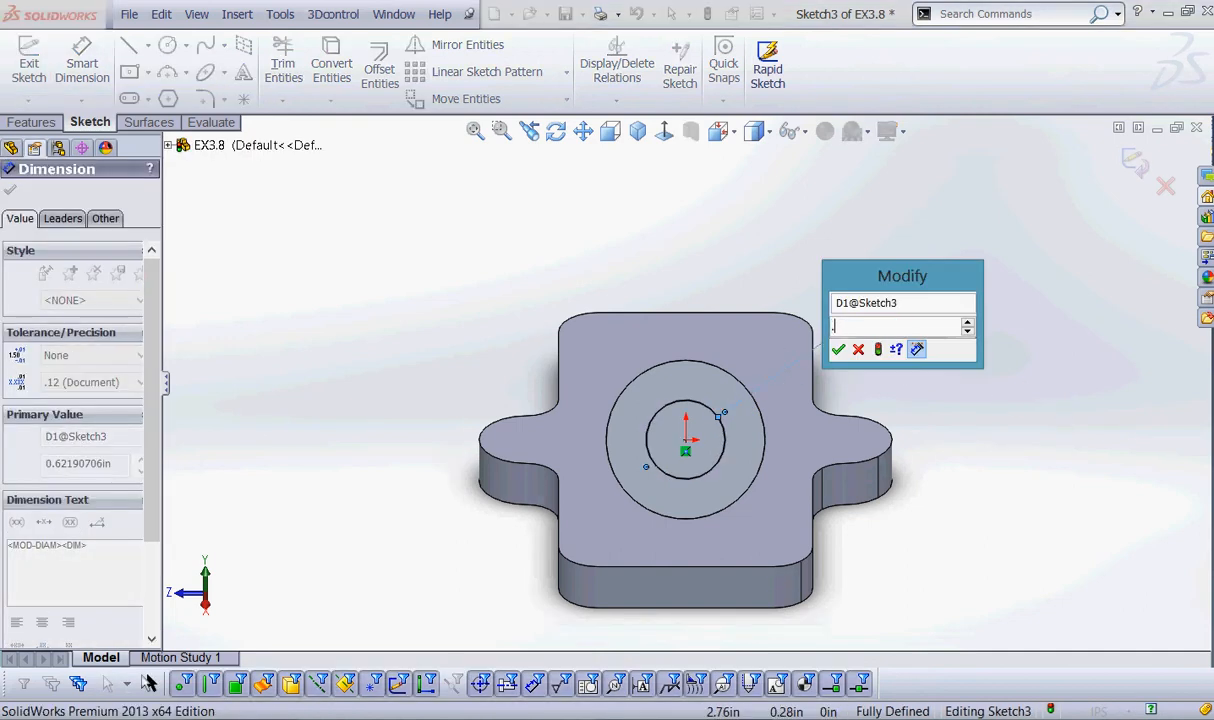
type(".75")
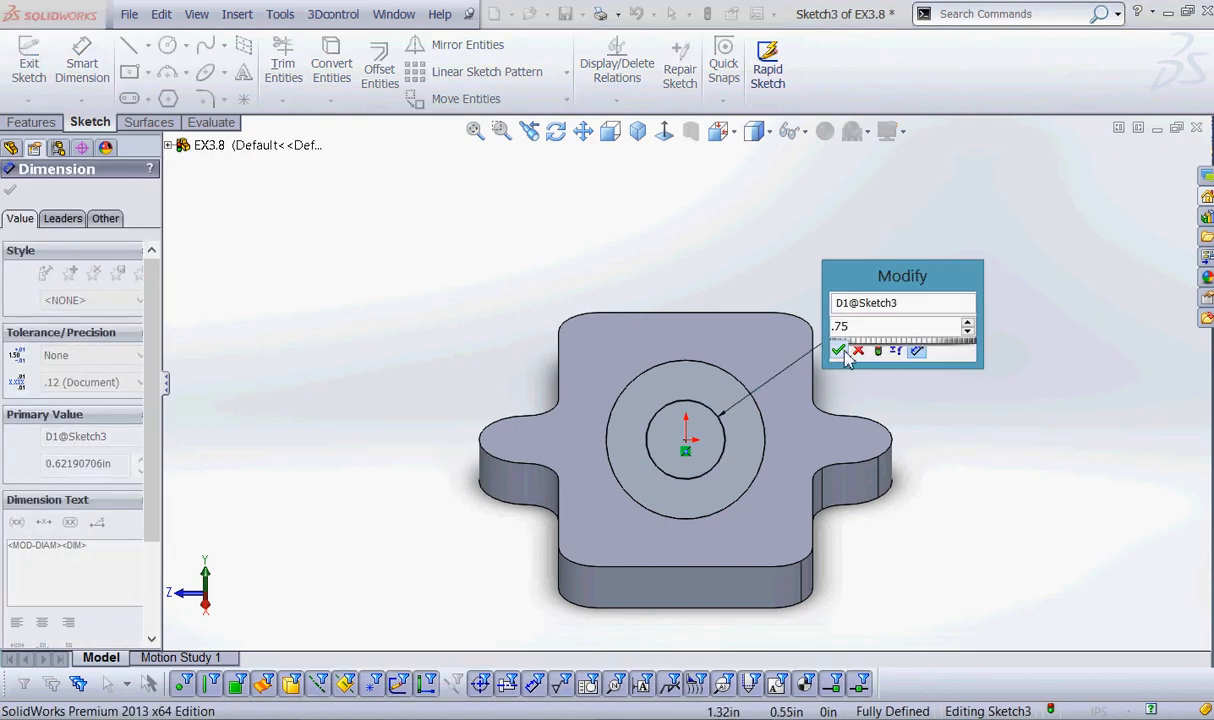
left_click(839, 354)
left_click(10, 189)
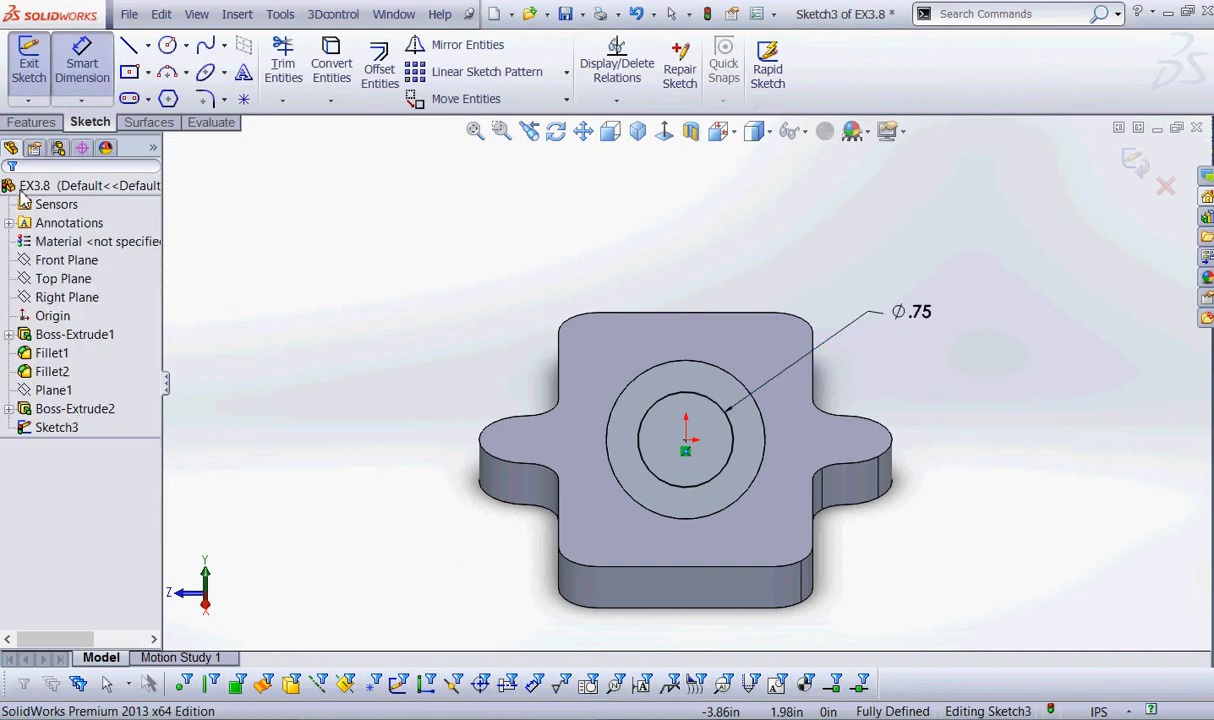
key("Escape")
- Cut the 0.75 in circle through the angled cylinder with an Extruded Cut up to the plate's top face
middle_click_drag(401, 325, 405, 290)
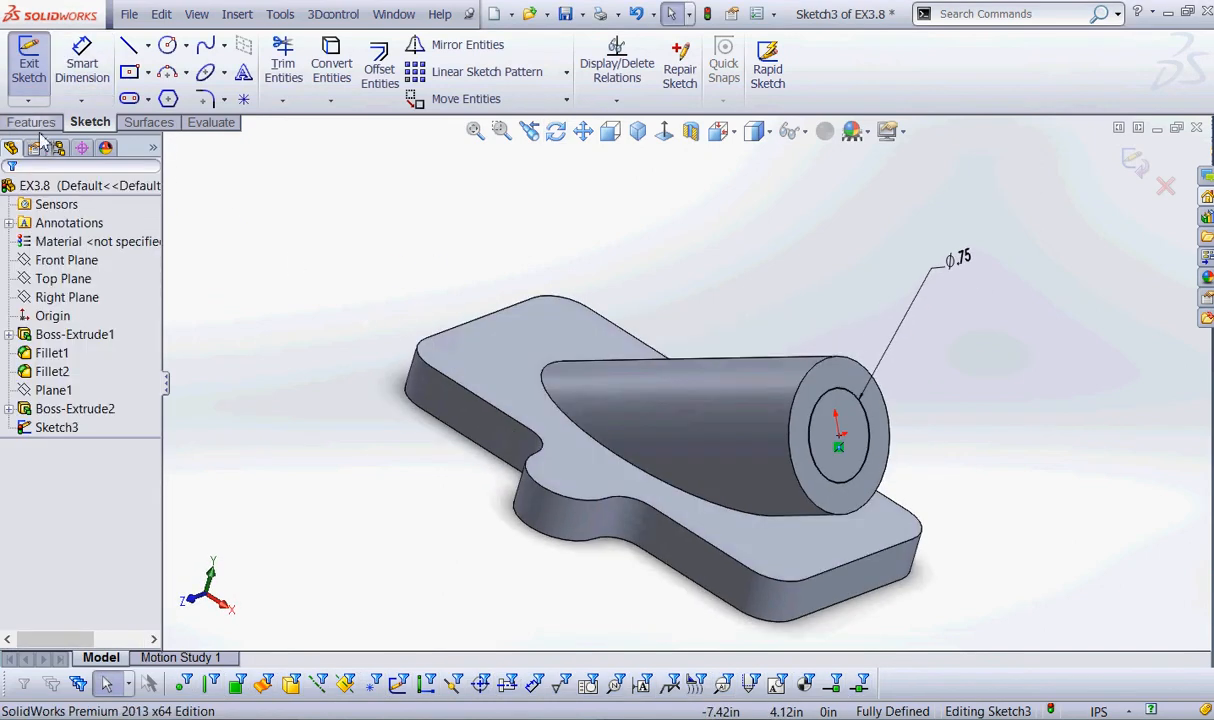
left_click(31, 122)
left_click(300, 66)
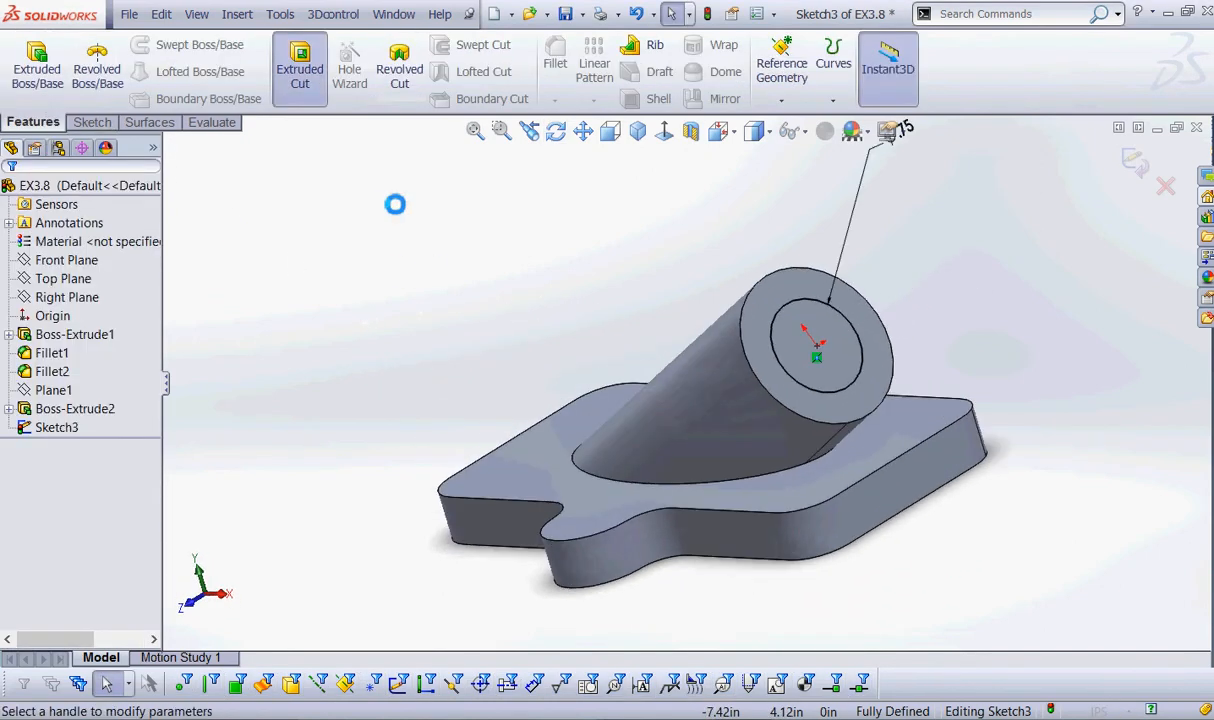
left_click(95, 295)
left_click(88, 367)
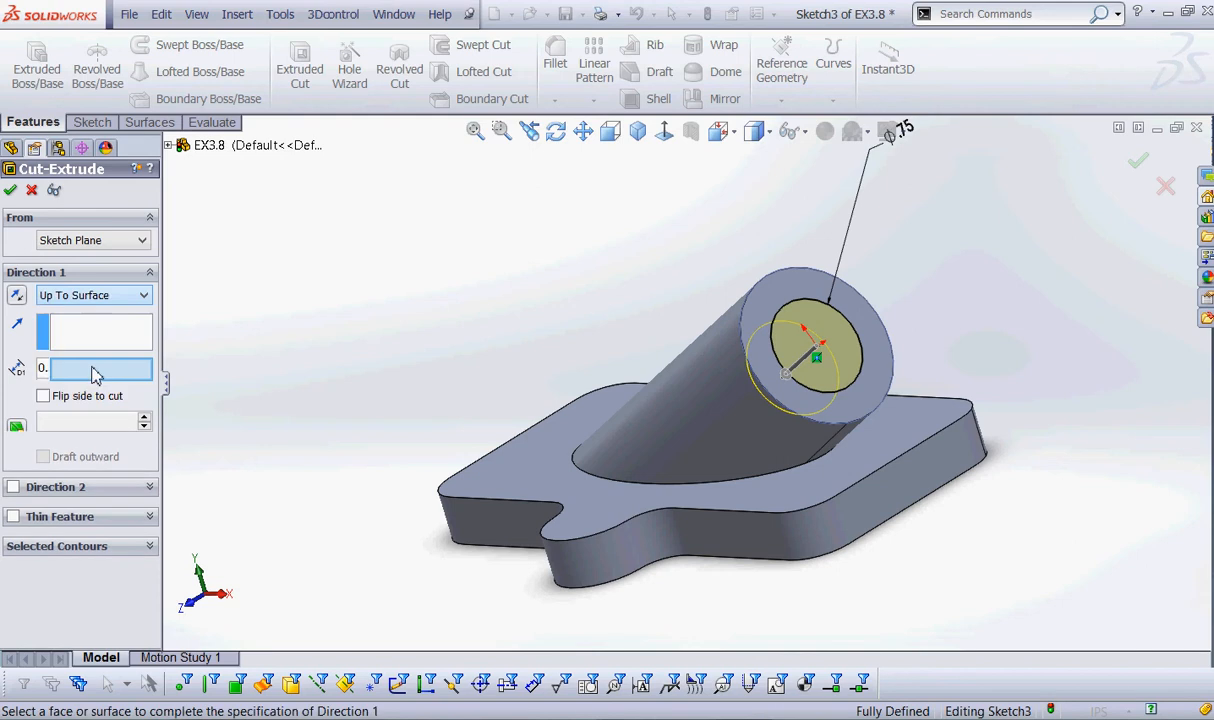
left_click(531, 480)
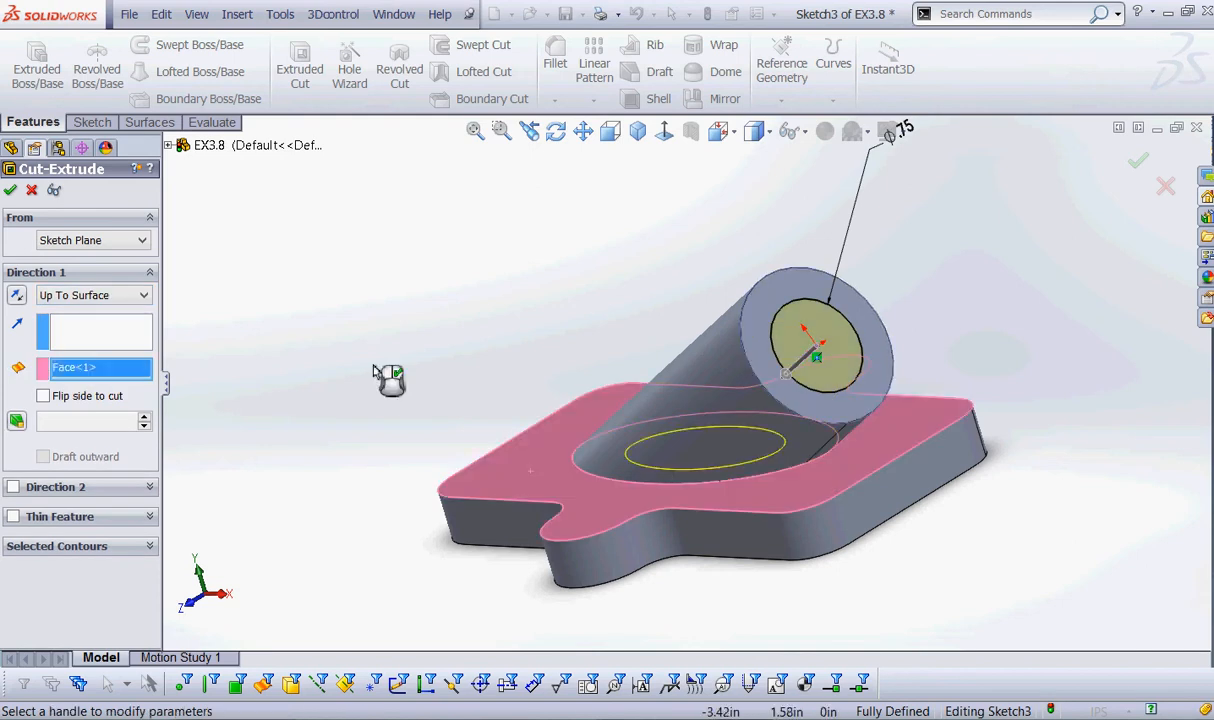
left_click(10, 190)
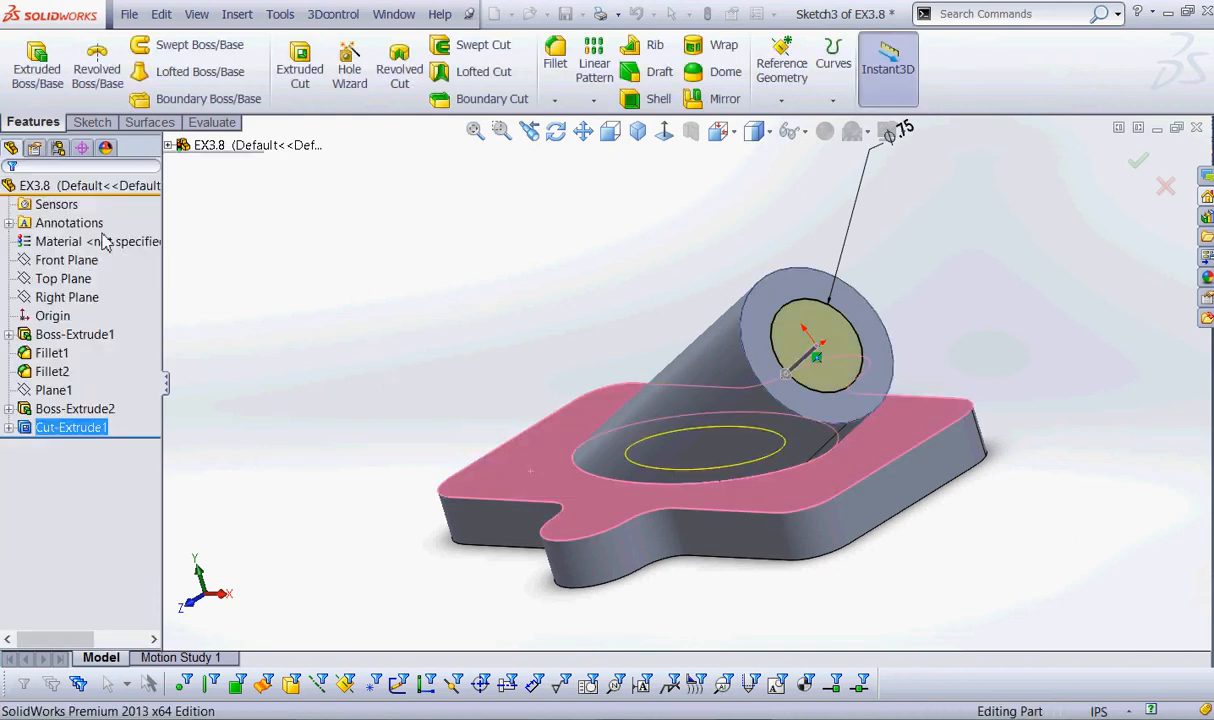
- Examine the bored angled tube with hidden lines visible from the top and in isometric, and return to a shaded view with edges
left_click(735, 133)
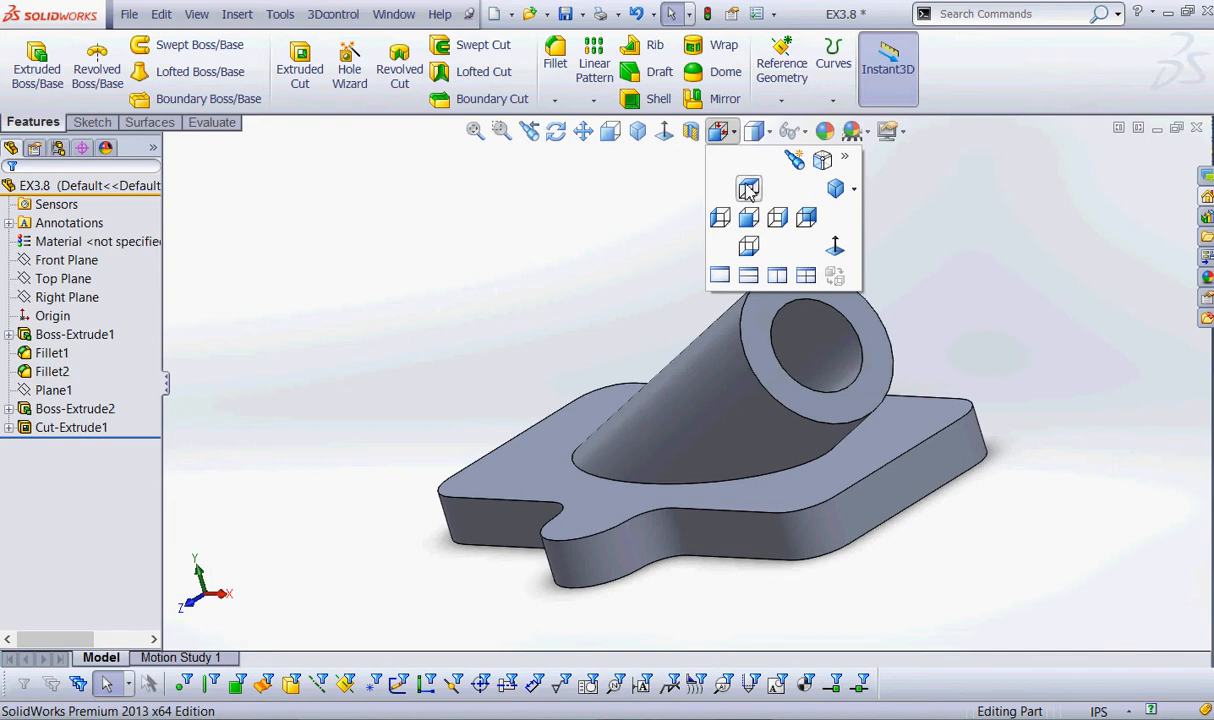
left_click(715, 238)
left_click(770, 133)
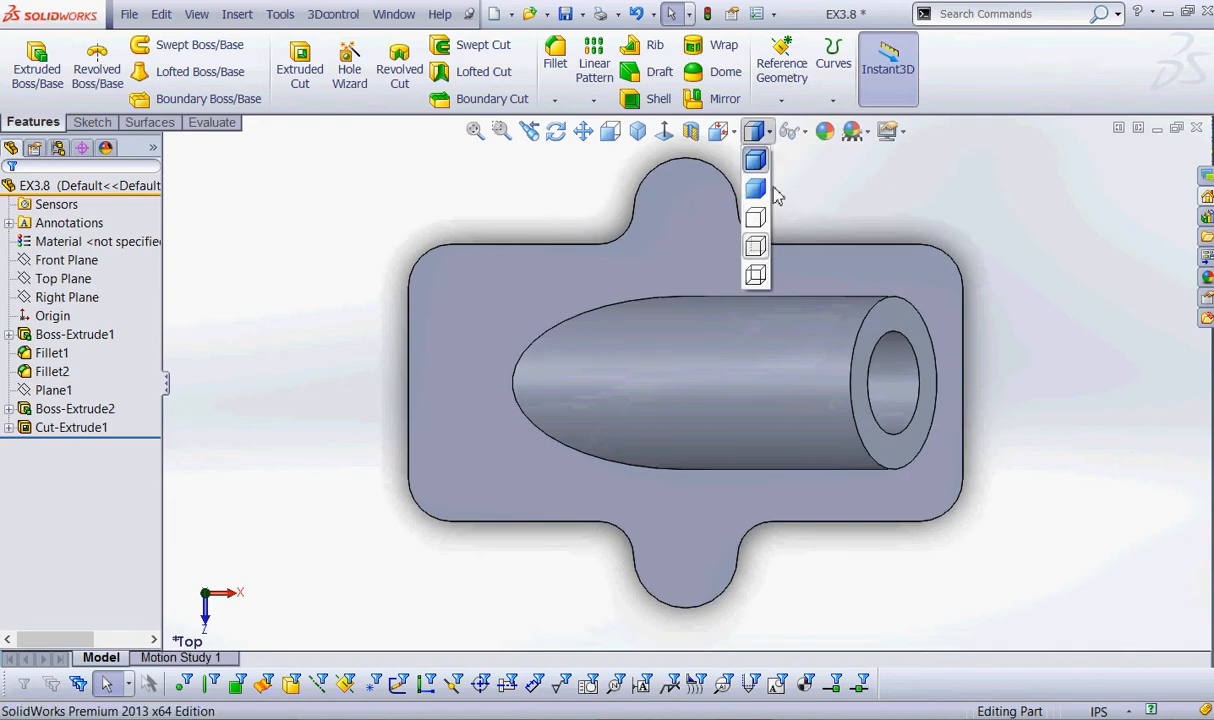
left_click(755, 232)
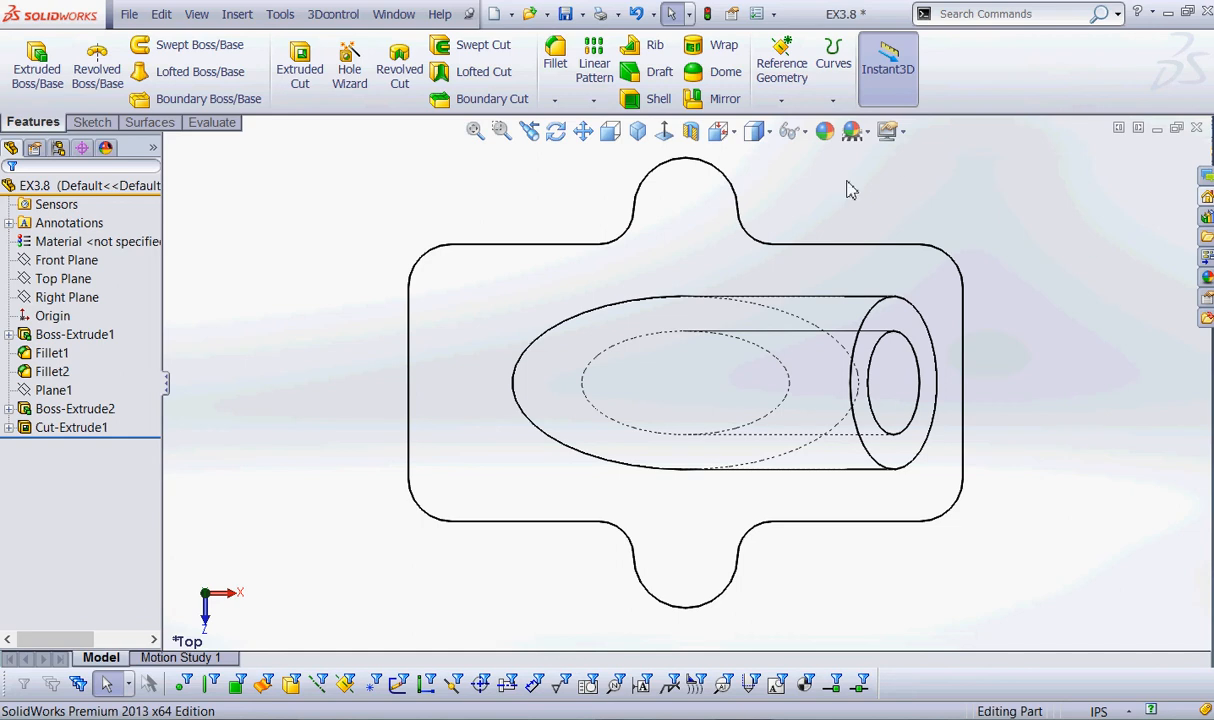
left_click(638, 131)
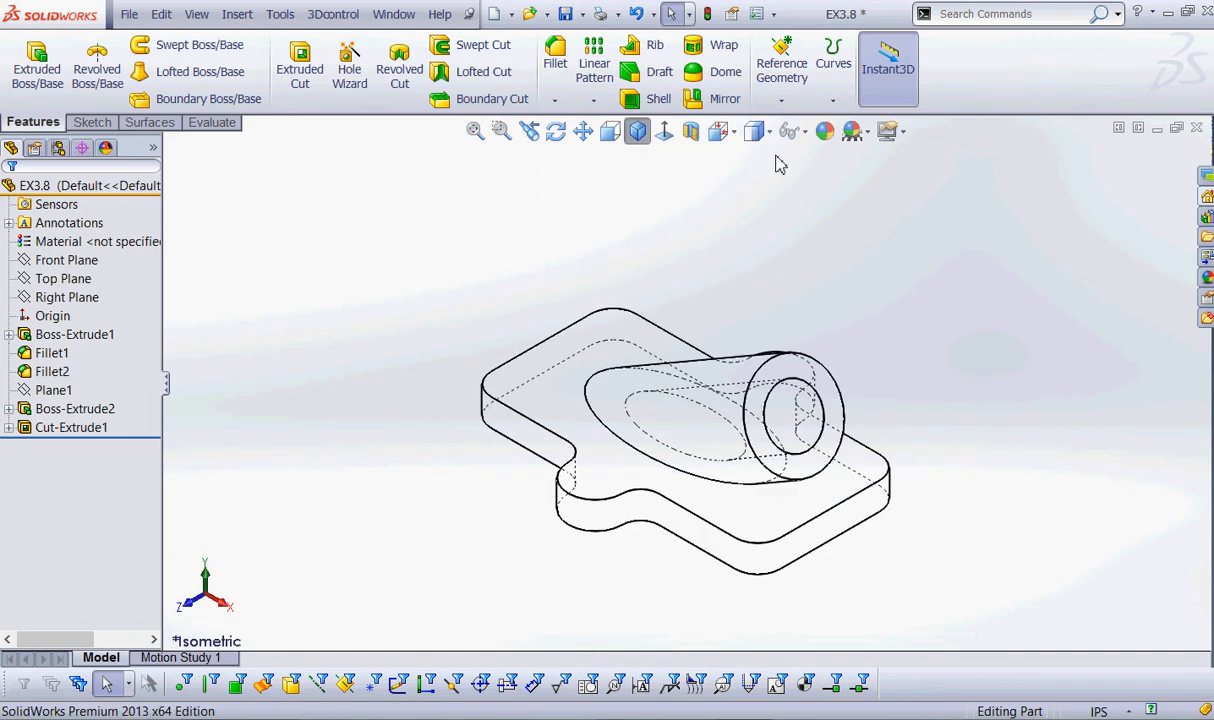
left_click(789, 132)
left_click(764, 133)
left_click(758, 159)
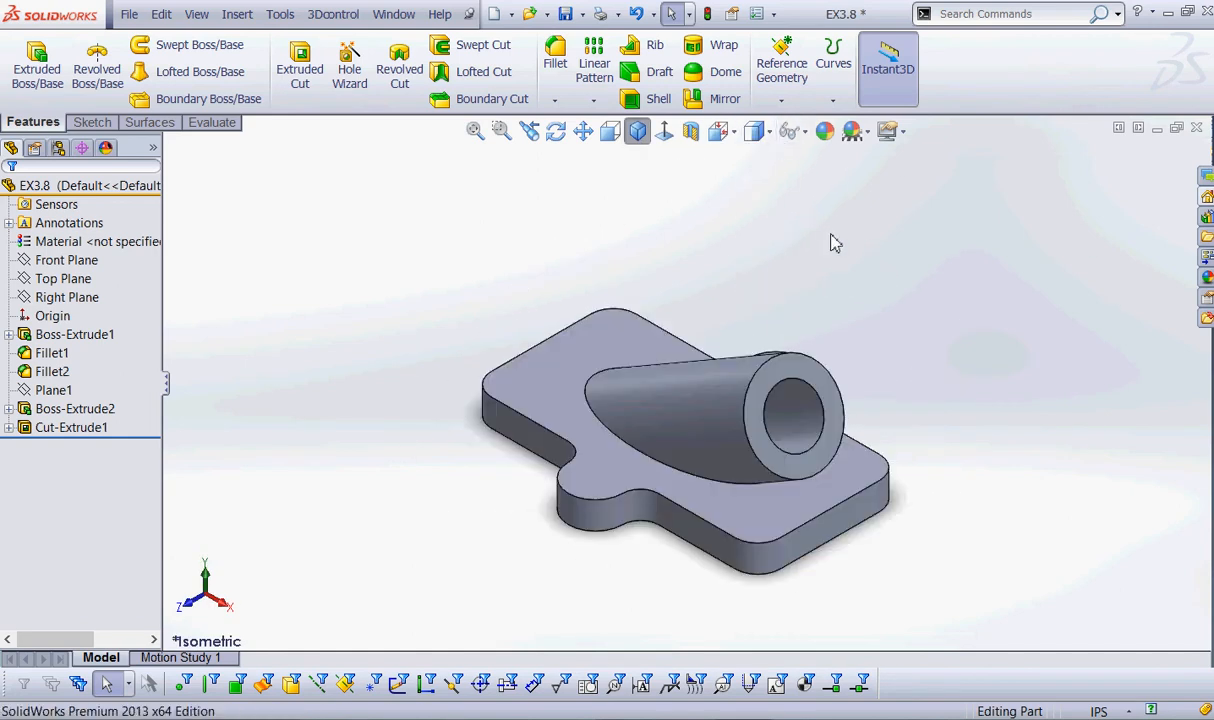
middle_click_drag(967, 300, 942, 348)
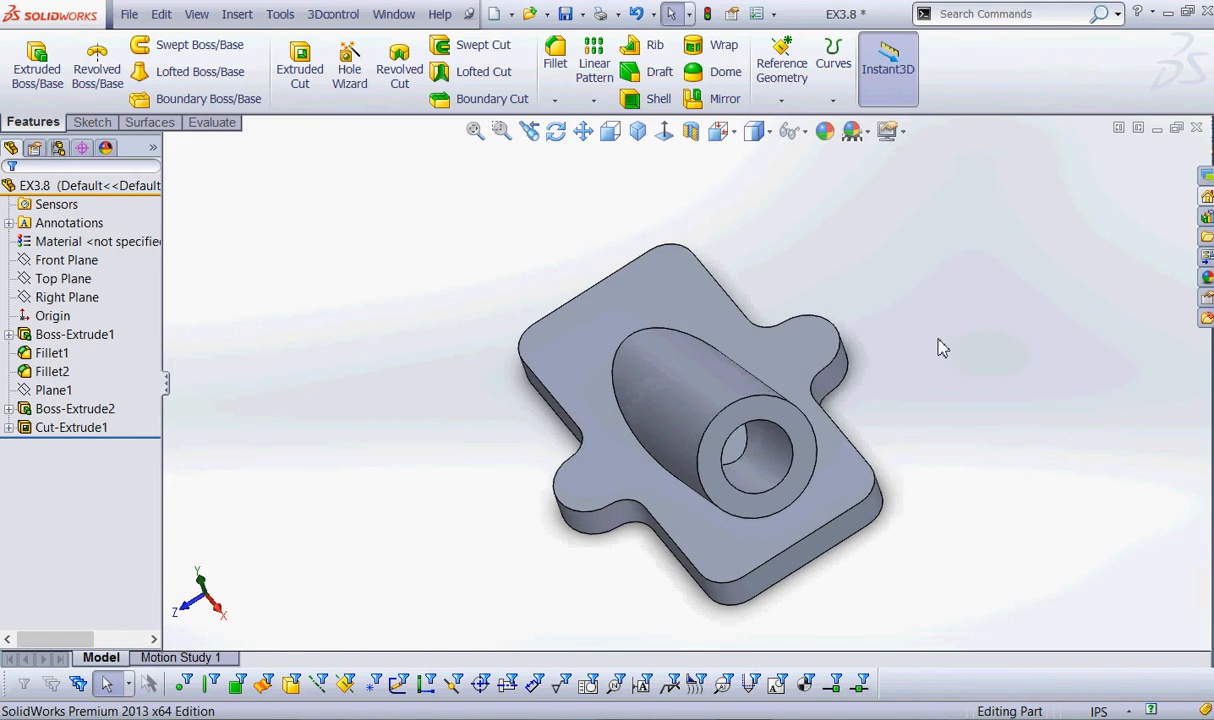
mouse_move(932, 296)
left_mouse_down()
mouse_move(406, 406)
mouse_move(918, 228)
left_mouse_up()
- Start a Hole Wizard plain hole using the ANSI Inch standard and the All Drill sizes type
mouse_move(346, 36)
left_mouse_down()
mouse_move(392, 106)
mouse_move(362, 30)
left_mouse_up()
left_click(350, 73)
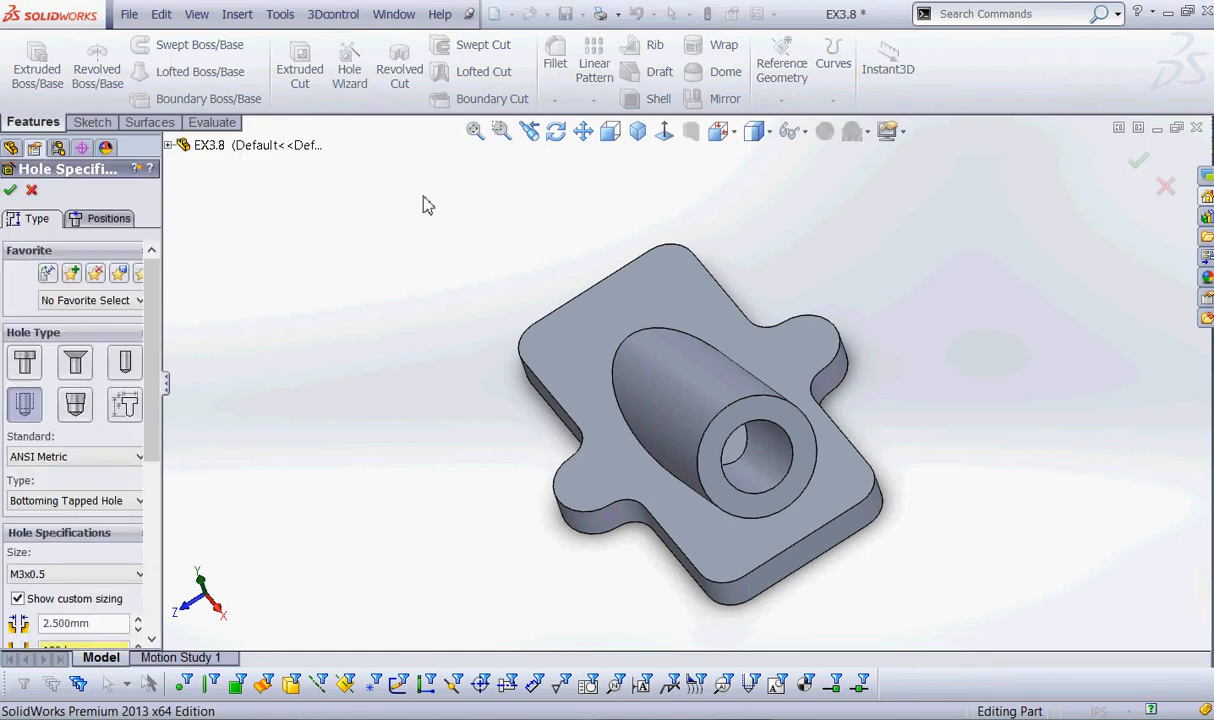
left_click(101, 457)
scroll(70, 500, "up", 3)
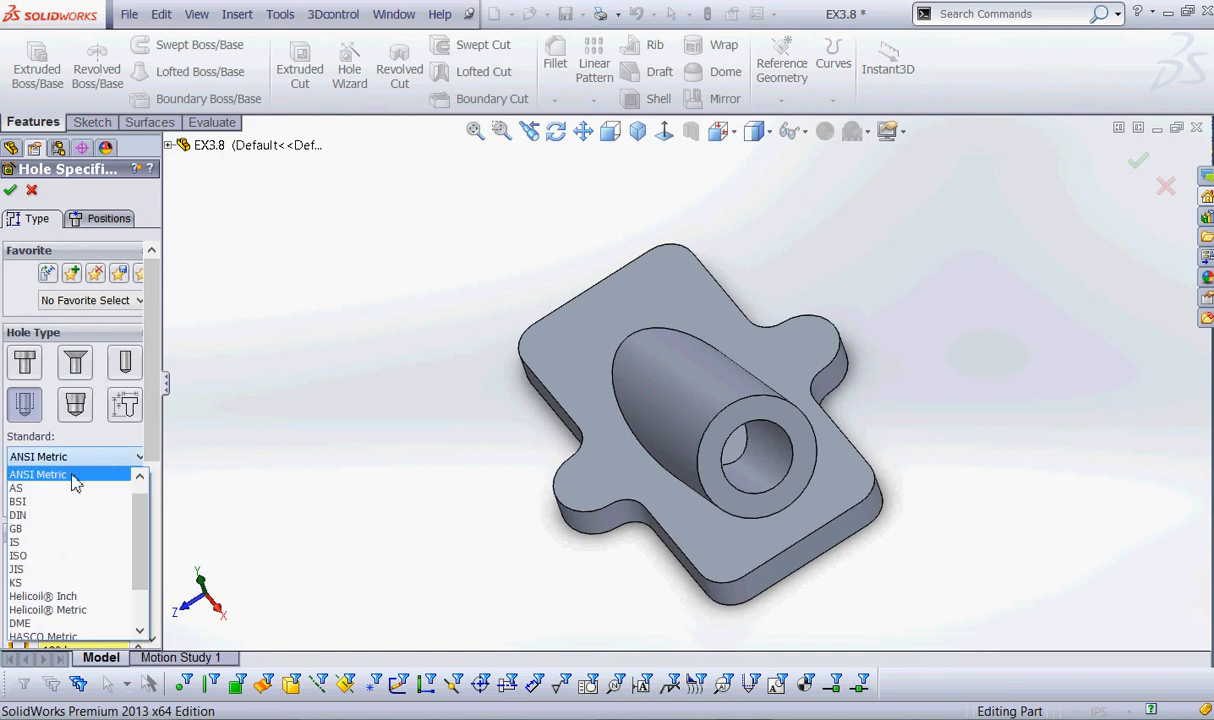
left_click(45, 473)
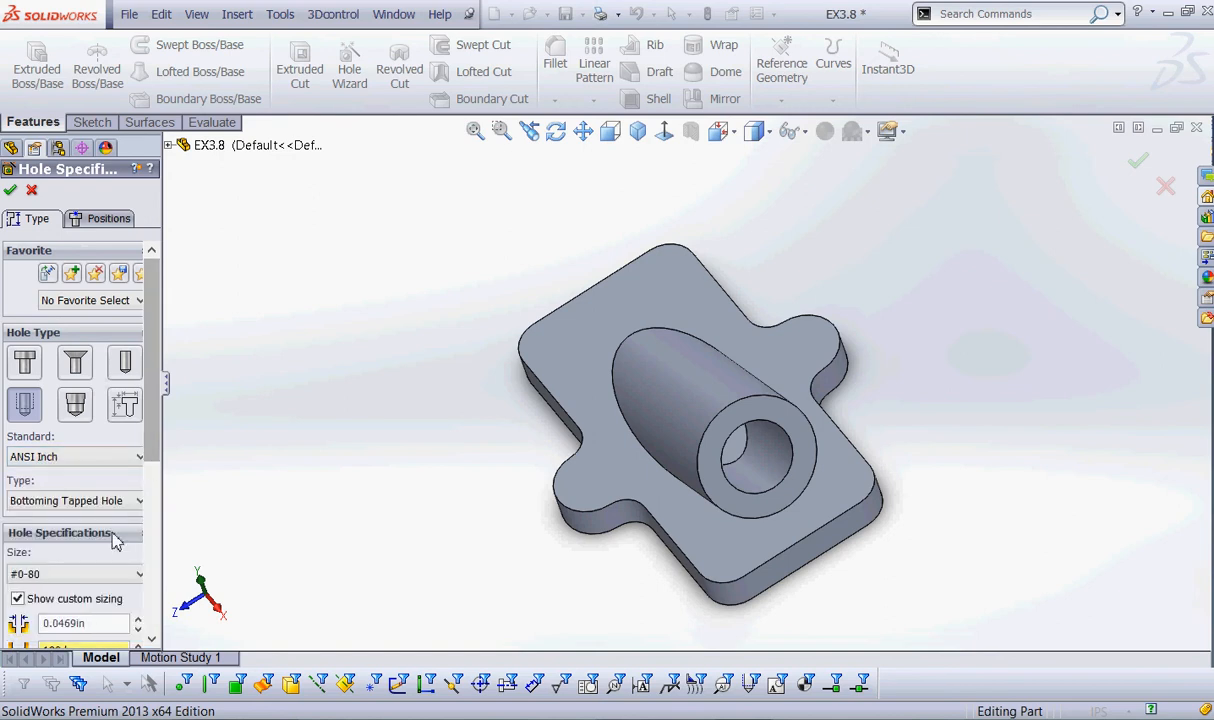
left_click(117, 499)
left_click(130, 353)
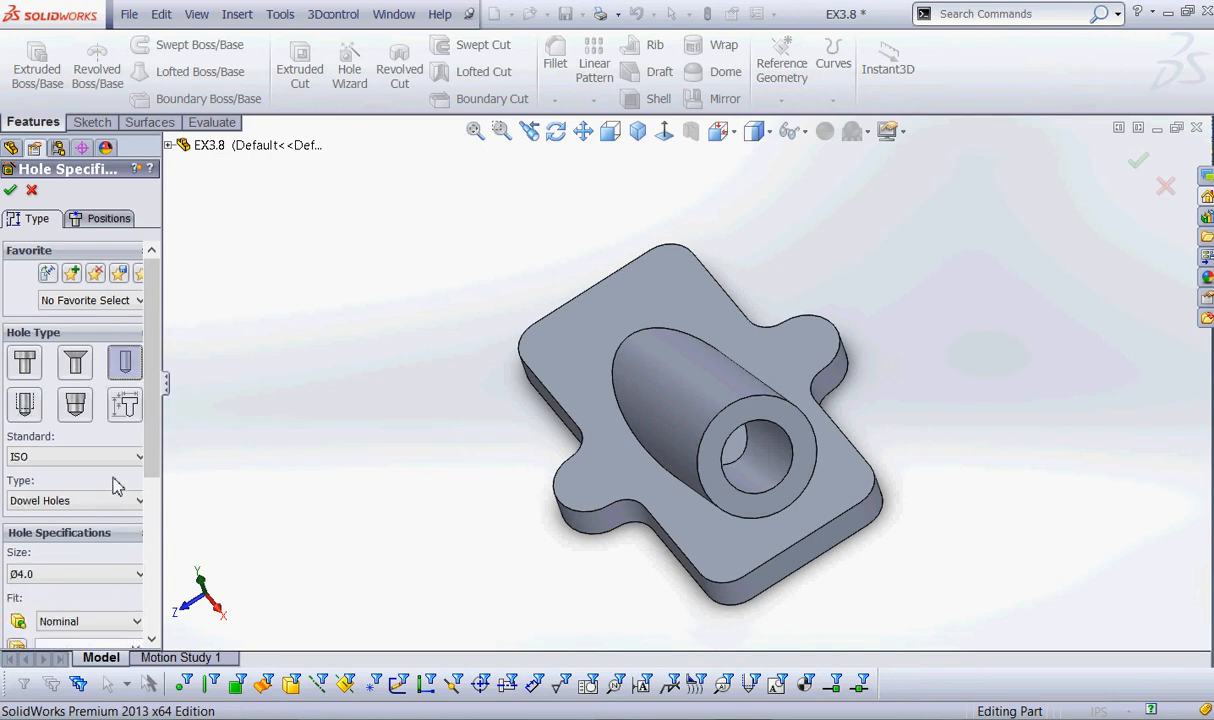
left_click(110, 456)
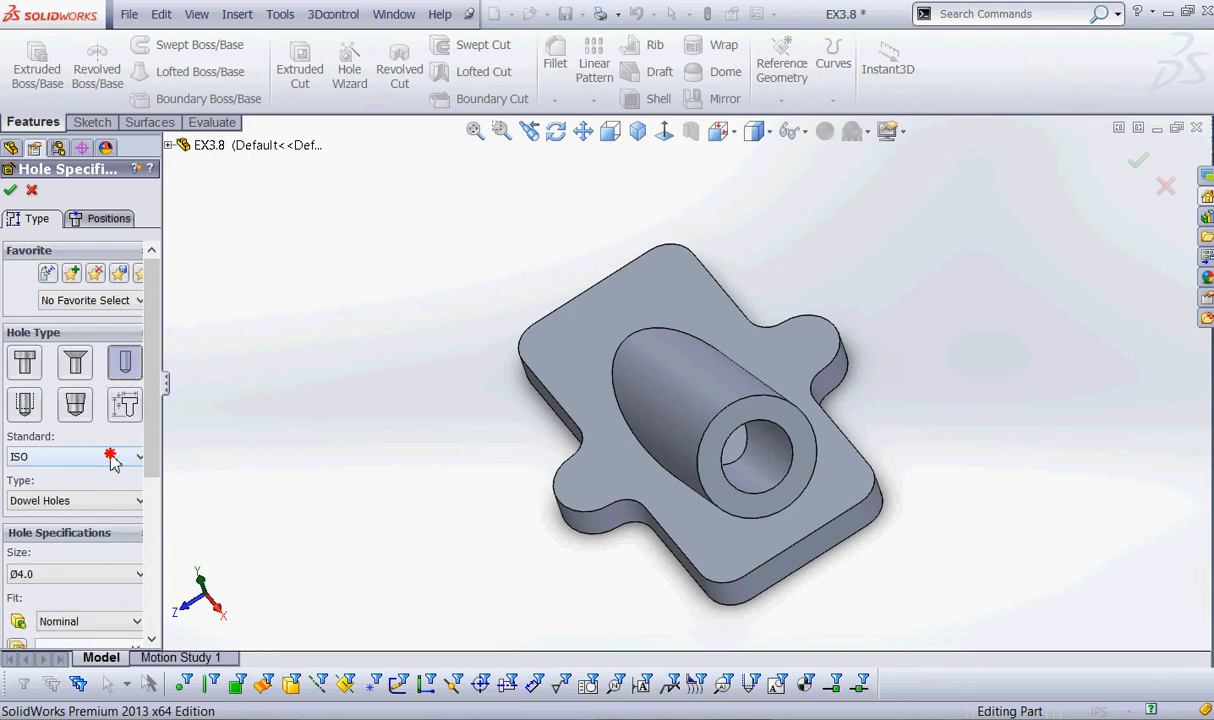
scroll(70, 540, "up", 3)
left_click(32, 474)
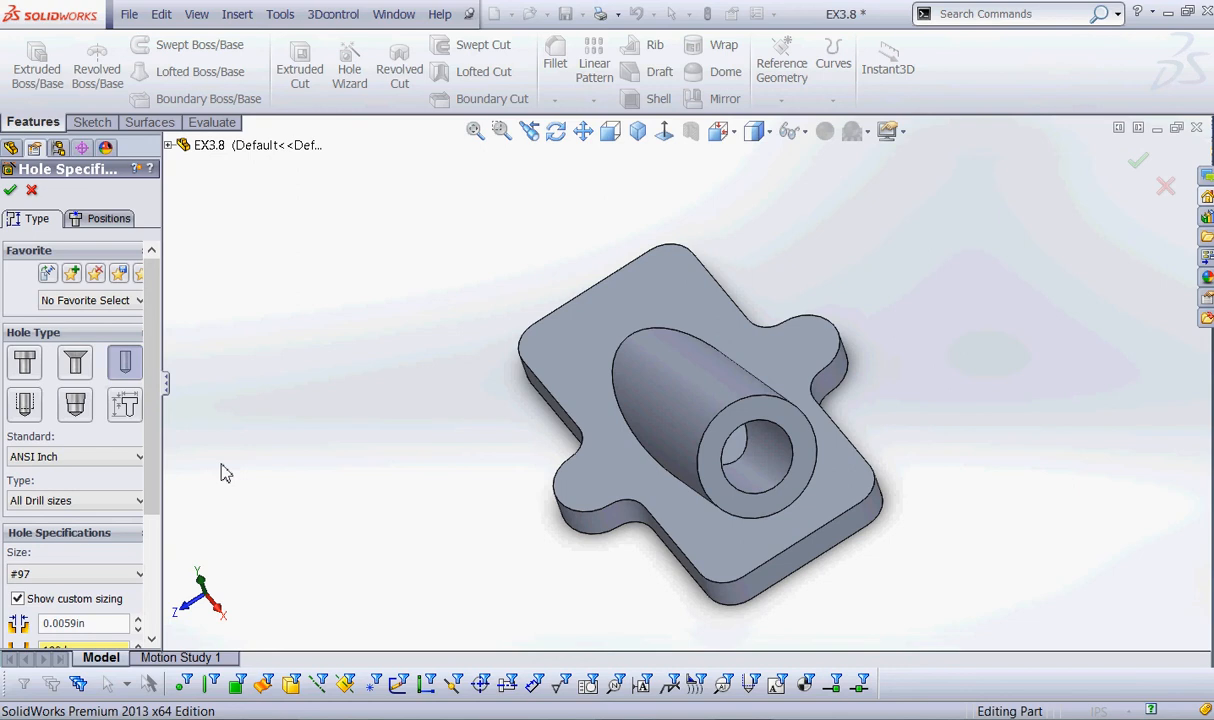
- Set the drilled hole's size to 3/8 and its end condition to Through All
left_click_drag(154, 387, 129, 562)
left_click(72, 428)
left_click(33, 576)
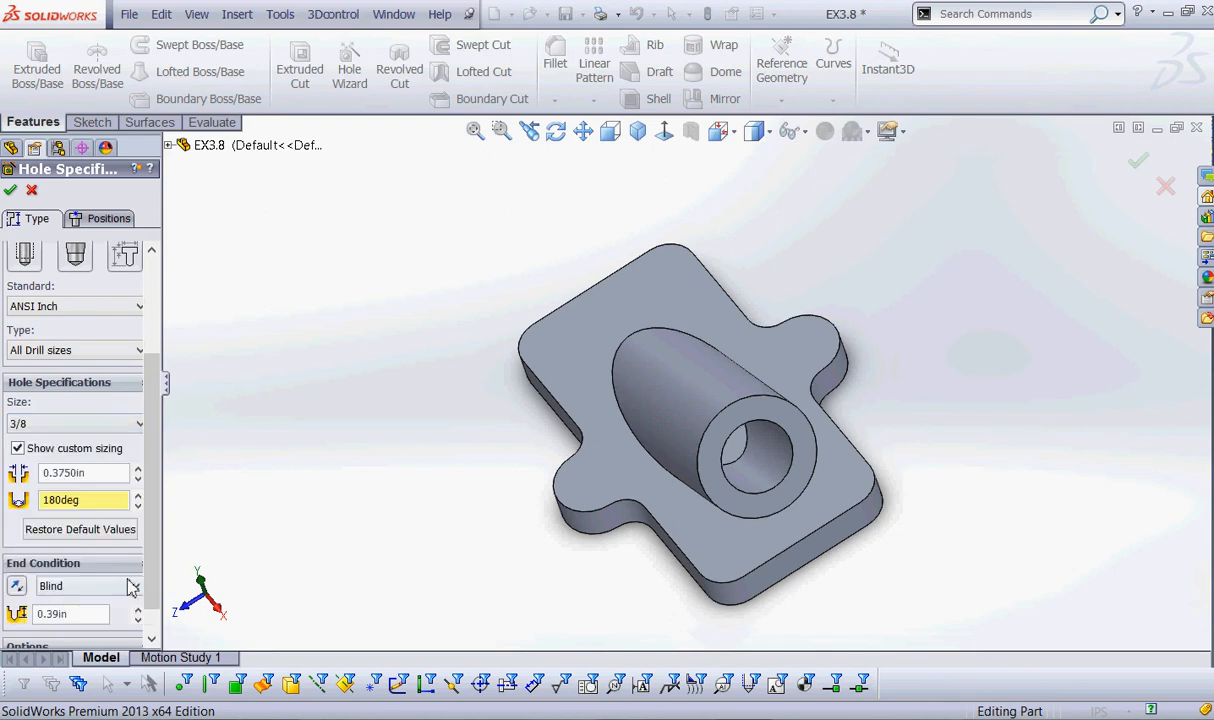
left_click(50, 588)
left_click(66, 617)
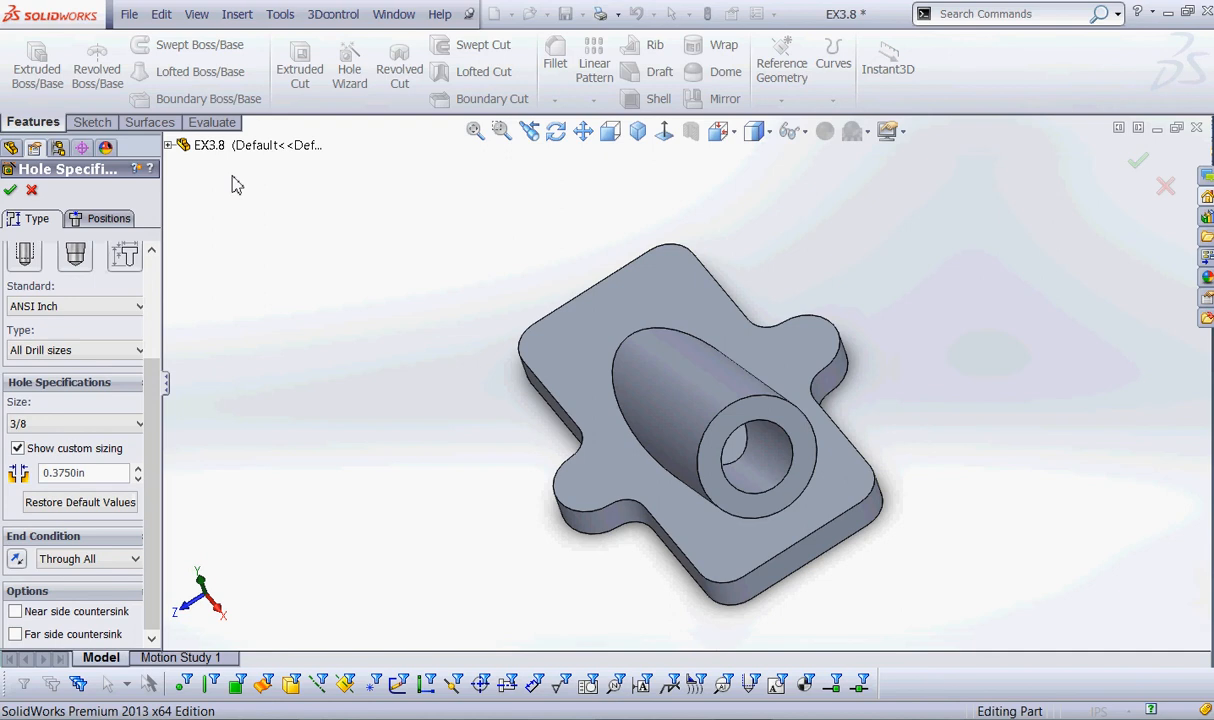
- Place one hole centre on each of the two rounded tabs on the plate's top face
left_click(105, 219)
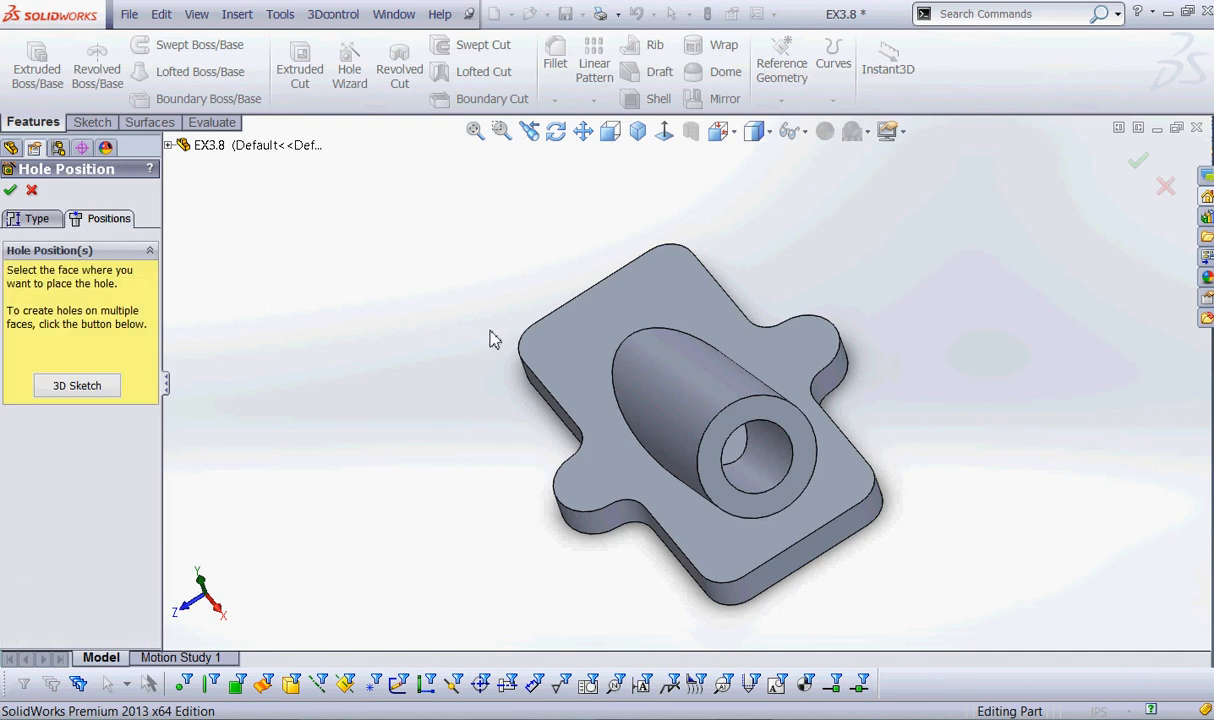
left_click(588, 346)
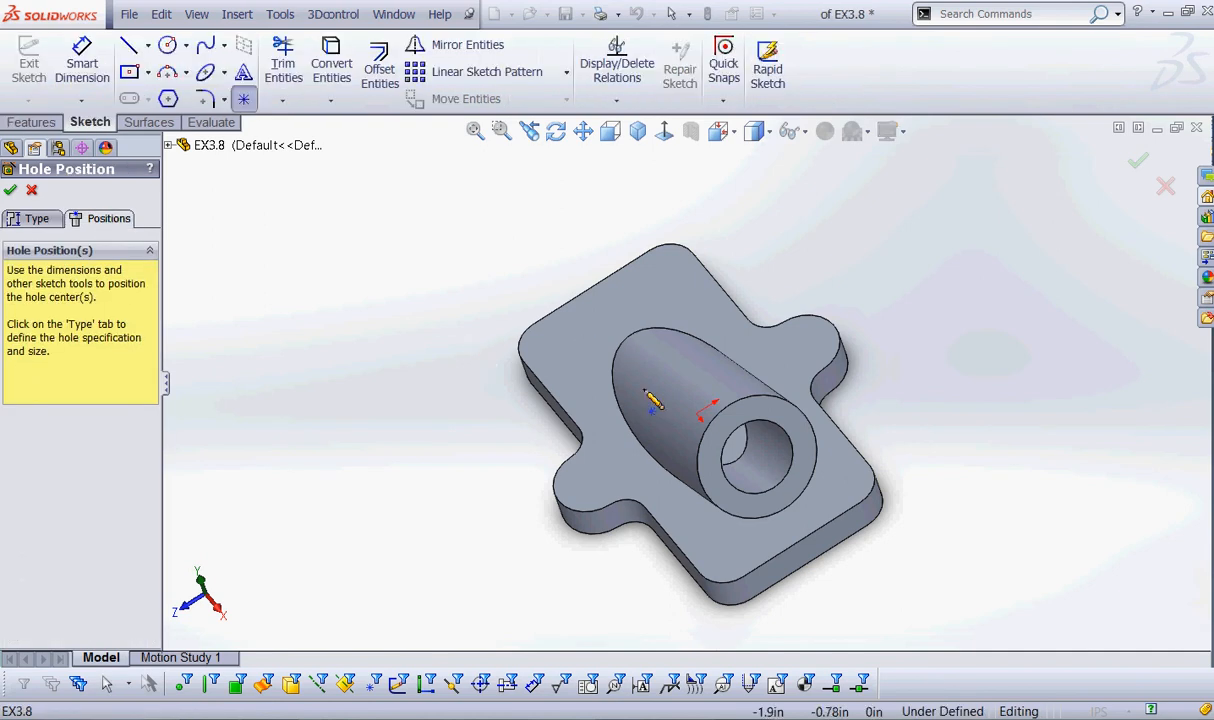
left_click(582, 487)
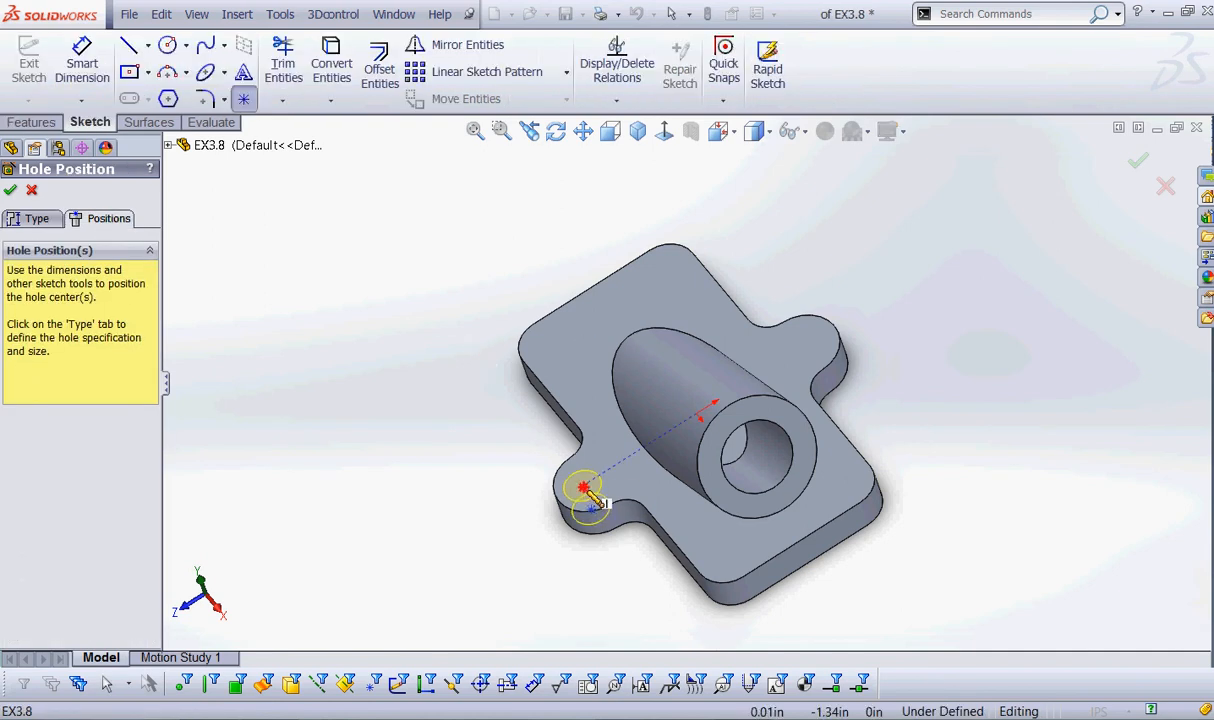
left_click(813, 338)
right_click(882, 278)
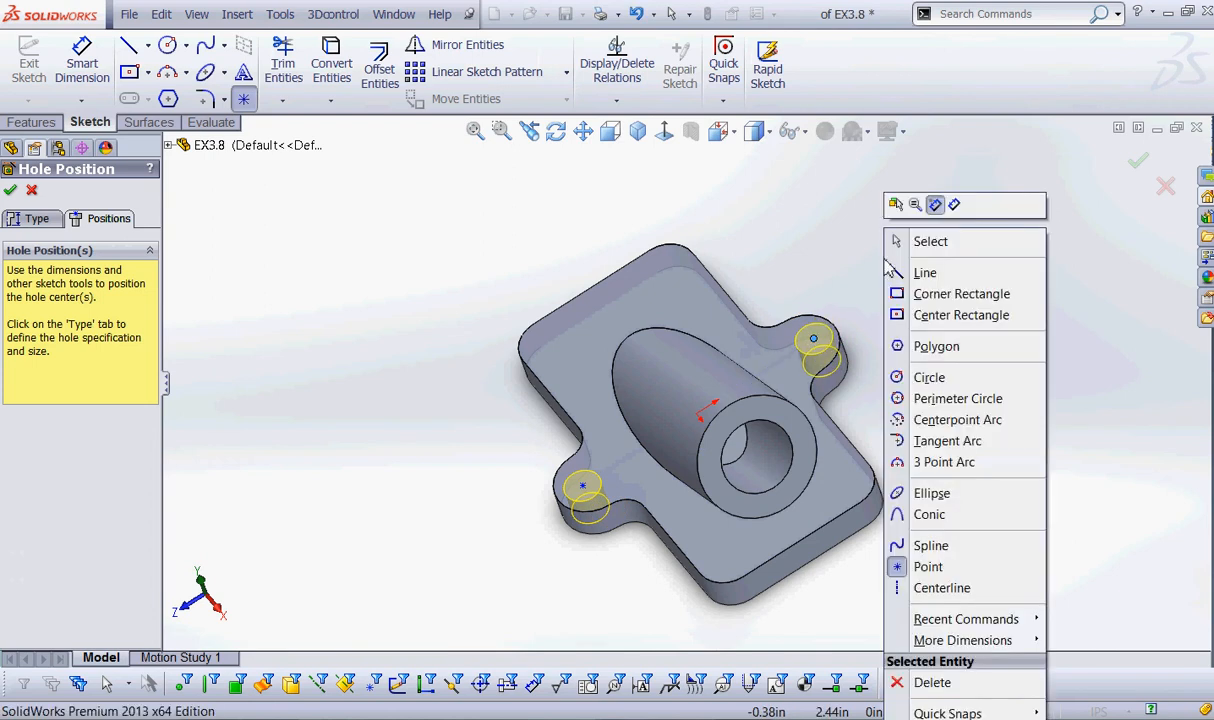
left_click(932, 242)
- Make the rear tab's hole centre concentric with the rounded edge of that tab
left_click(638, 131)
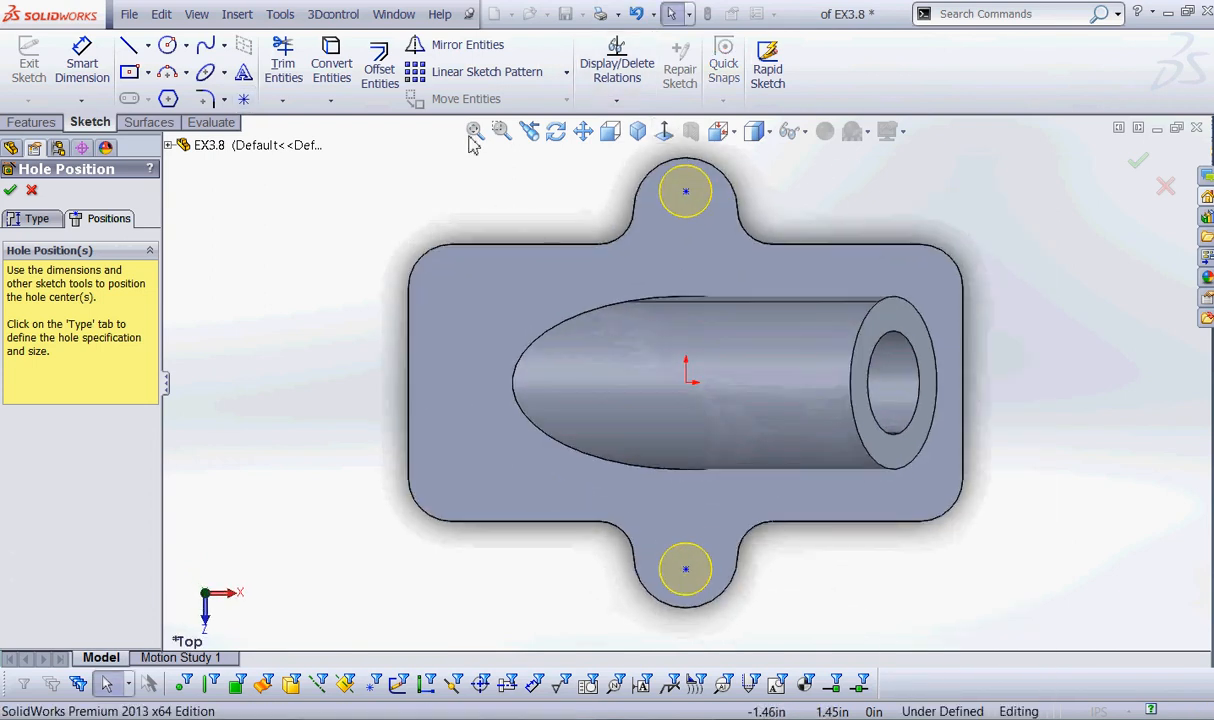
left_click(616, 100)
left_click(637, 141)
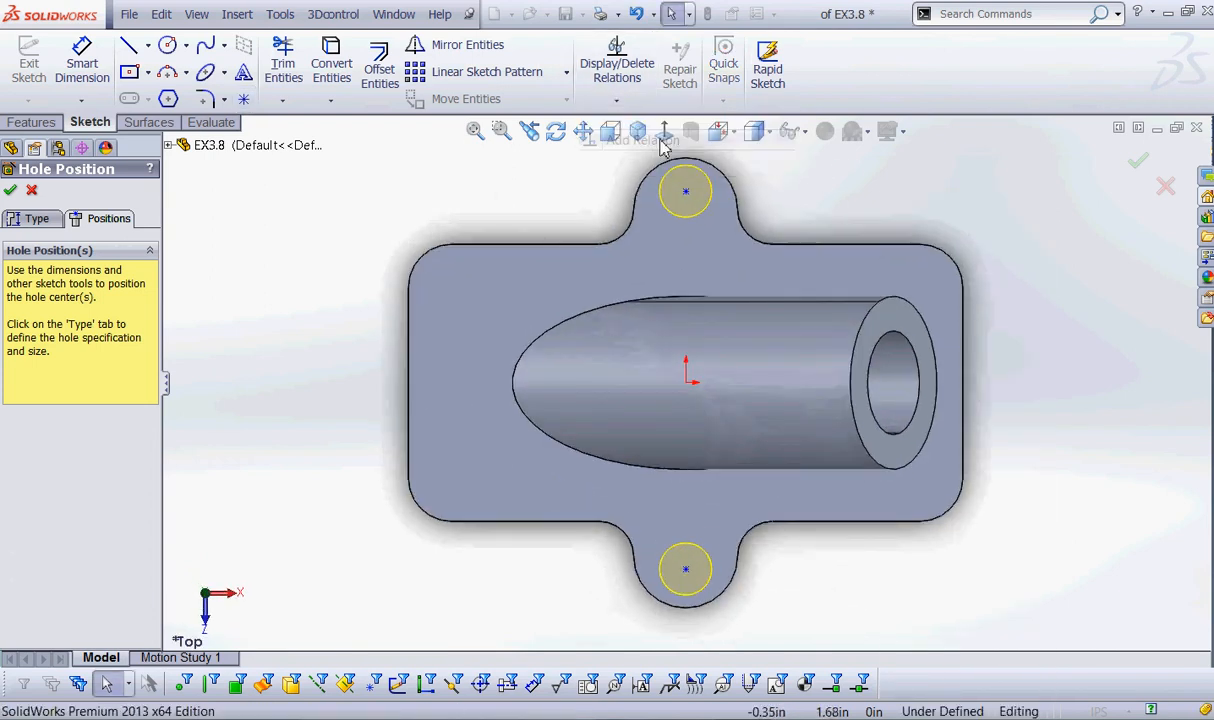
left_click(686, 192)
left_click(624, 168)
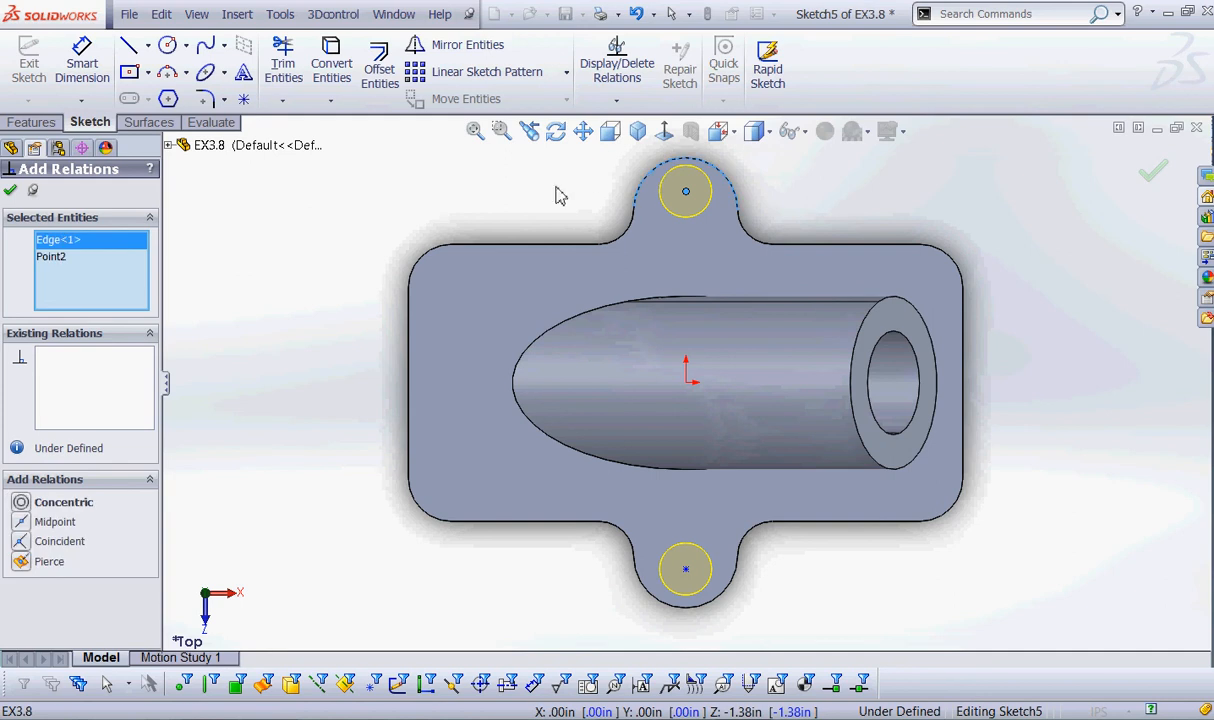
left_click(22, 503)
- Make the front tab's hole centre concentric with its rounded edge and finish the two holes
right_click(115, 270)
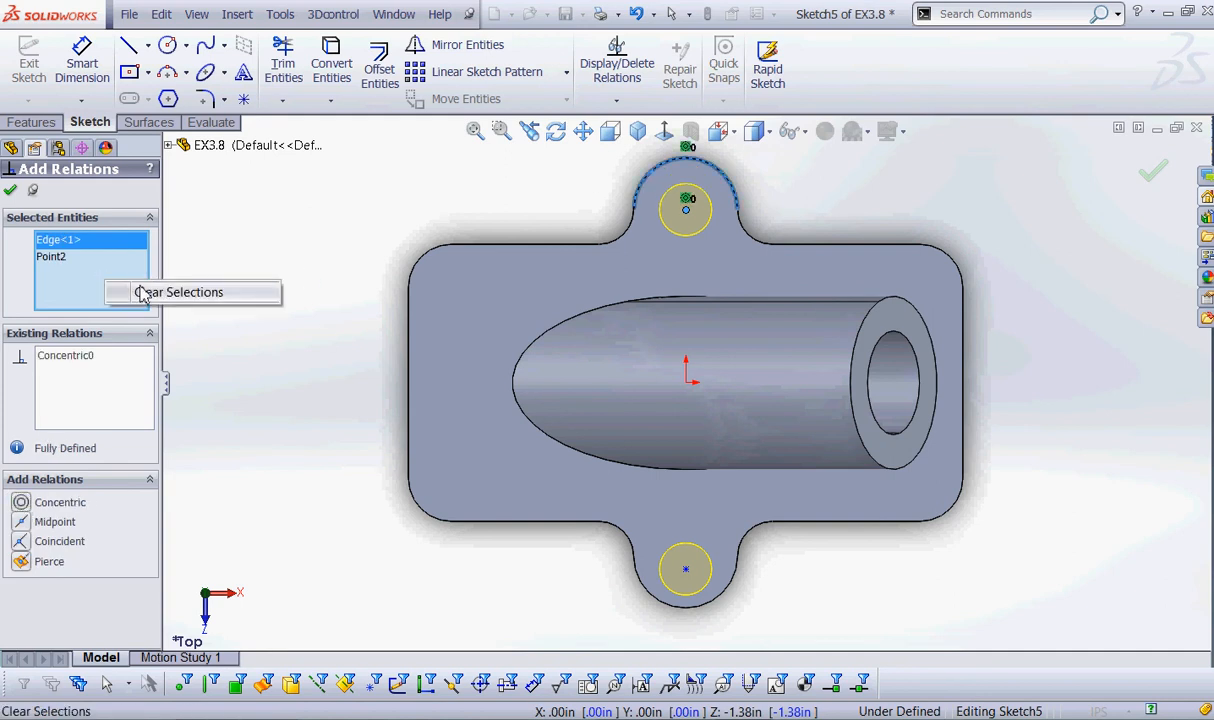
left_click(160, 279)
left_click(686, 569)
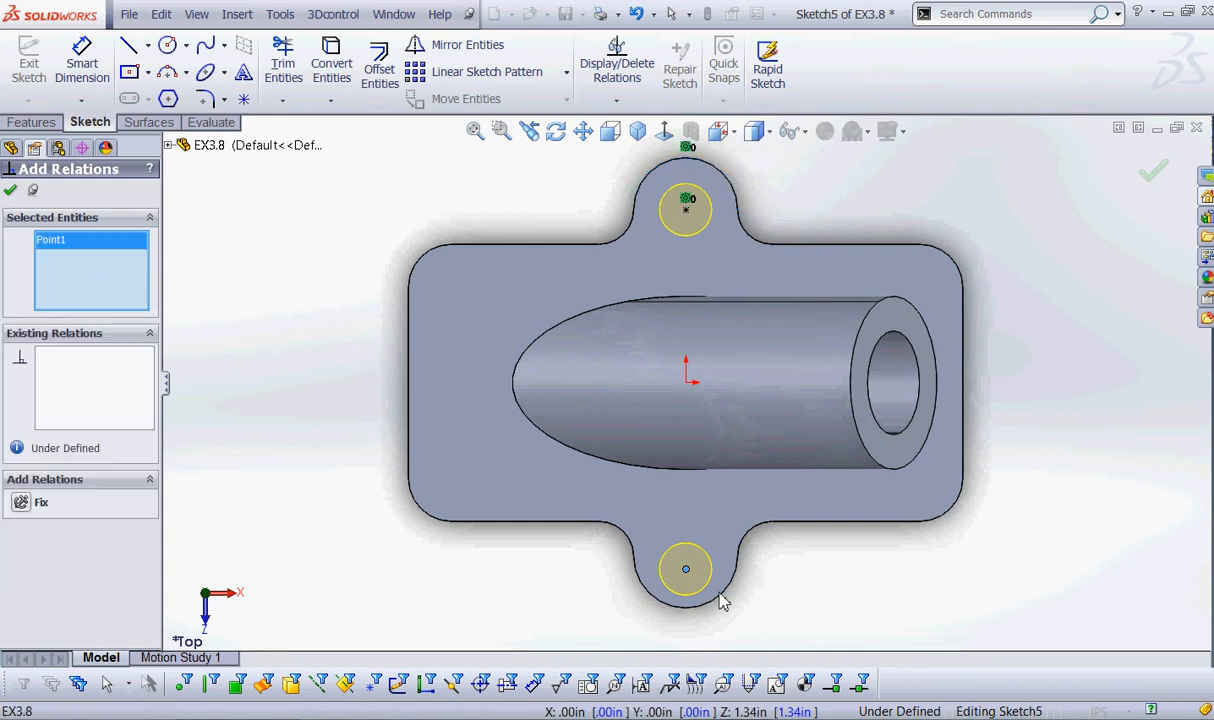
left_click(726, 600)
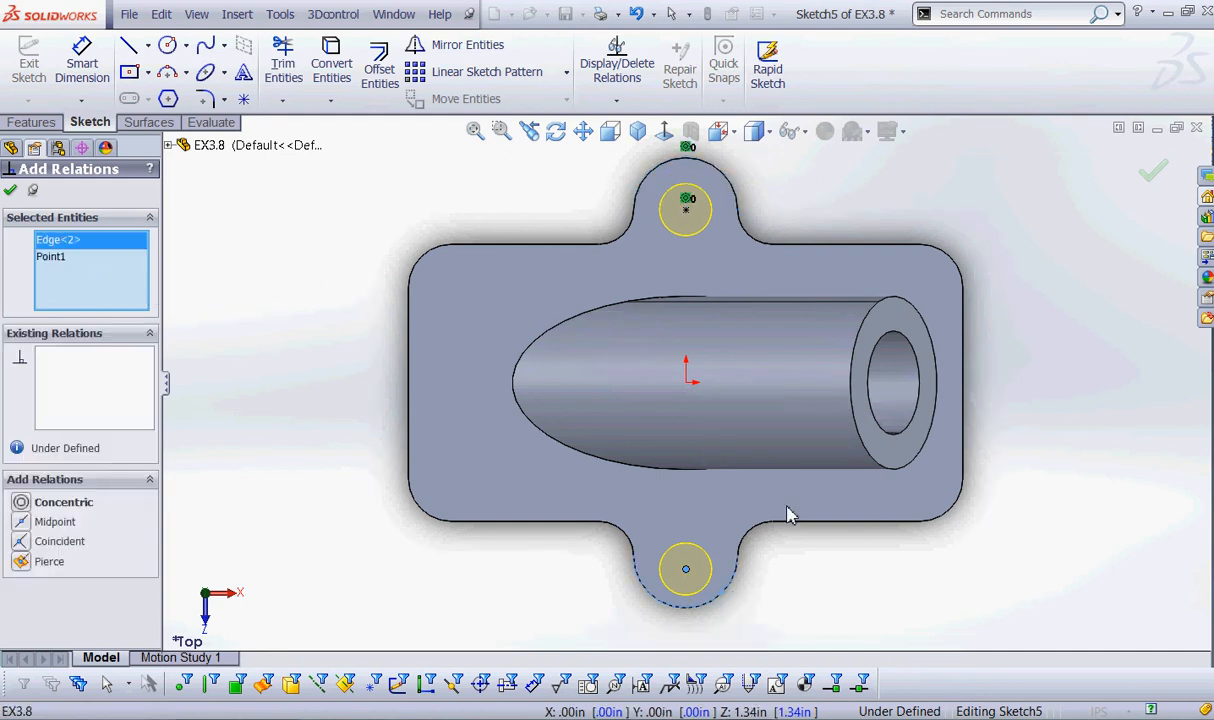
left_click(22, 503)
left_click(10, 190)
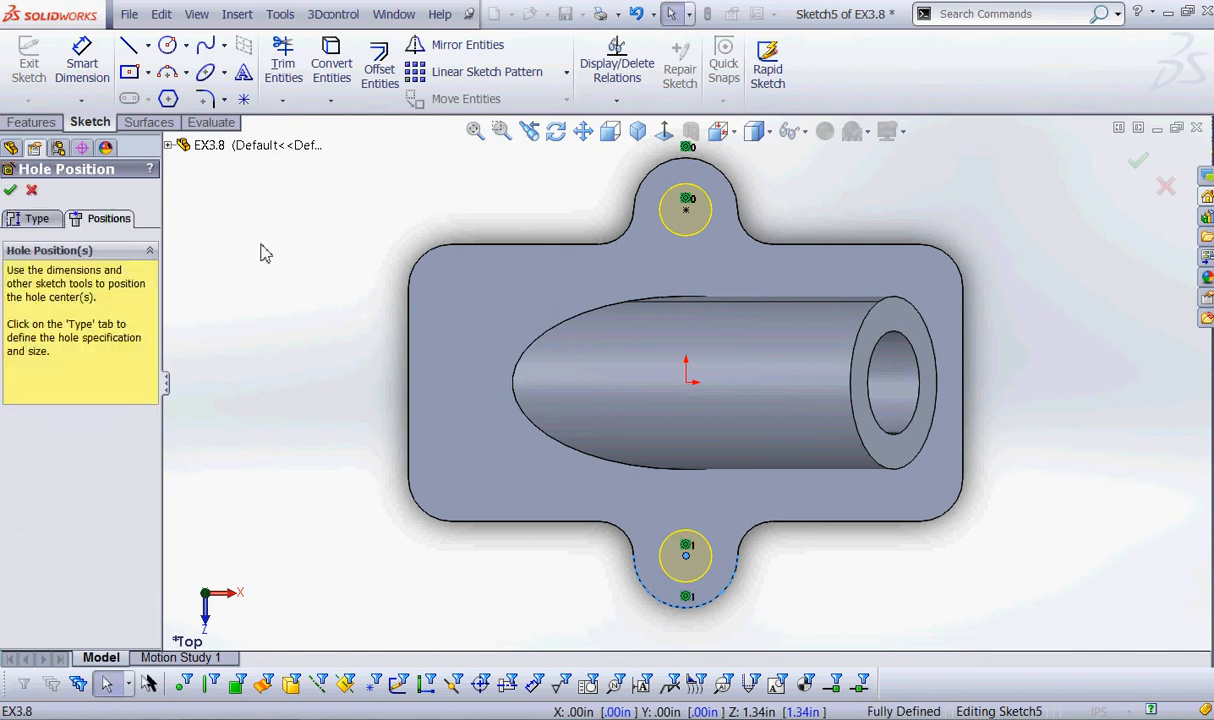
left_click(10, 190)
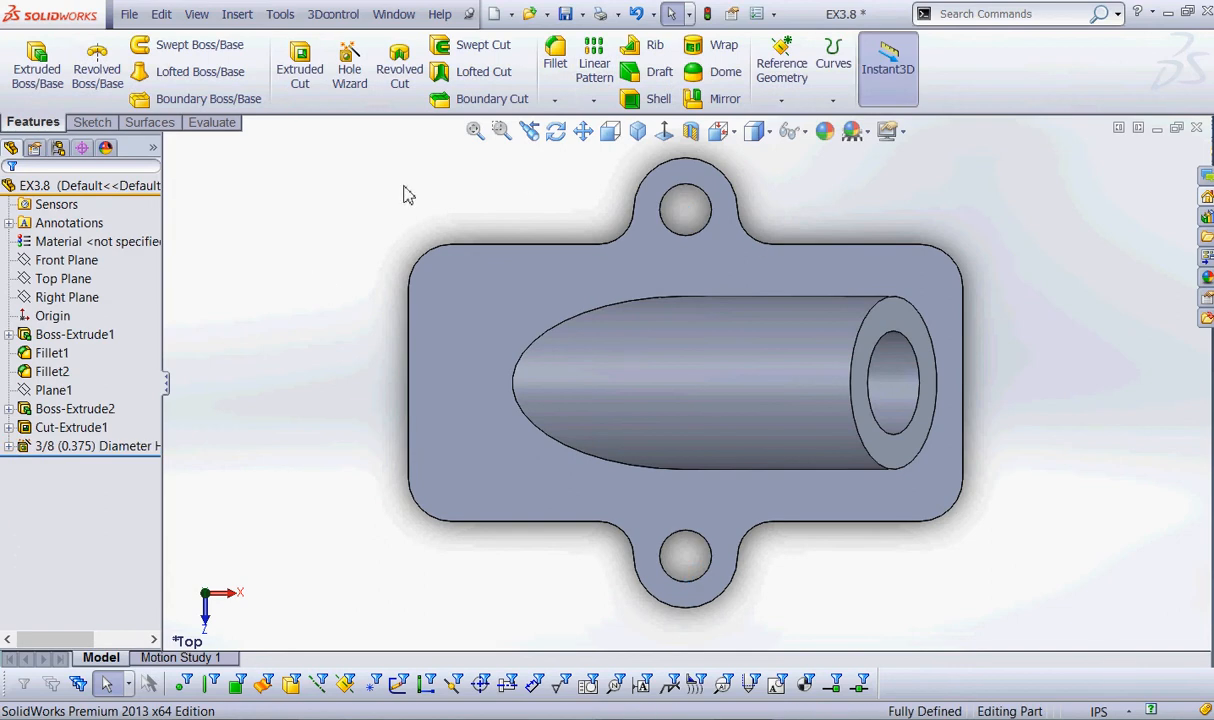
- Examine the part with hidden lines visible from the top and the front, and restore the shaded display with edges
left_click(766, 131)
left_click(756, 216)
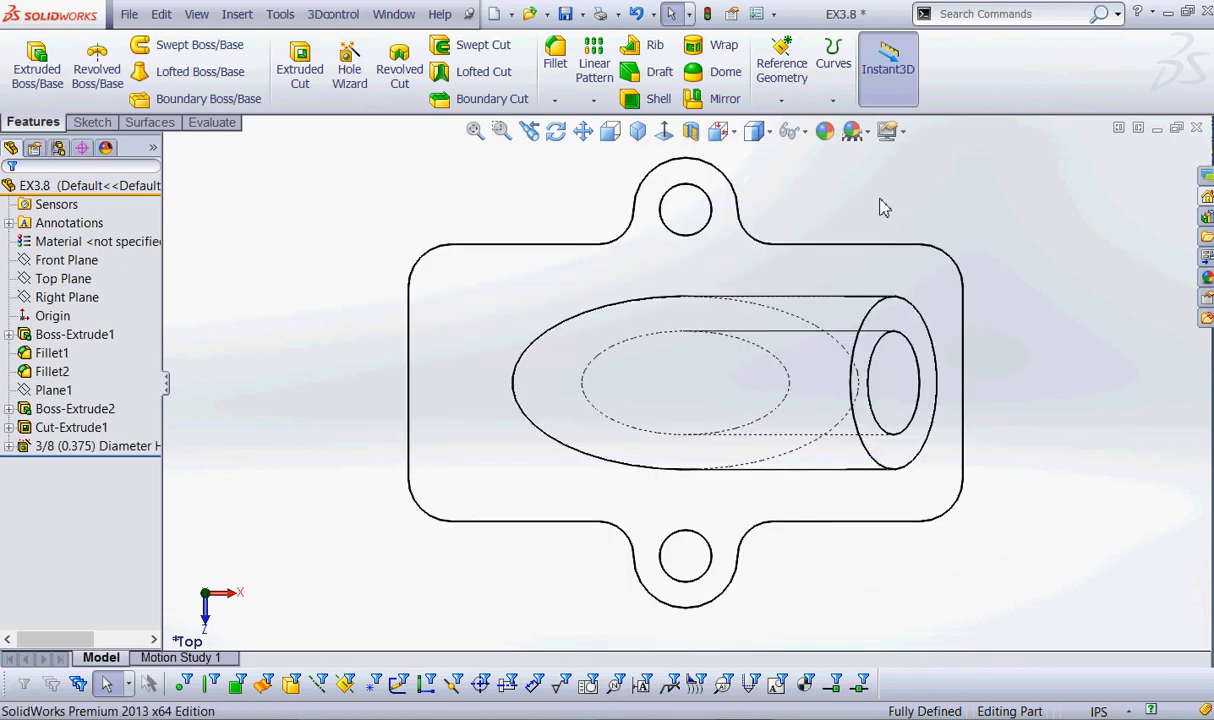
left_click(718, 131)
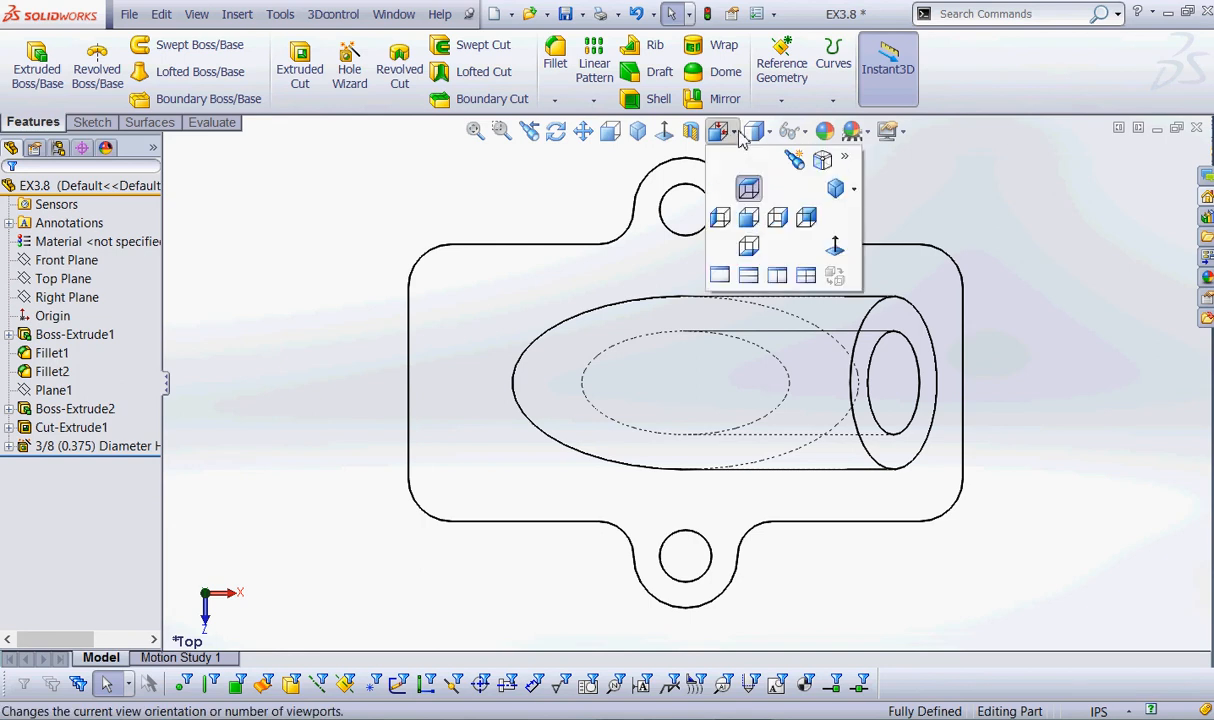
left_click(700, 208)
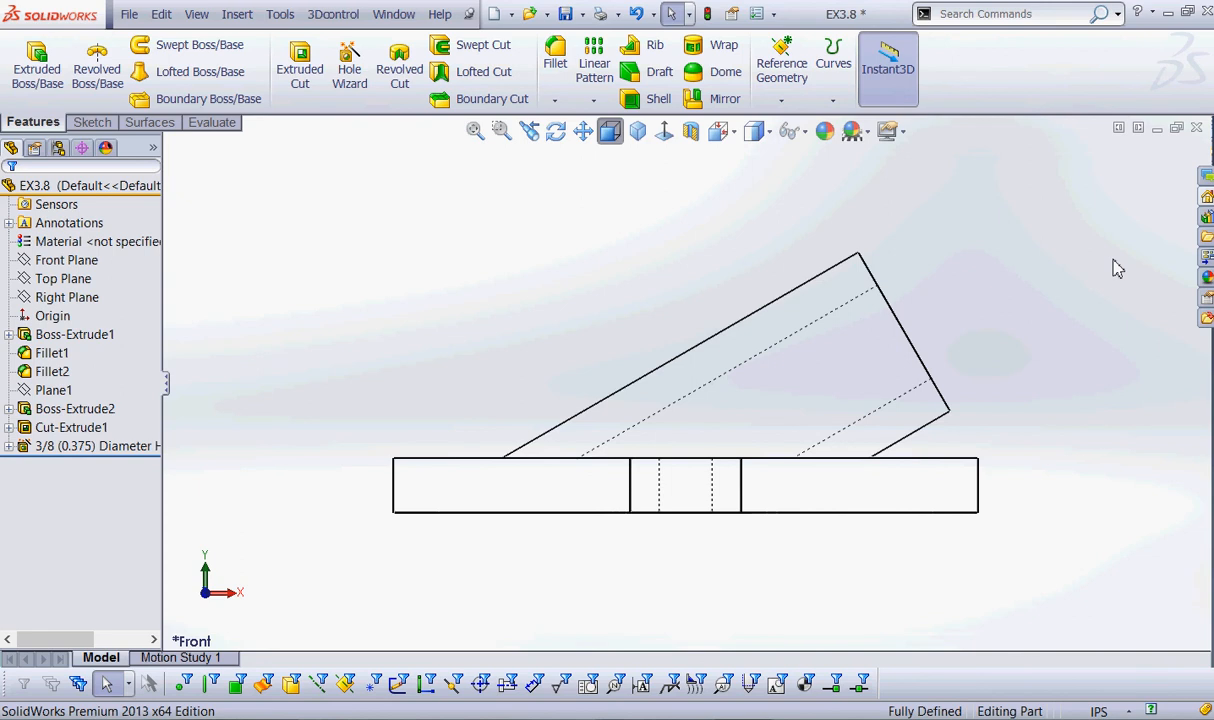
left_click(768, 132)
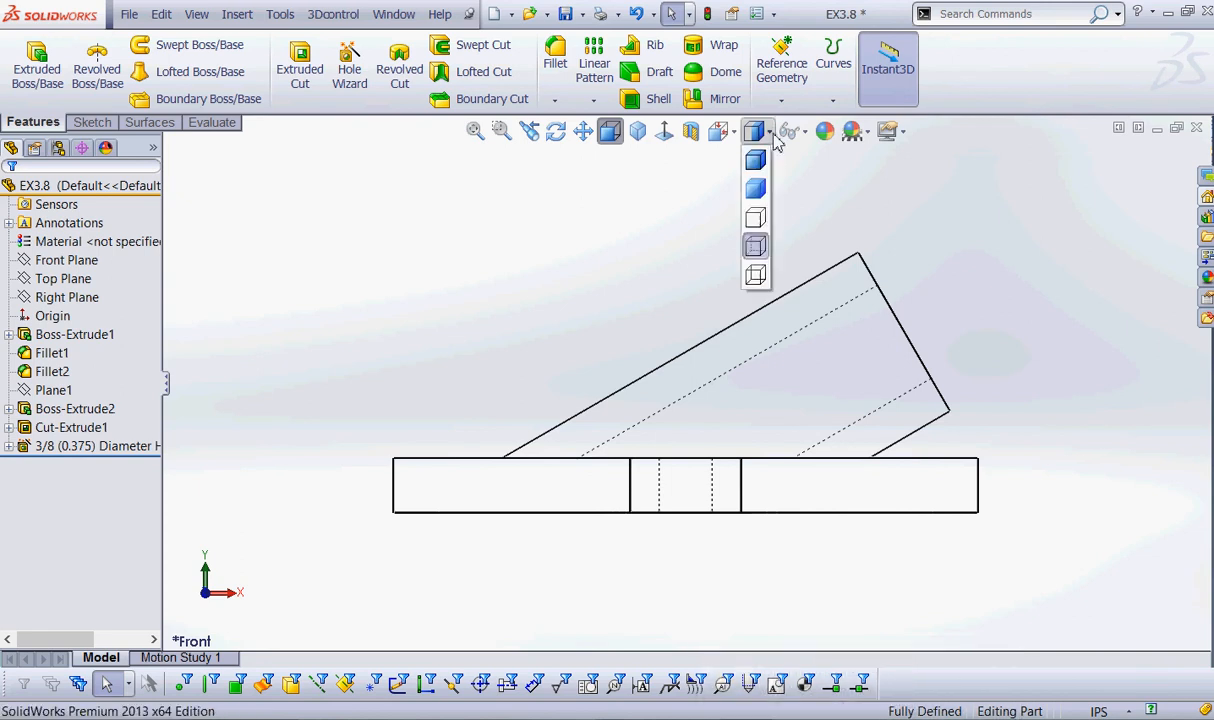
left_click(755, 160)
- Fillet the plate's top outer edge with a constant 0.06 in radius, using tangent propagation around the whole outline
middle_click_drag(940, 252, 962, 346)
left_click(554, 70)
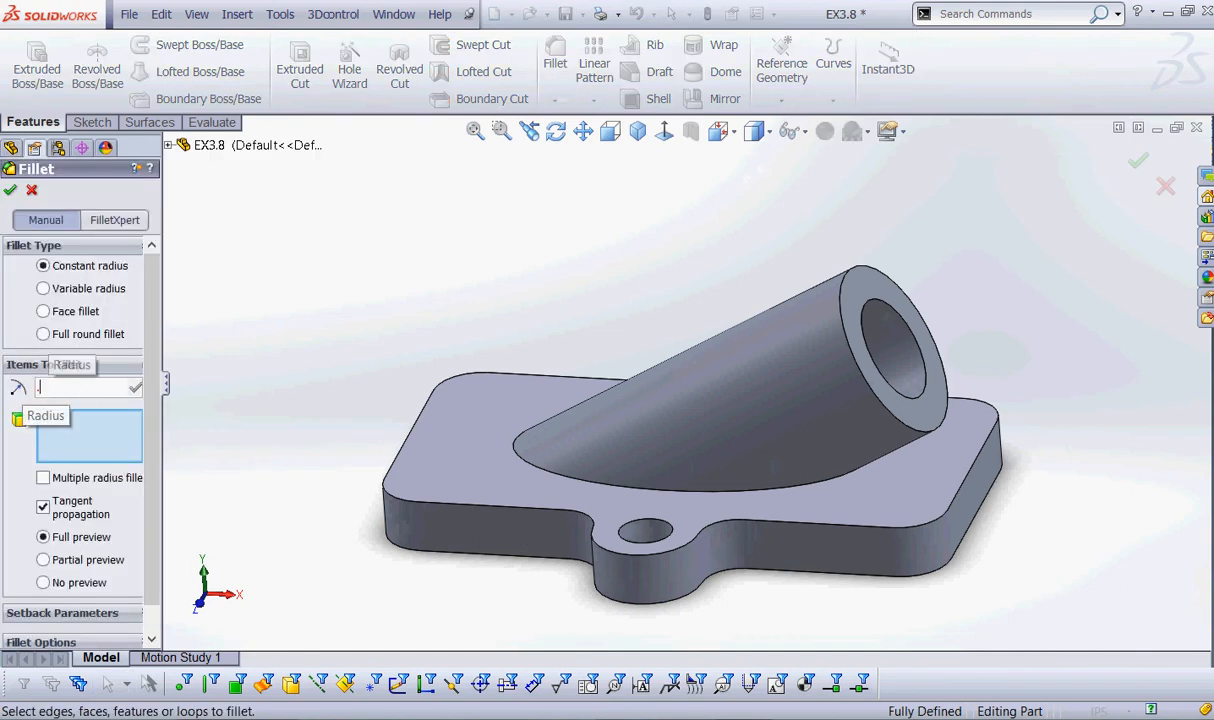
type(".06")
key("Return")
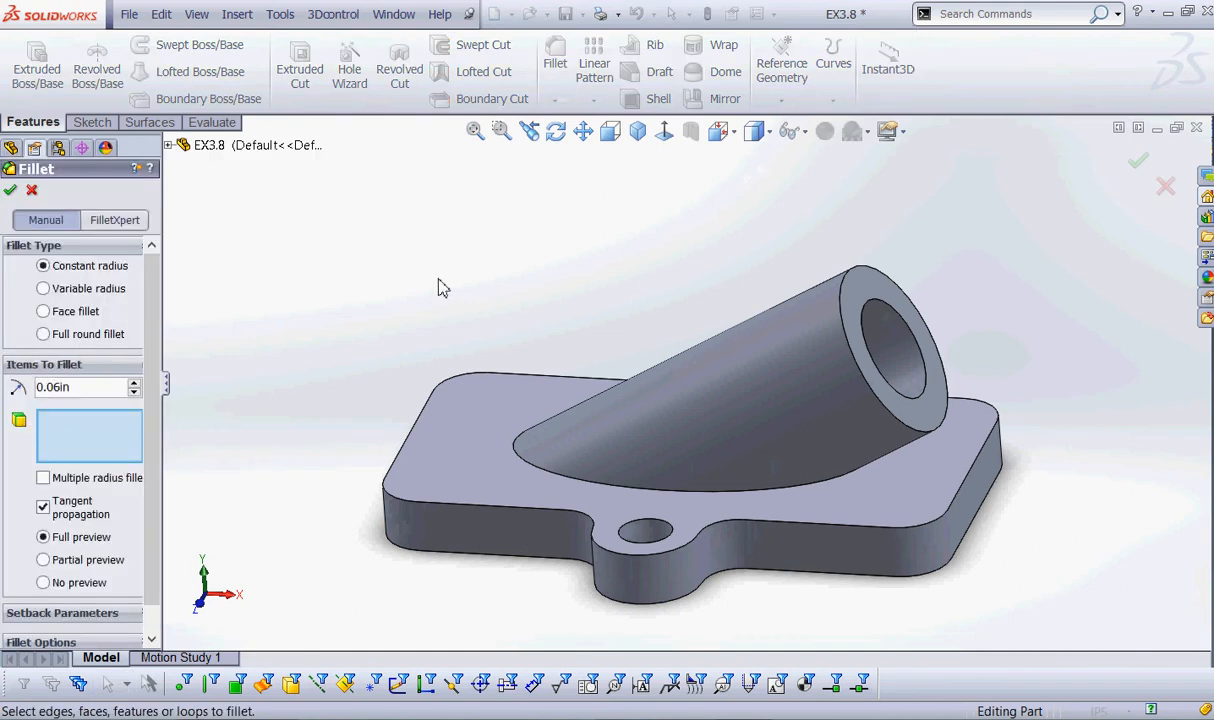
left_click(377, 423)
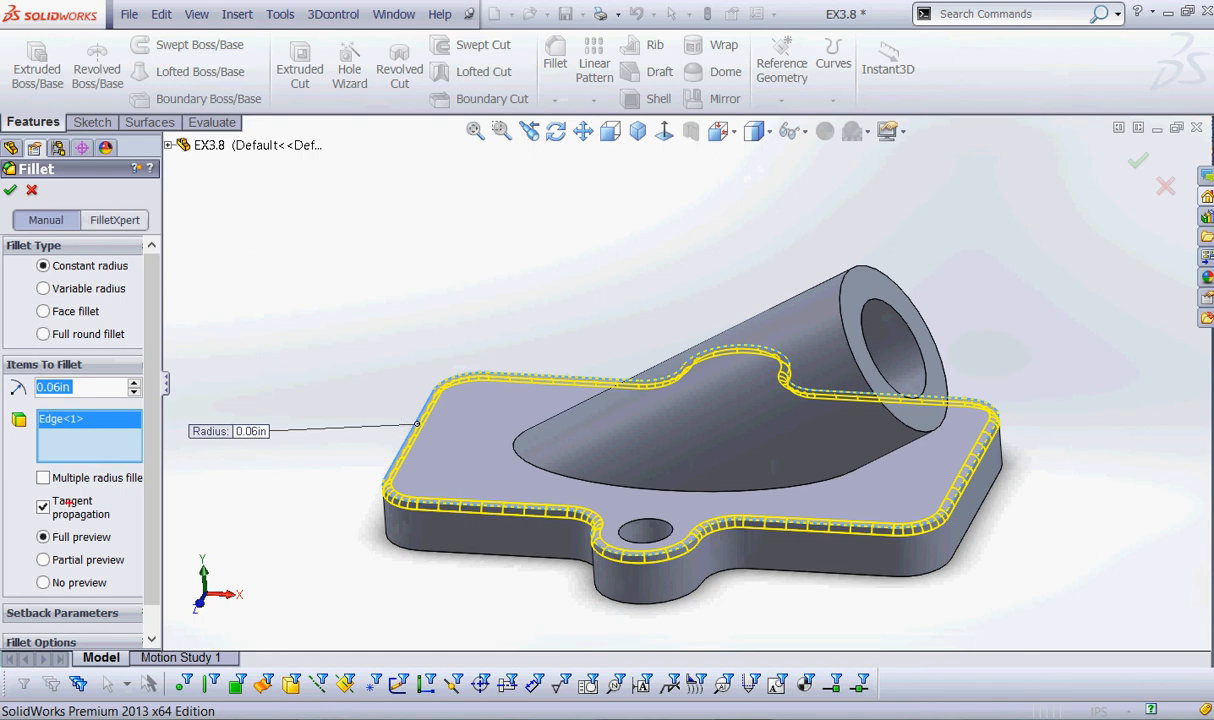
mouse_move(14, 487)
left_mouse_down()
mouse_move(123, 480)
mouse_move(30, 498)
left_mouse_up()
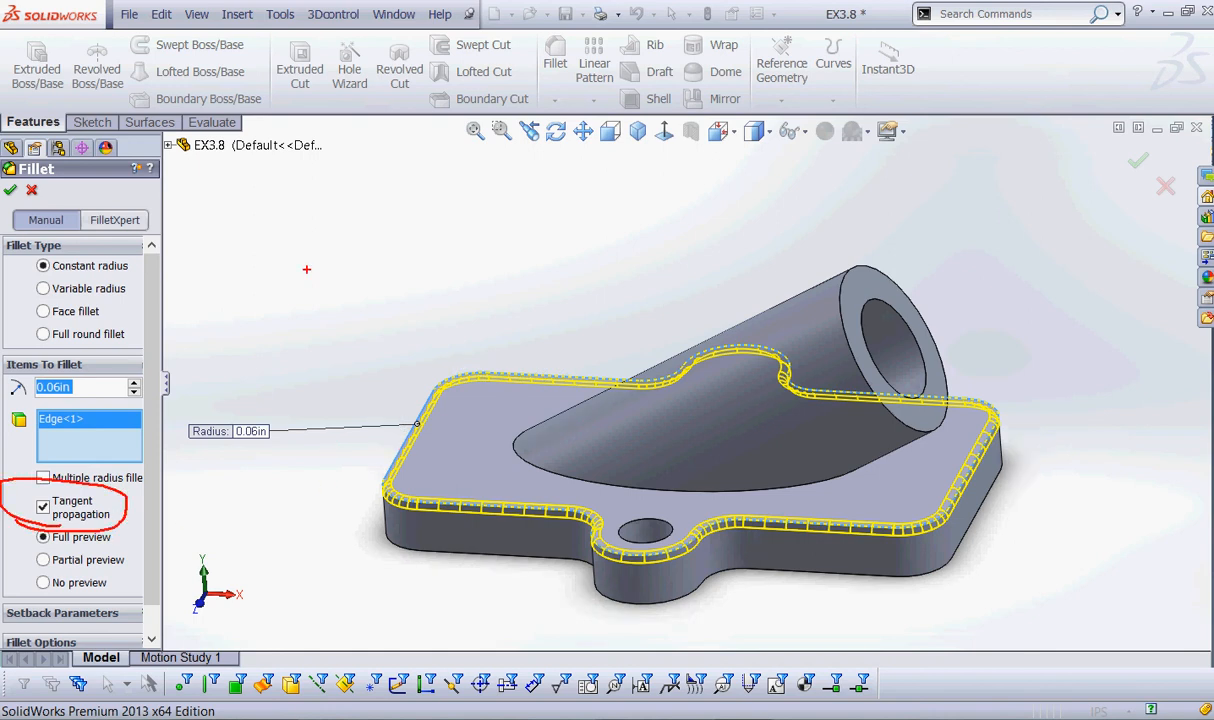
key("Escape")
left_click(10, 190)
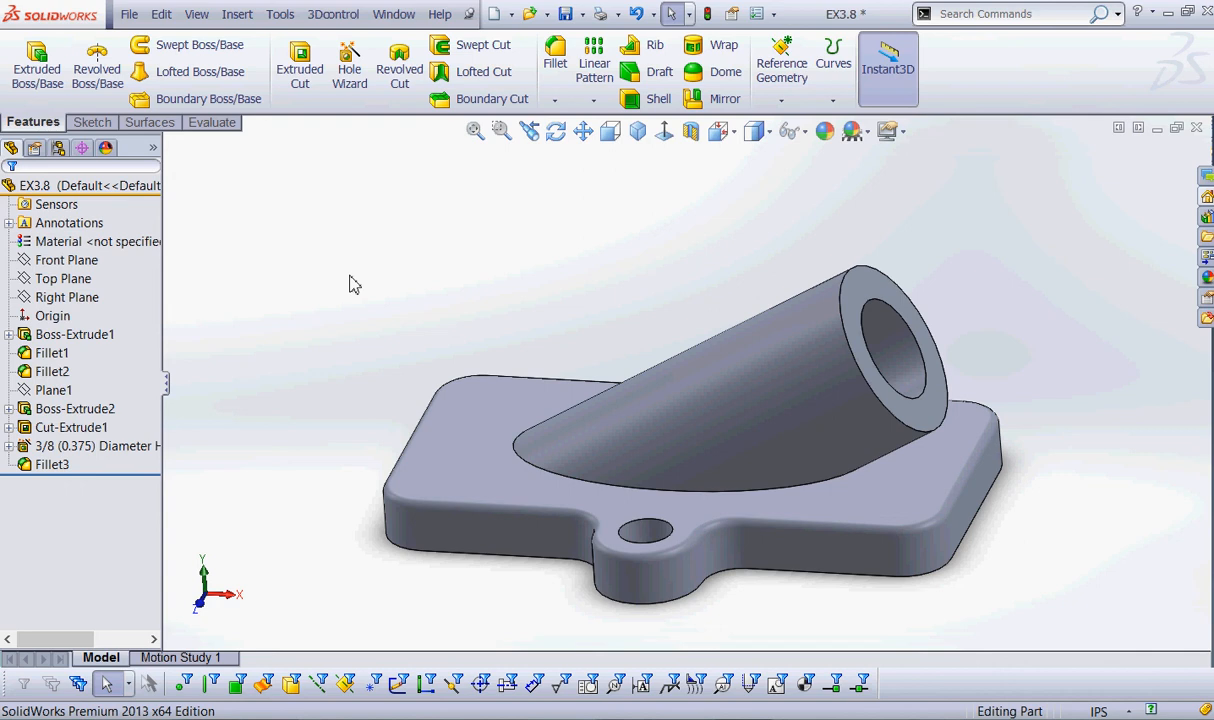
key("ctrl+2")
mouse_move(113, 247)
left_mouse_down()
mouse_move(78, 241)
mouse_move(95, 254)
left_mouse_up()
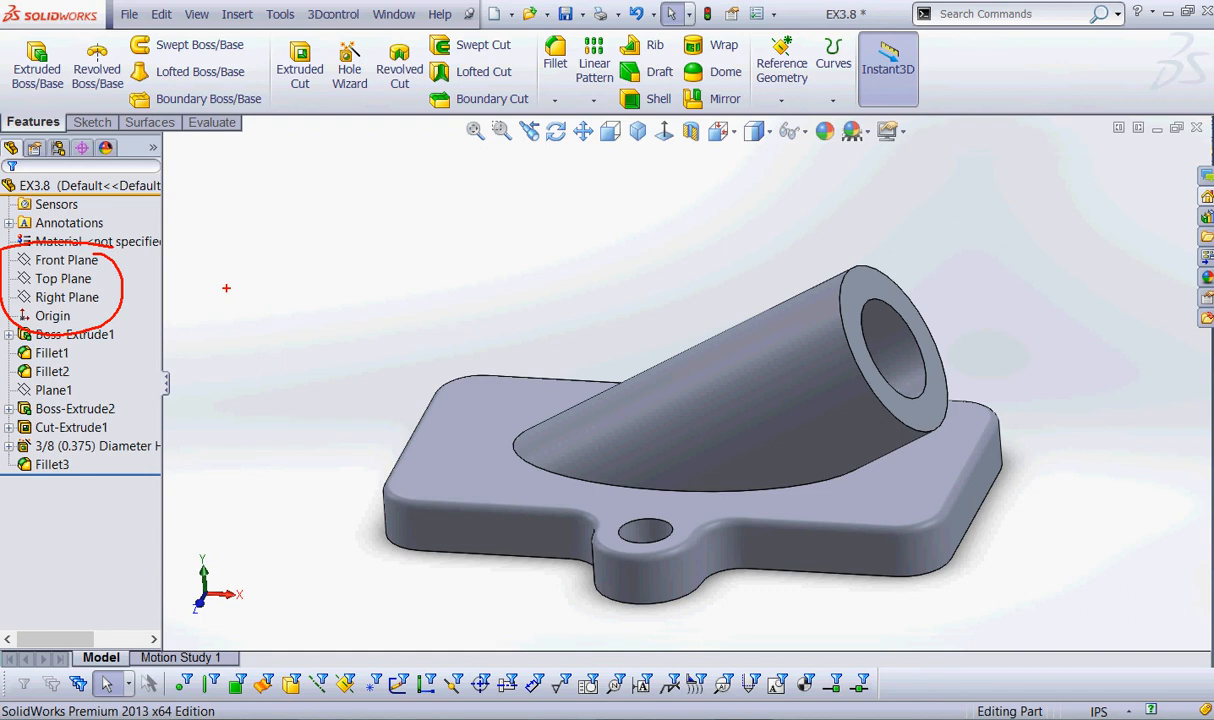
key("Escape")
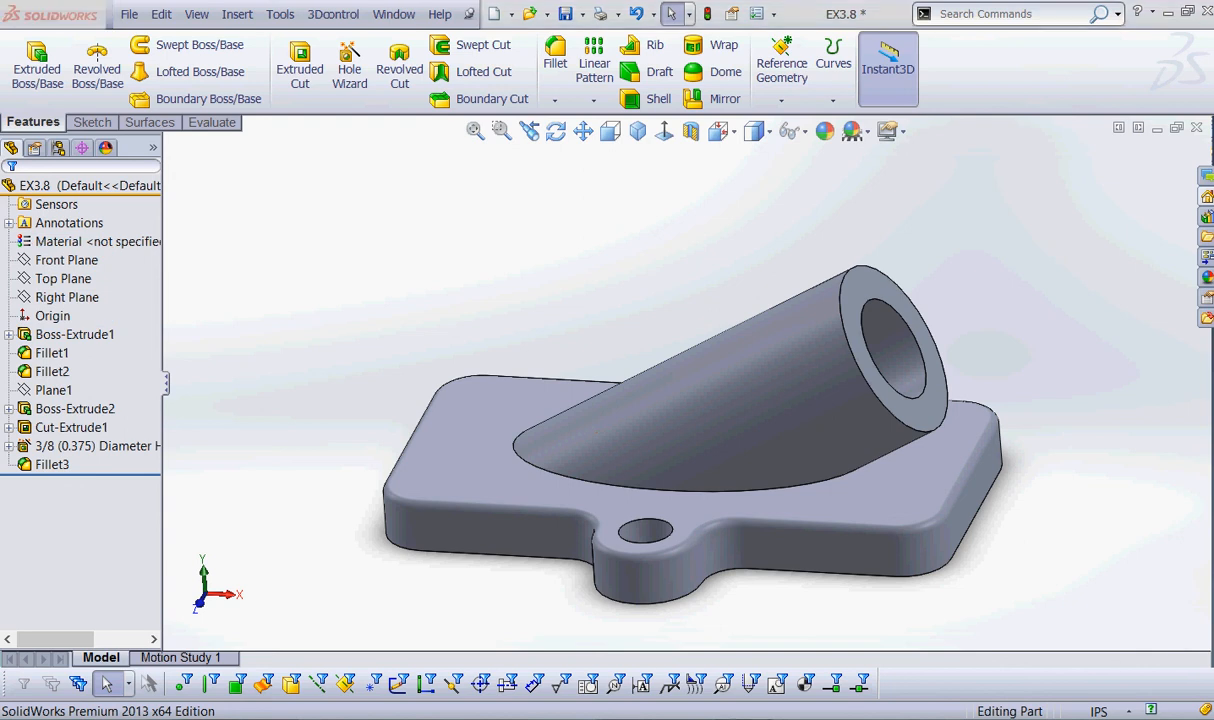
left_click(428, 476)
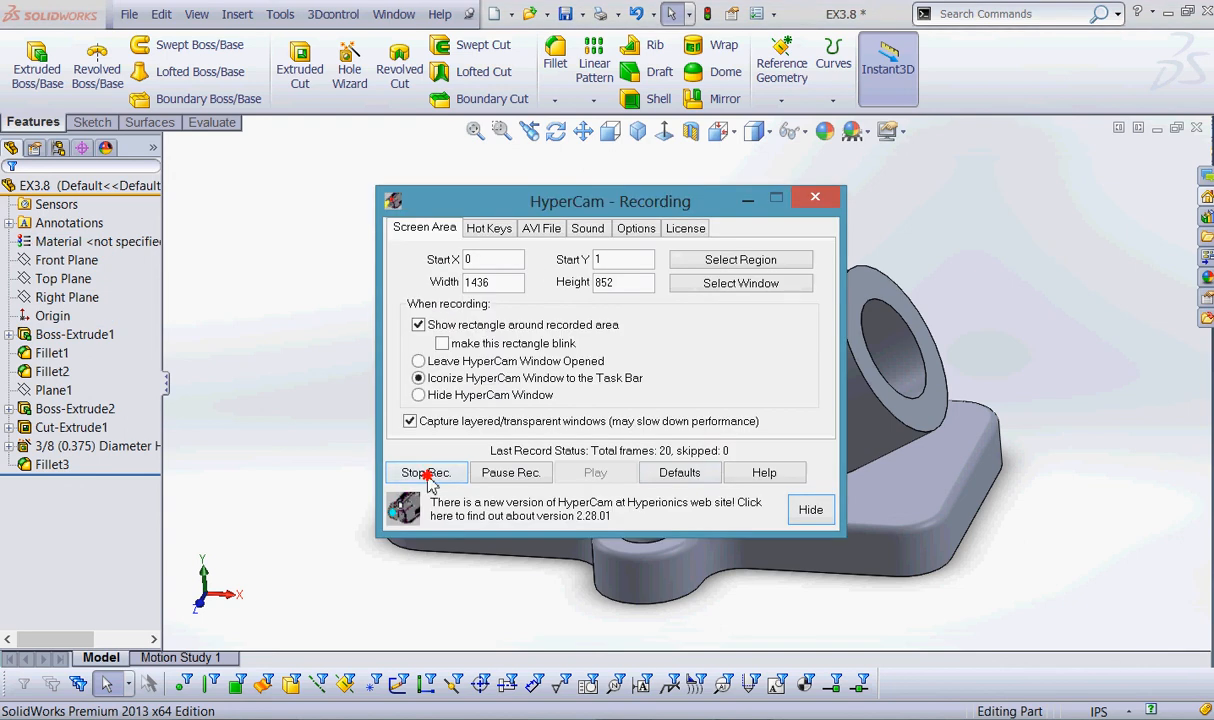